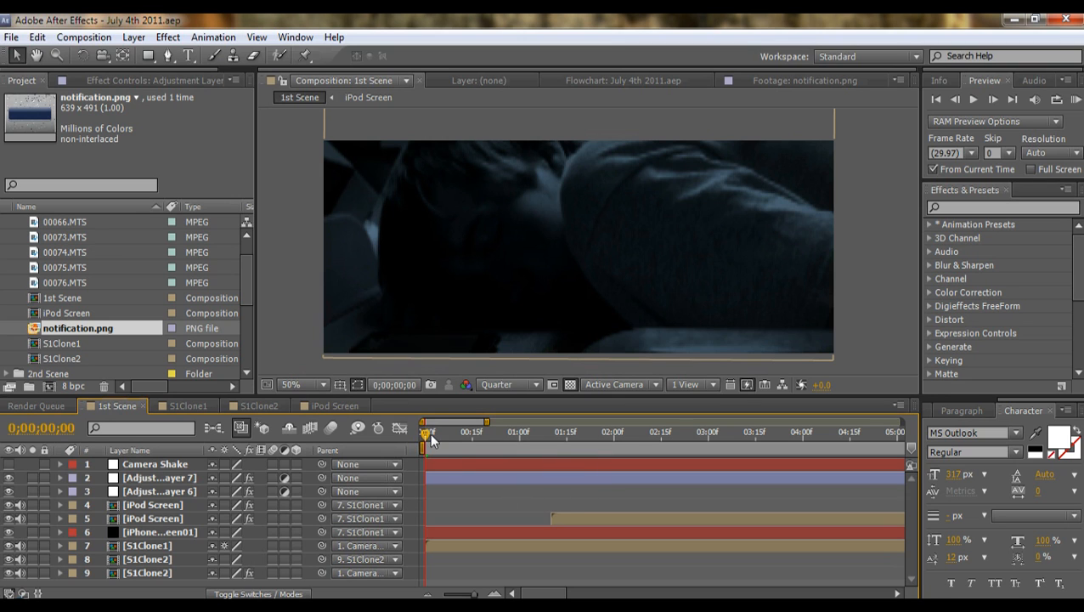
- Make the Camera Shake layer visible and reveal the wiggle expressions on its position and rotation
{"action": "left_click", "coordinate": [158, 466]}
{"action": "left_click", "coordinate": [9, 465]}
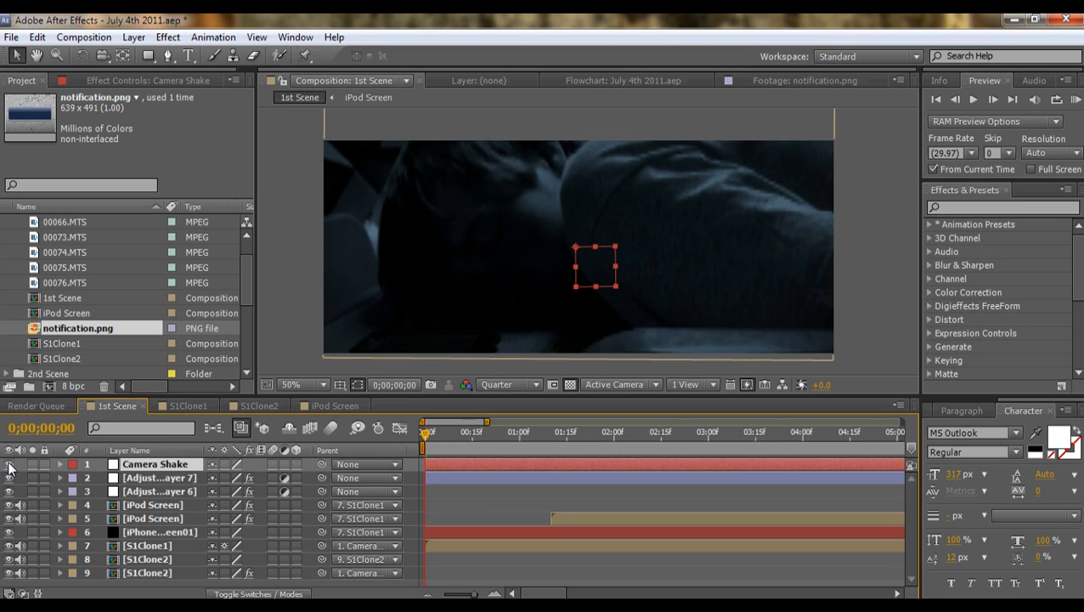
{"action": "left_click", "coordinate": [59, 464]}
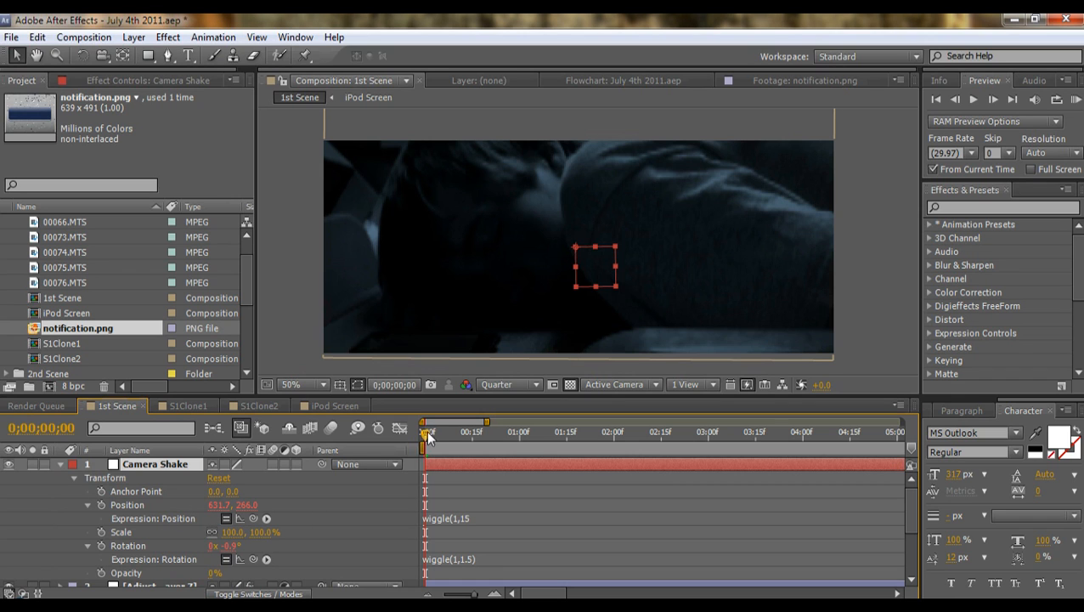
{"action": "mouse_move", "coordinate": [592, 259]}
{"action": "left_mouse_down"}
{"action": "mouse_move", "coordinate": [573, 281]}
{"action": "mouse_move", "coordinate": [597, 284]}
{"action": "mouse_move", "coordinate": [618, 236]}
{"action": "mouse_move", "coordinate": [568, 190]}
{"action": "mouse_move", "coordinate": [759, 264]}
{"action": "mouse_move", "coordinate": [741, 223]}
{"action": "mouse_move", "coordinate": [628, 290]}
{"action": "mouse_move", "coordinate": [475, 352]}
{"action": "mouse_move", "coordinate": [607, 258]}
{"action": "left_mouse_up"}
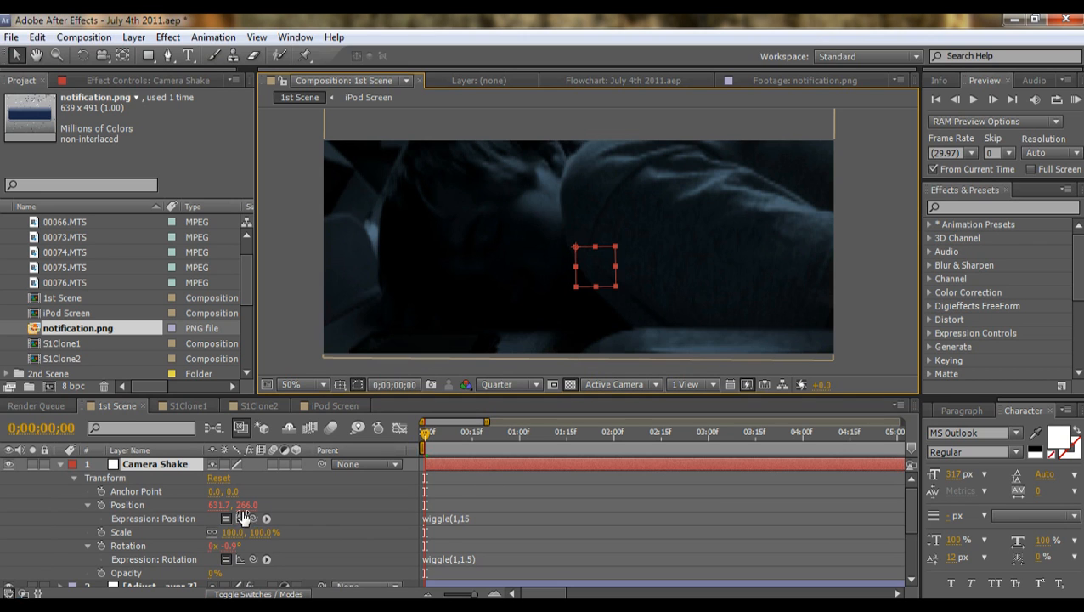
{"action": "left_click", "coordinate": [476, 519]}
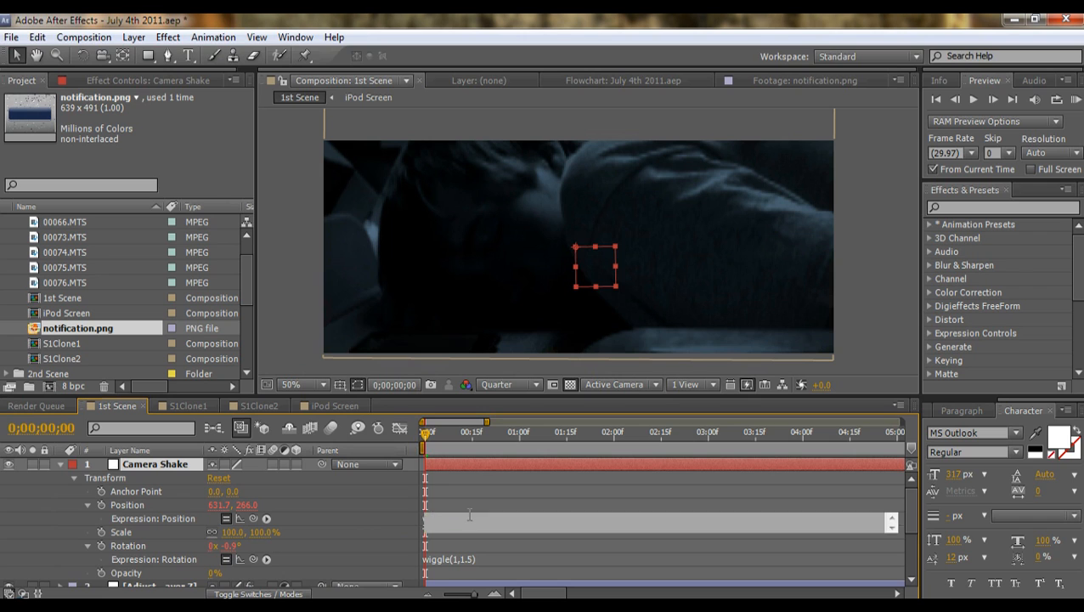
{"action": "left_click", "coordinate": [484, 481]}
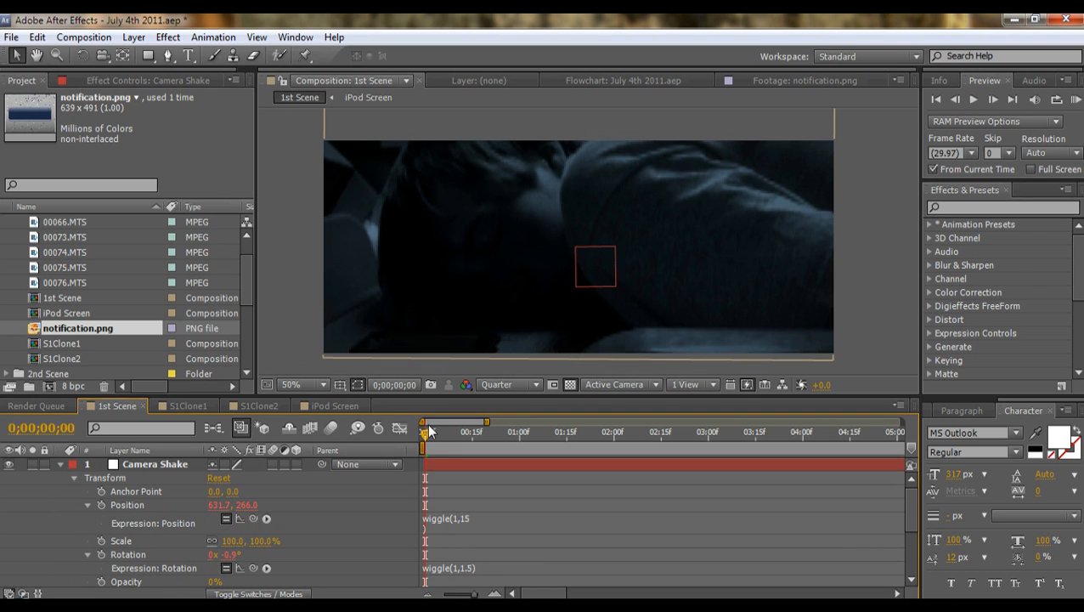
- Preview the camera shake over the opening frames, return to the first frame, and collapse the Camera Shake layer
{"action": "left_click", "coordinate": [427, 436]}
{"action": "left_click", "coordinate": [462, 436]}
{"action": "left_click_drag", "start_coordinate": [459, 435], "coordinate": [415, 430]}
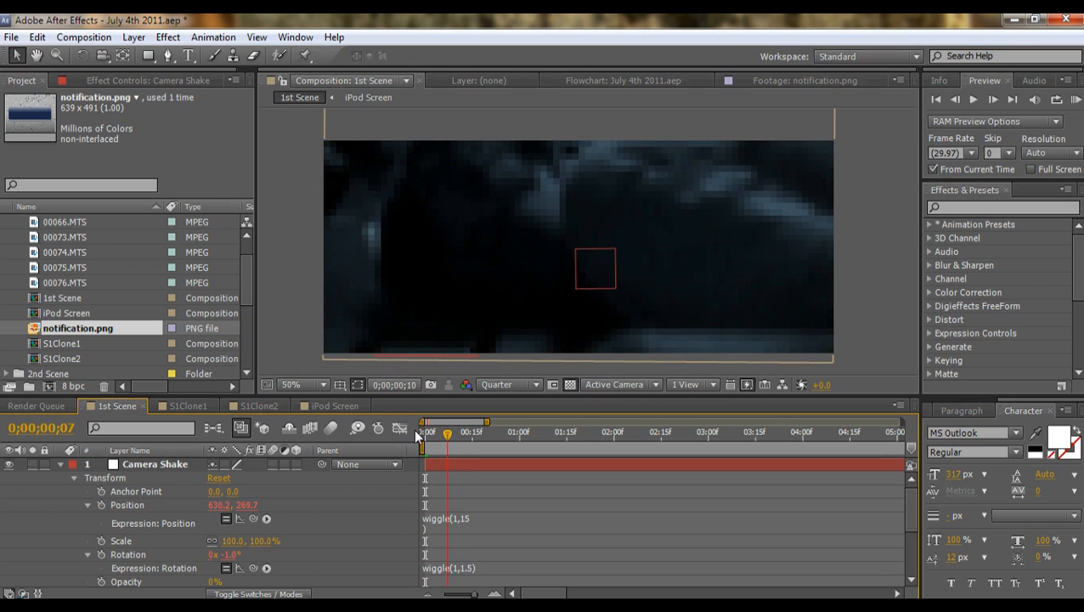
{"action": "key", "text": "Home"}
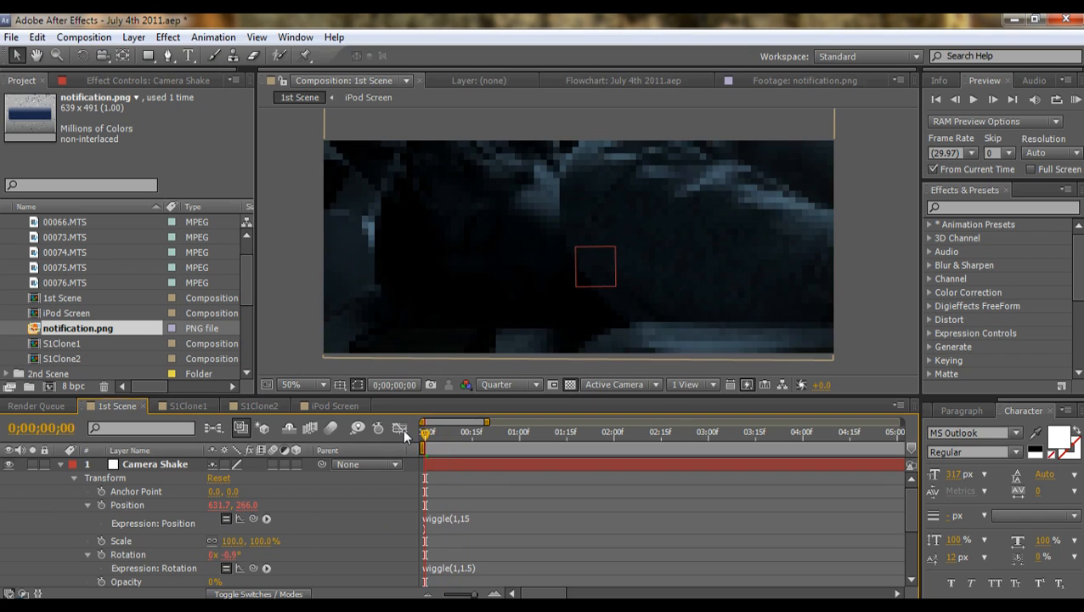
{"action": "left_click", "coordinate": [468, 518]}
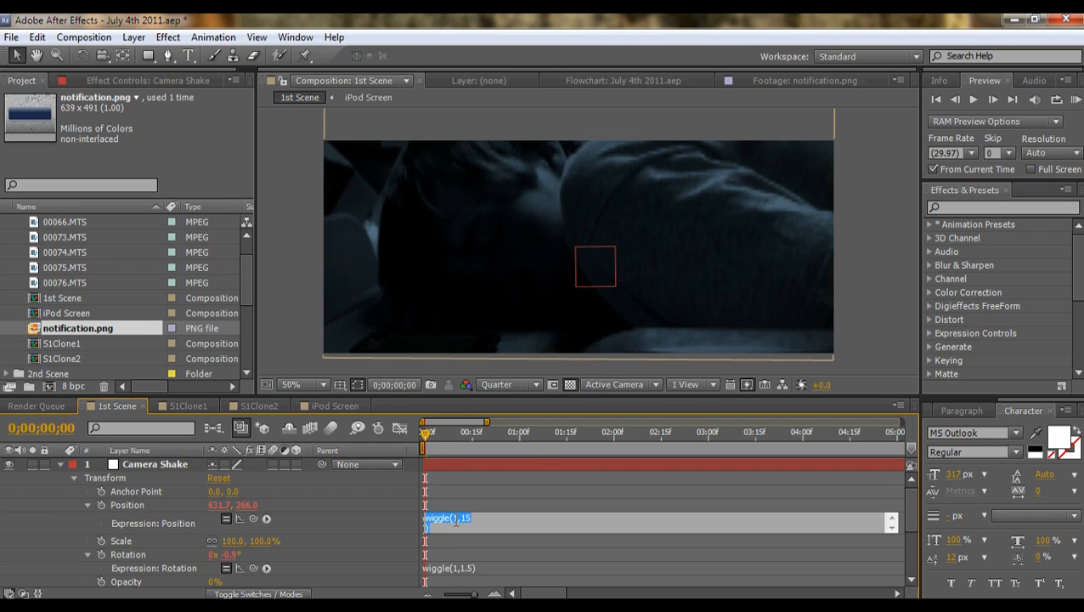
{"action": "left_click", "coordinate": [478, 495]}
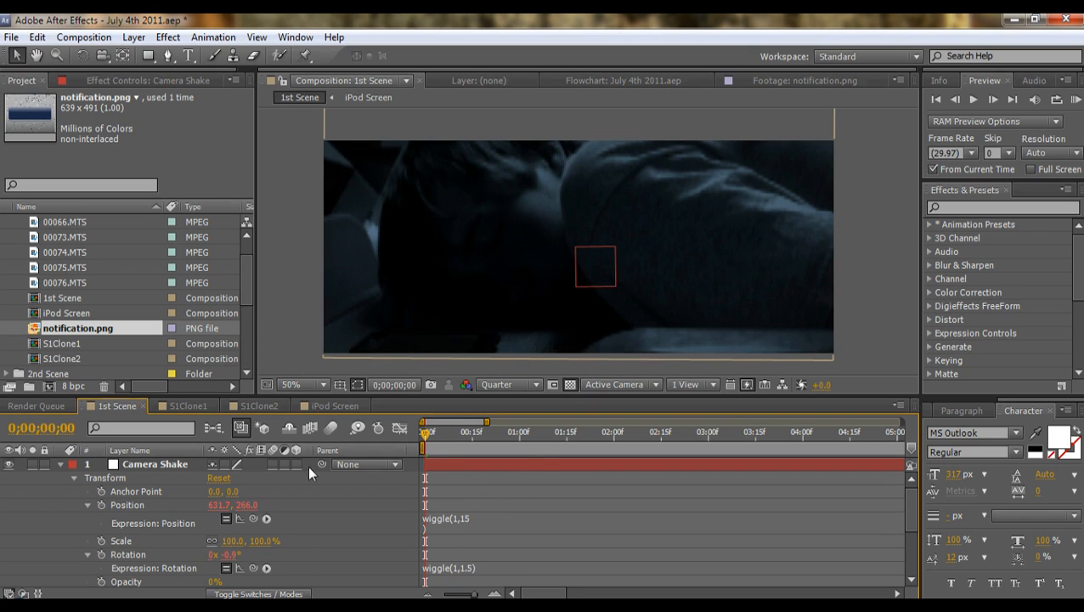
{"action": "left_click", "coordinate": [59, 464]}
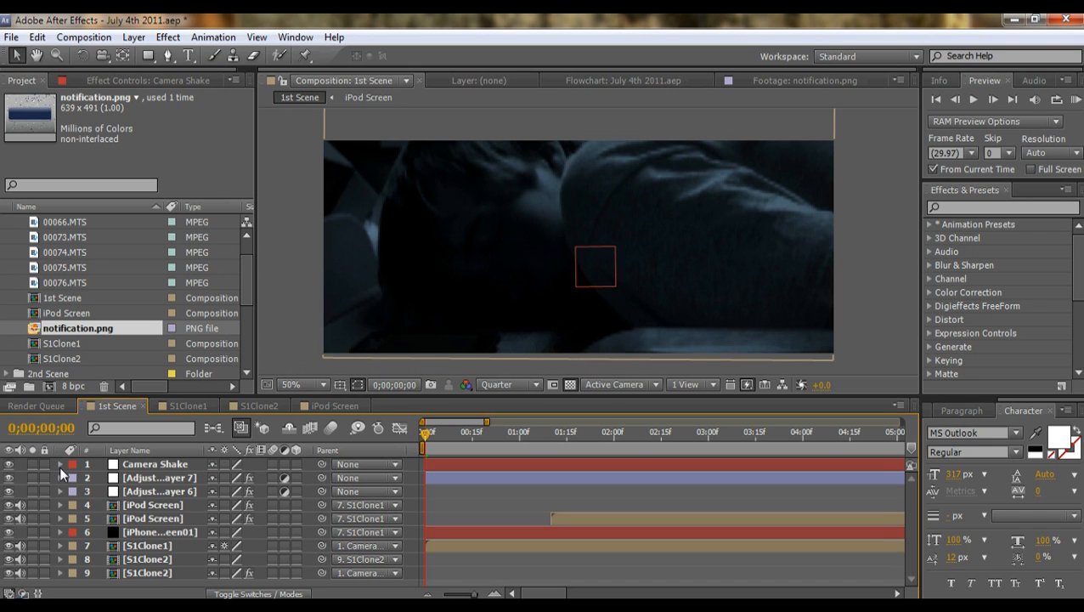
- Toggle the visibility of Adjustment Layer 7 off and on to compare its effect on the image
{"action": "left_click", "coordinate": [166, 481]}
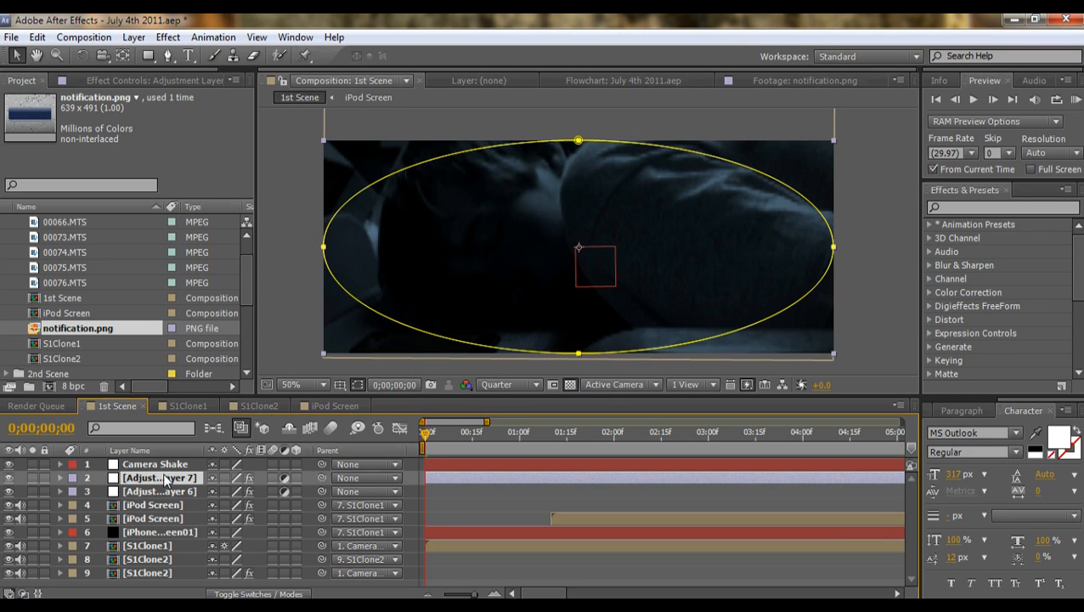
{"action": "left_click", "coordinate": [8, 478]}
{"action": "left_click", "coordinate": [7, 477]}
{"action": "left_click", "coordinate": [7, 478]}
{"action": "left_click", "coordinate": [8, 477]}
{"action": "left_click", "coordinate": [477, 514]}
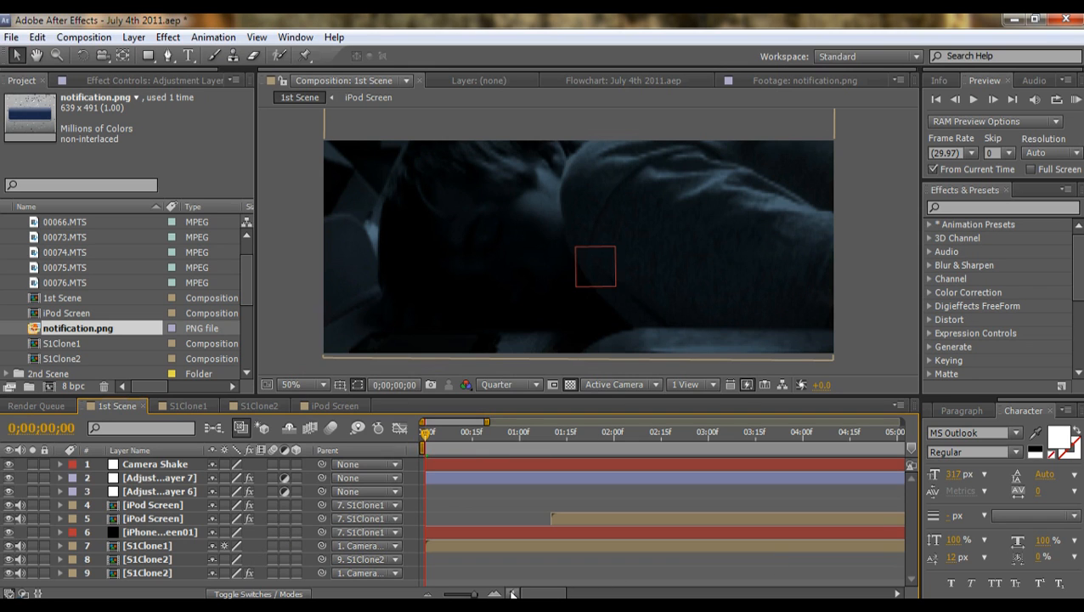
- Open the S1Clone1 composition and show the effect settings of its 00063.MTS layer
{"action": "left_click_drag", "start_coordinate": [459, 595], "coordinate": [449, 595]}
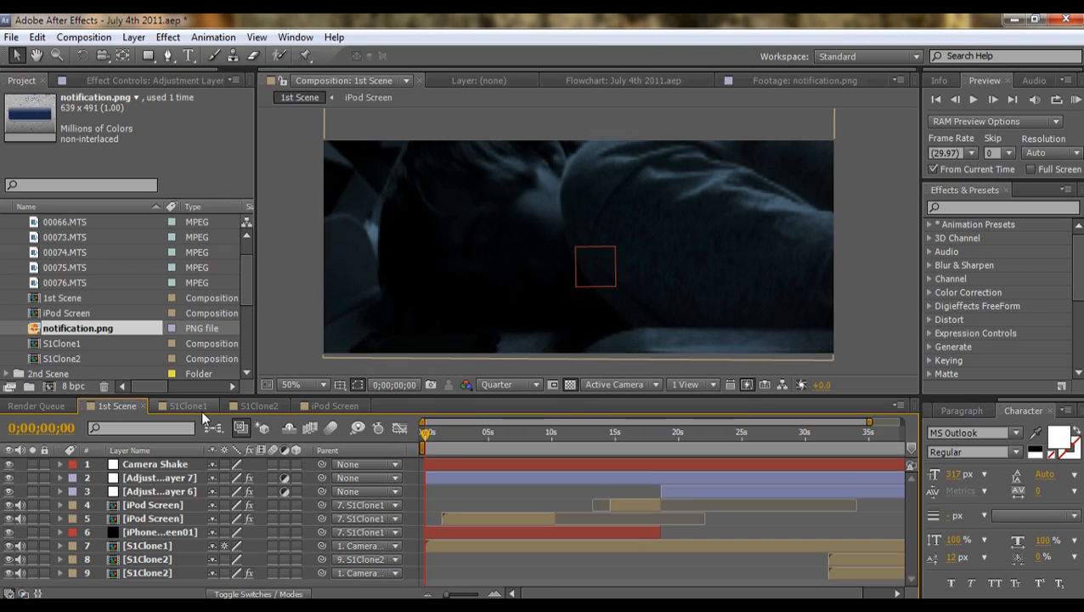
{"action": "left_click", "coordinate": [188, 405]}
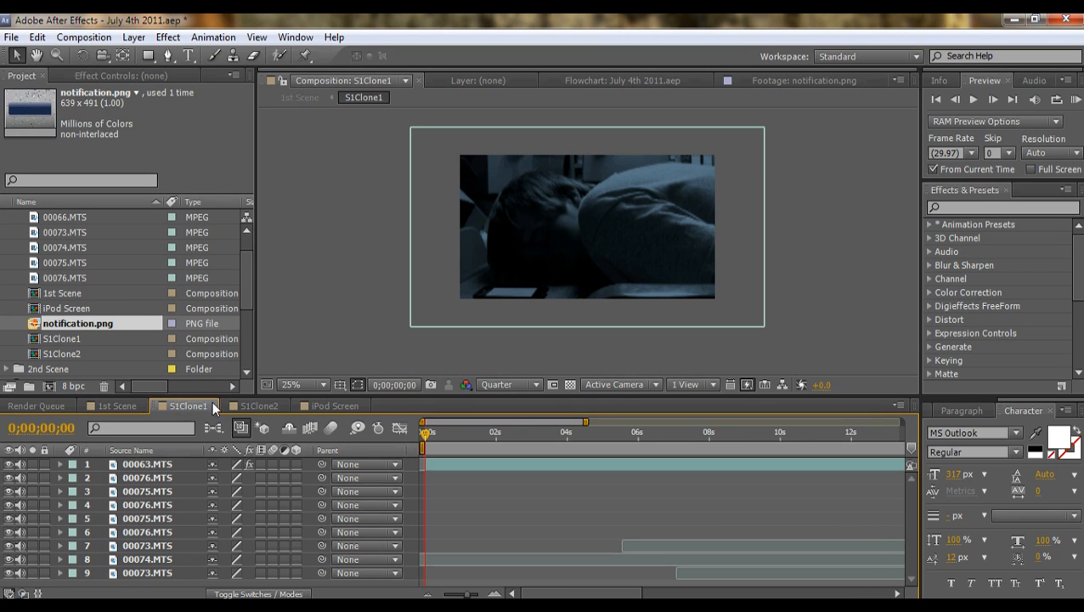
{"action": "key", "text": "period"}
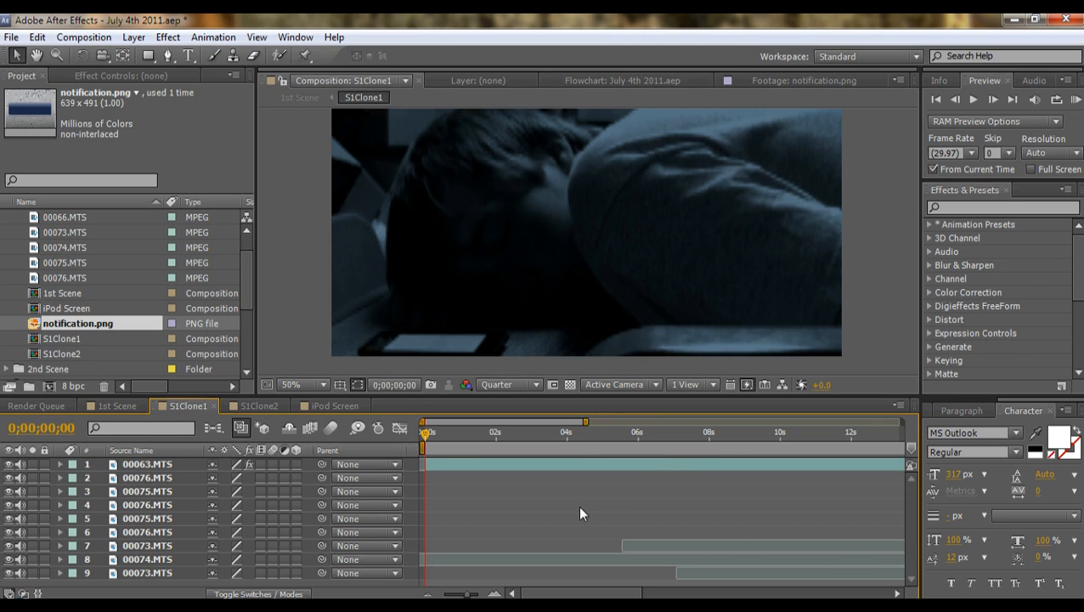
{"action": "left_click", "coordinate": [460, 465]}
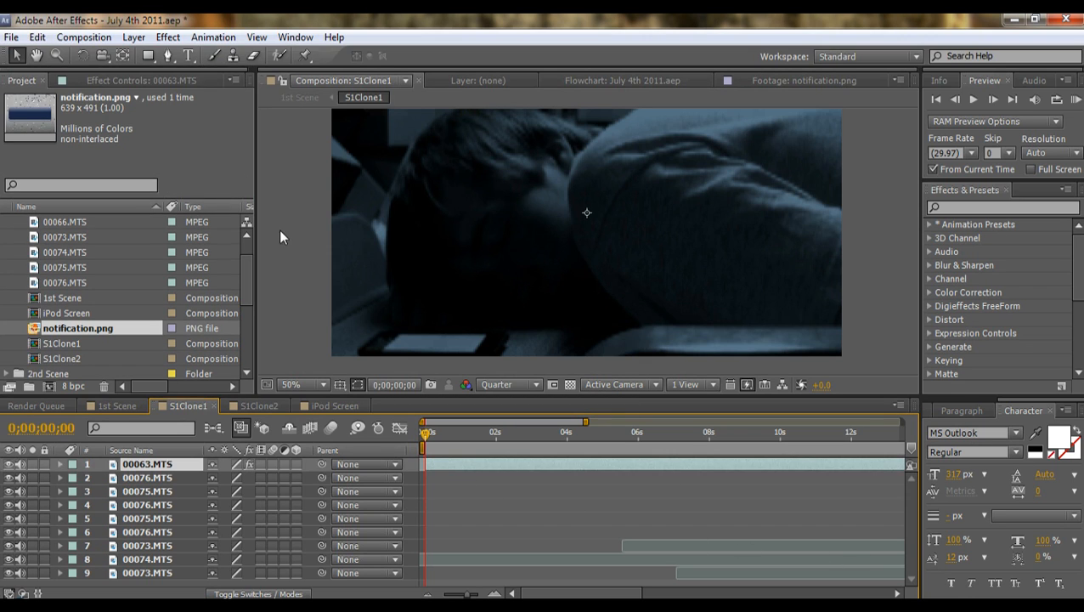
{"action": "left_click", "coordinate": [161, 79]}
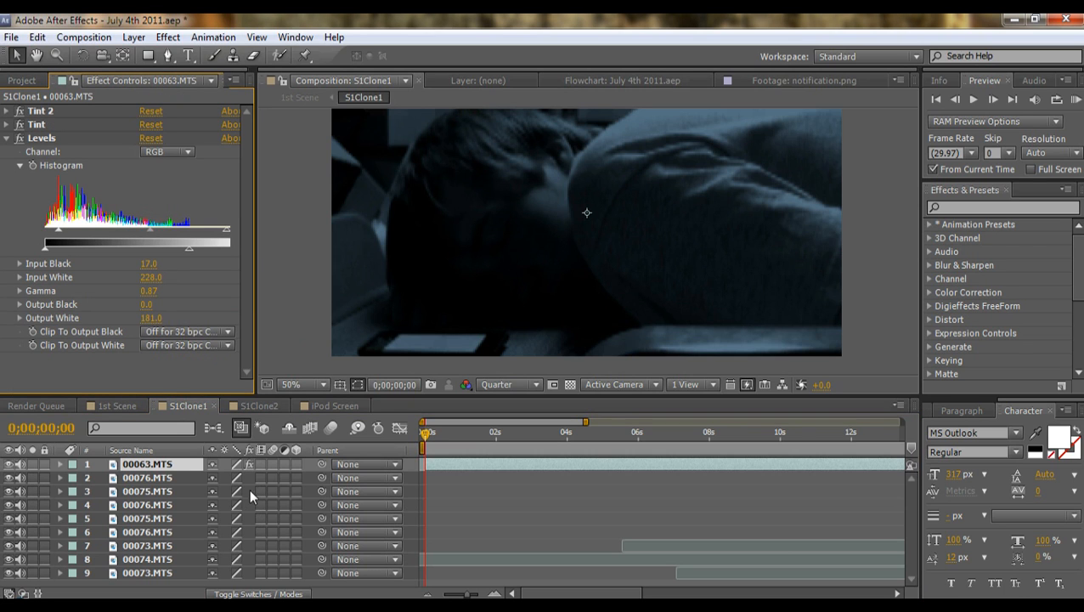
- Turn off all effects on the 00063.MTS layer to inspect the original footage, and re-enable them
{"action": "left_click", "coordinate": [248, 464]}
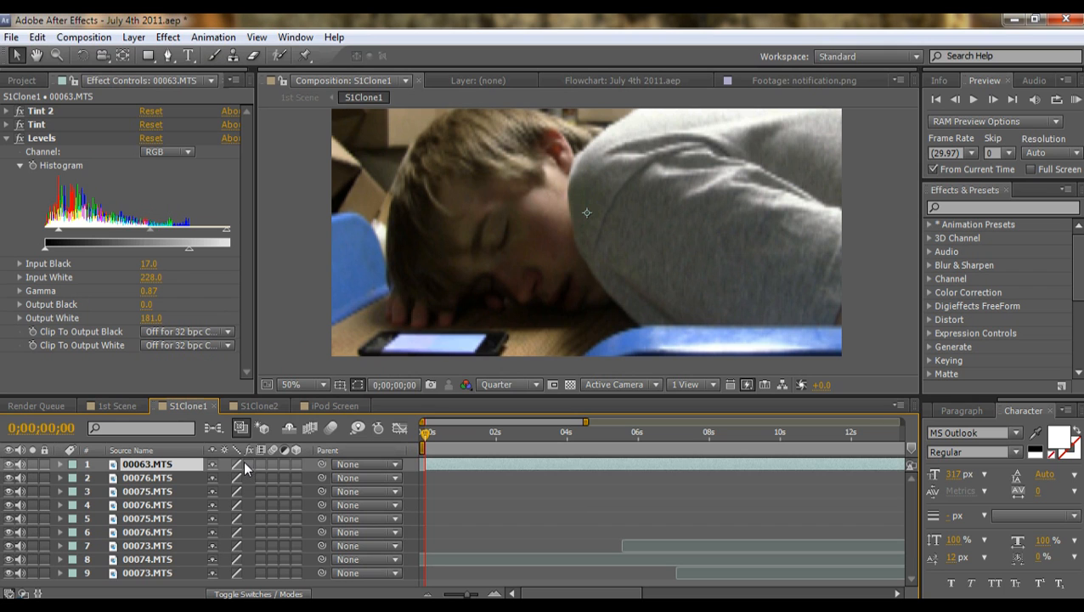
{"action": "scroll", "coordinate": [419, 351], "scroll_direction": "up", "scroll_amount": 1}
{"action": "left_click_drag", "start_coordinate": [419, 351], "coordinate": [523, 345]}
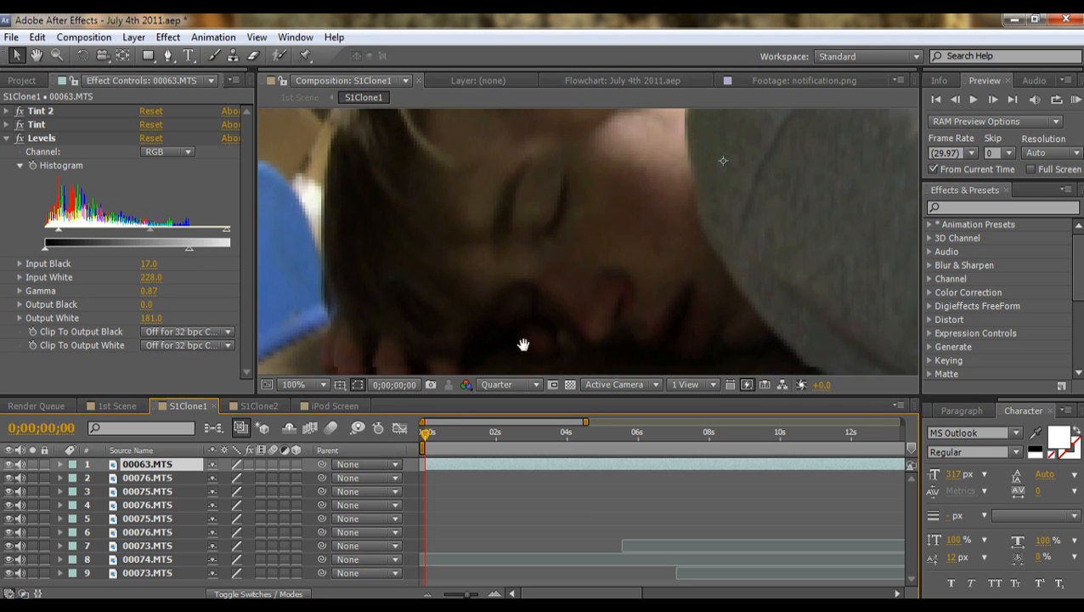
{"action": "scroll", "coordinate": [579, 231], "scroll_direction": "down", "scroll_amount": 2}
{"action": "left_click_drag", "start_coordinate": [578, 231], "coordinate": [665, 259]}
{"action": "scroll", "coordinate": [441, 252], "scroll_direction": "up", "scroll_amount": 1}
{"action": "left_click", "coordinate": [248, 464]}
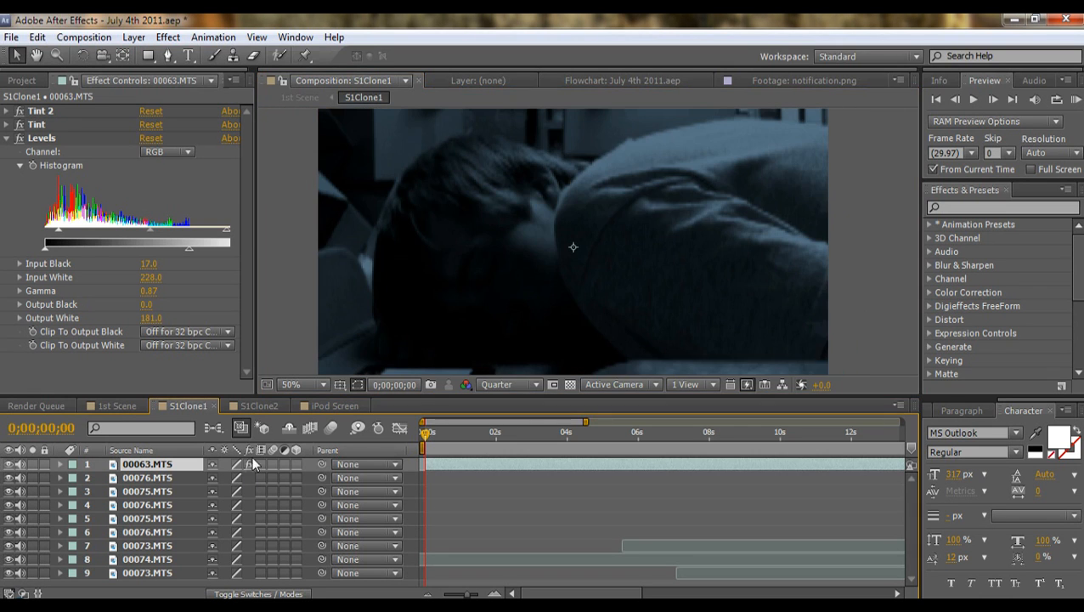
- Switch the Tint effect on the 00063.MTS layer off and on to compare the grading
{"action": "mouse_move", "coordinate": [777, 246]}
{"action": "left_mouse_down"}
{"action": "mouse_move", "coordinate": [774, 182]}
{"action": "mouse_move", "coordinate": [769, 232]}
{"action": "left_mouse_up"}
{"action": "mouse_move", "coordinate": [151, 234]}
{"action": "left_mouse_down"}
{"action": "mouse_move", "coordinate": [119, 225]}
{"action": "mouse_move", "coordinate": [149, 227]}
{"action": "left_mouse_up"}
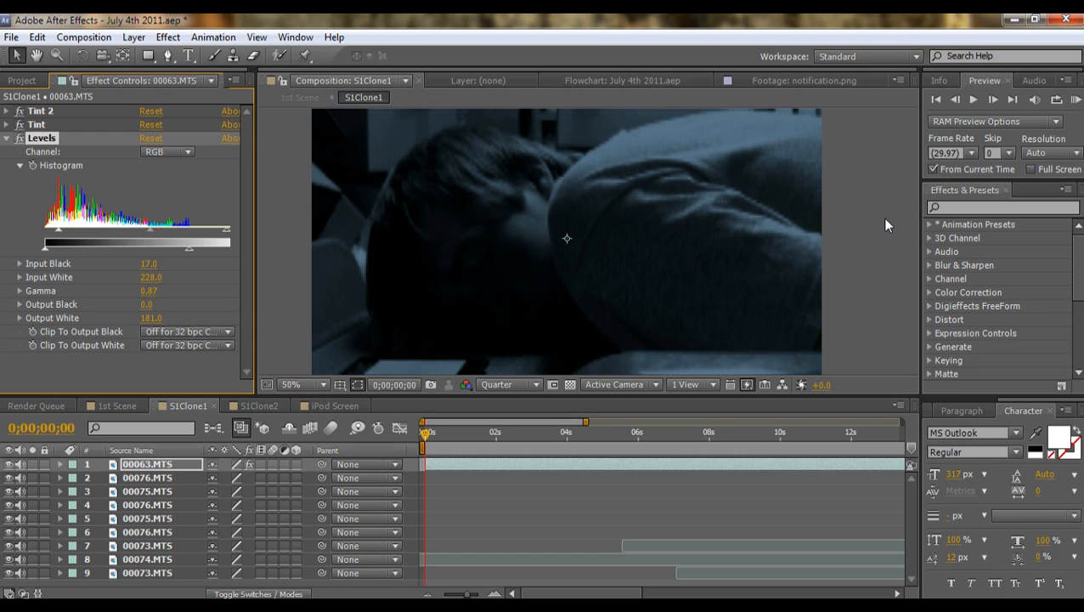
{"action": "mouse_move", "coordinate": [881, 224]}
{"action": "left_mouse_down"}
{"action": "mouse_move", "coordinate": [886, 203]}
{"action": "mouse_move", "coordinate": [888, 223]}
{"action": "left_mouse_up"}
{"action": "left_click", "coordinate": [24, 124]}
{"action": "left_click", "coordinate": [19, 124]}
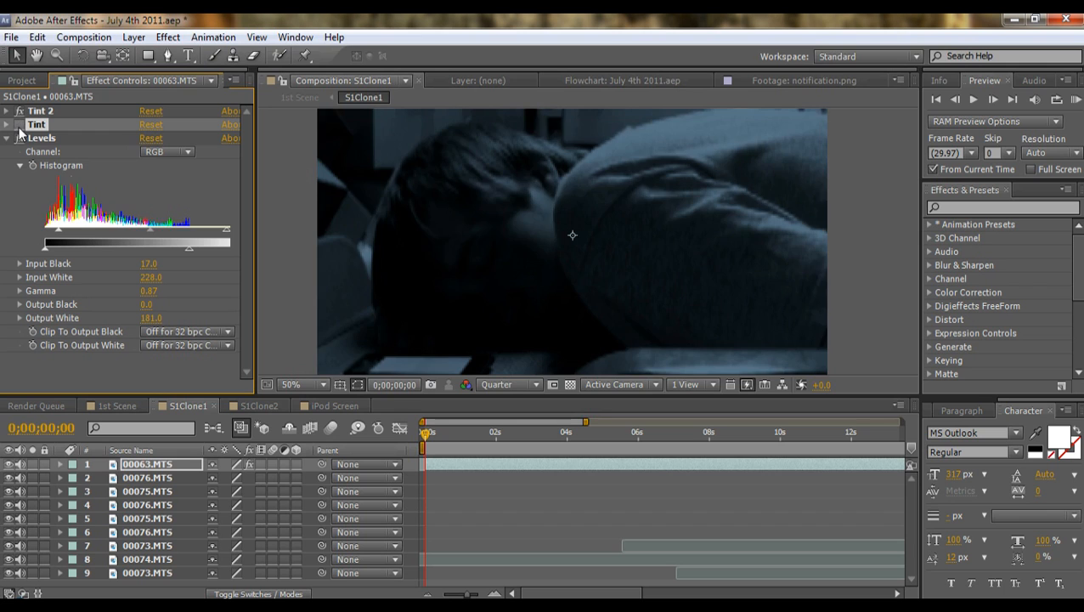
{"action": "left_click", "coordinate": [20, 124]}
- Examine the settings of Tint 2 and Tint, toggling Tint for comparison, and collapse both effects
{"action": "left_click", "coordinate": [7, 111]}
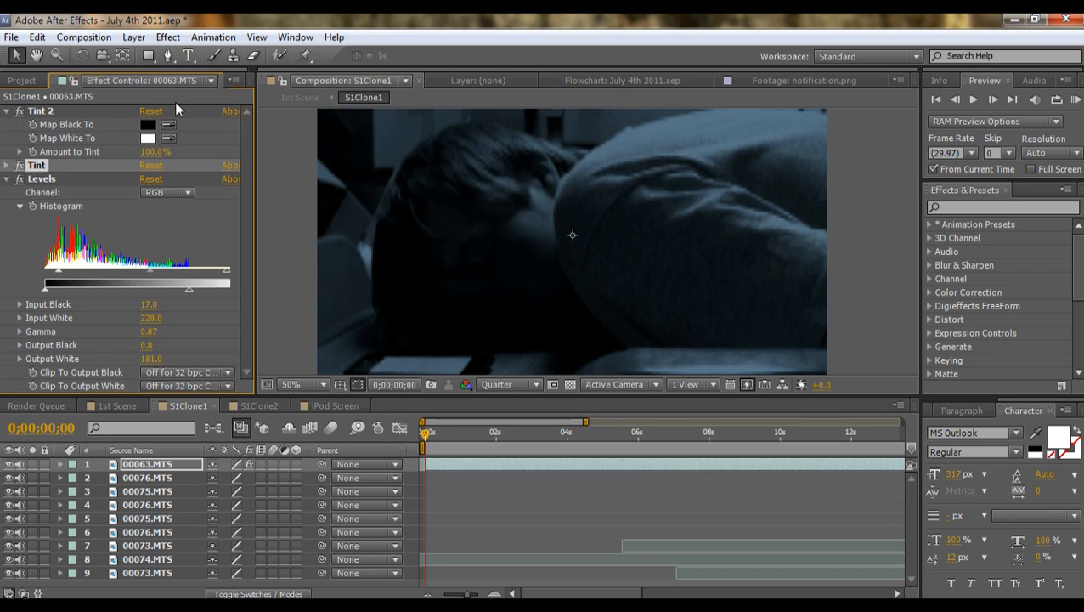
{"action": "left_click", "coordinate": [7, 111]}
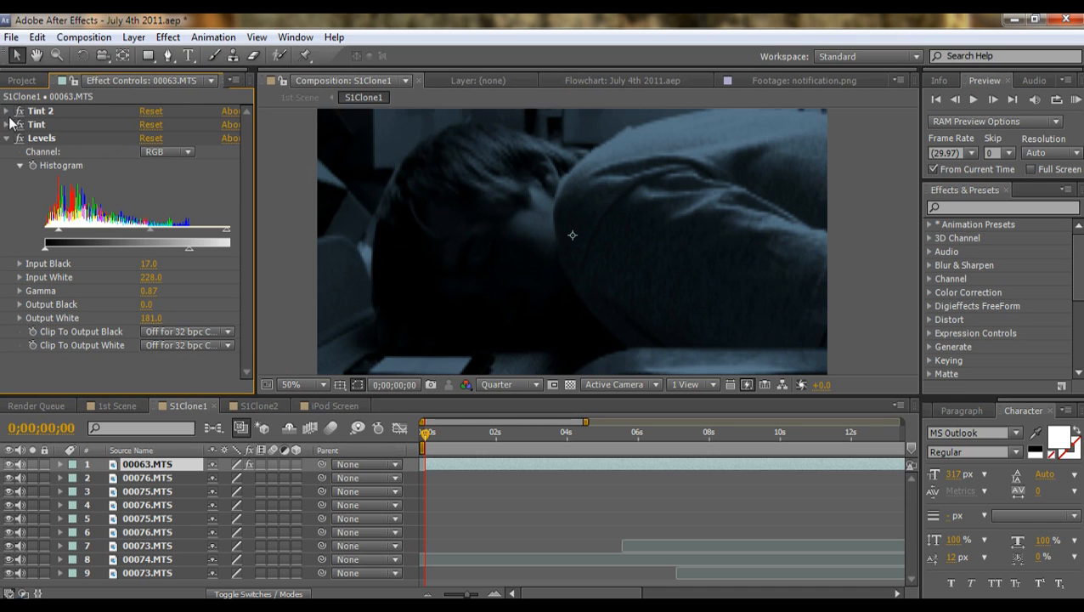
{"action": "left_click", "coordinate": [8, 125]}
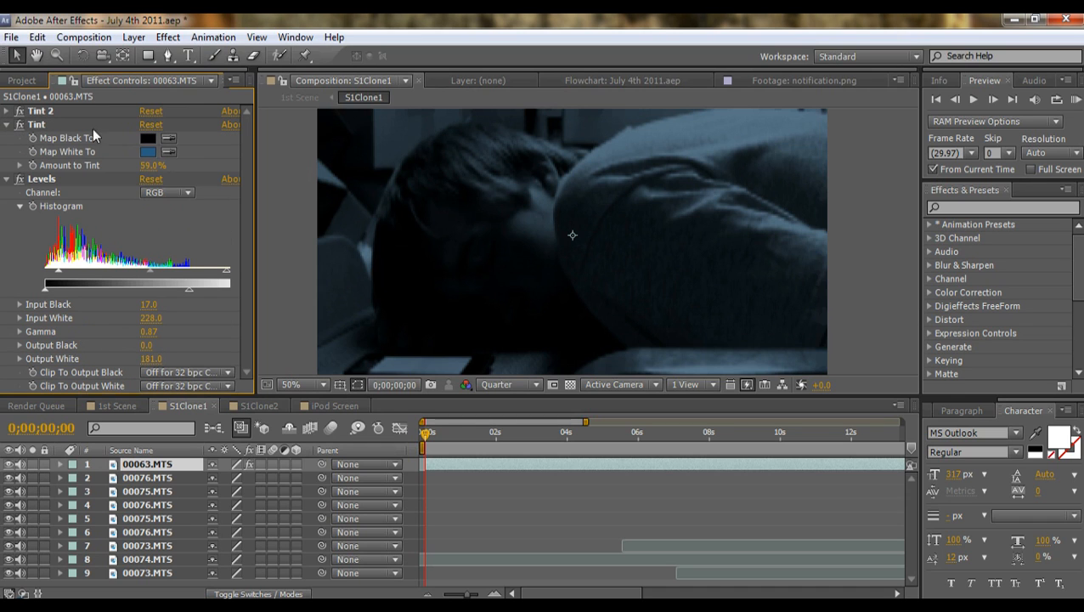
{"action": "left_click", "coordinate": [18, 125]}
{"action": "left_click", "coordinate": [19, 125]}
{"action": "left_click", "coordinate": [8, 125]}
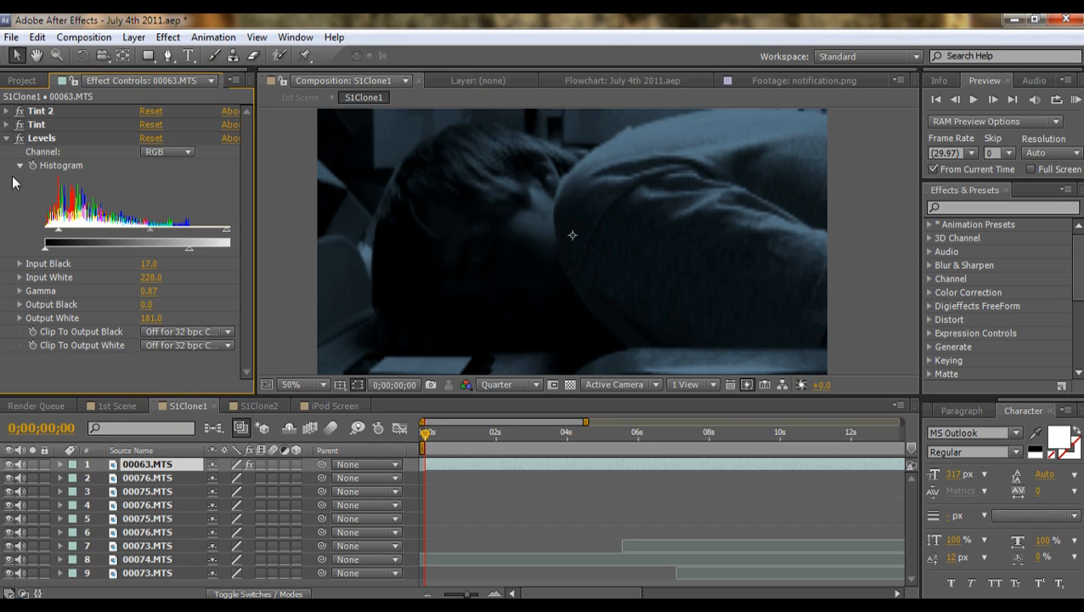
{"action": "left_click", "coordinate": [441, 487]}
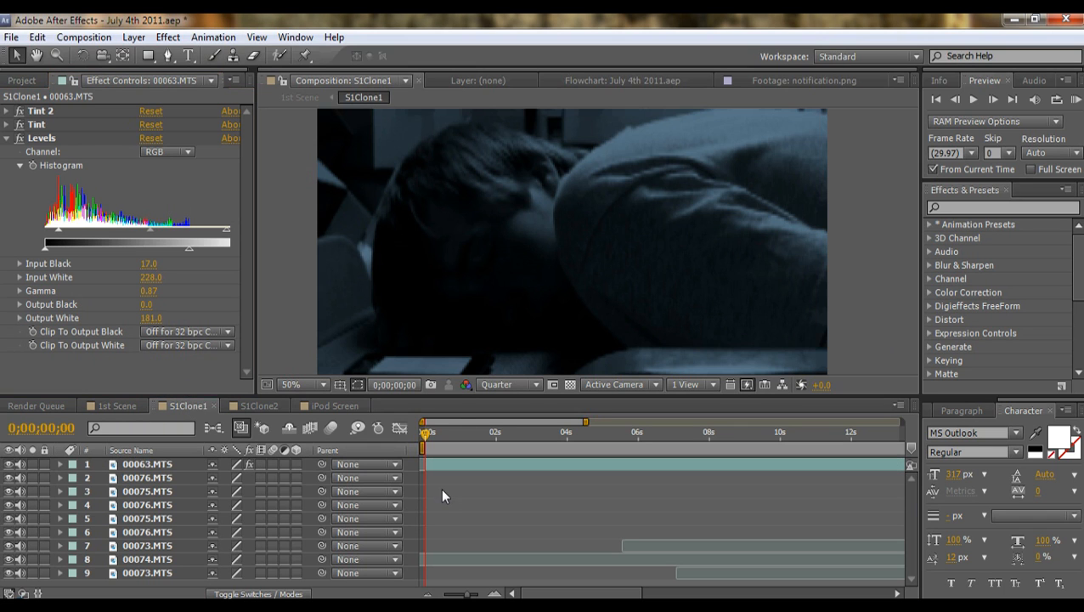
- Return to the 1st Scene composition and toggle the visibility of the S1Clone1 and iPhoneScreen01 layers for comparison
{"action": "left_click", "coordinate": [106, 406]}
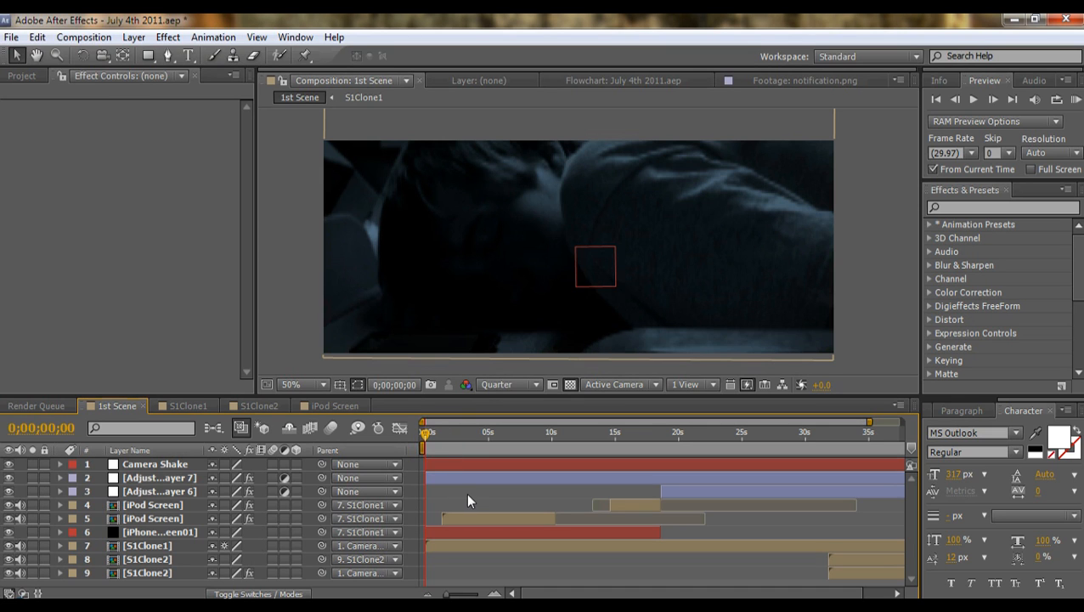
{"action": "left_click", "coordinate": [9, 546]}
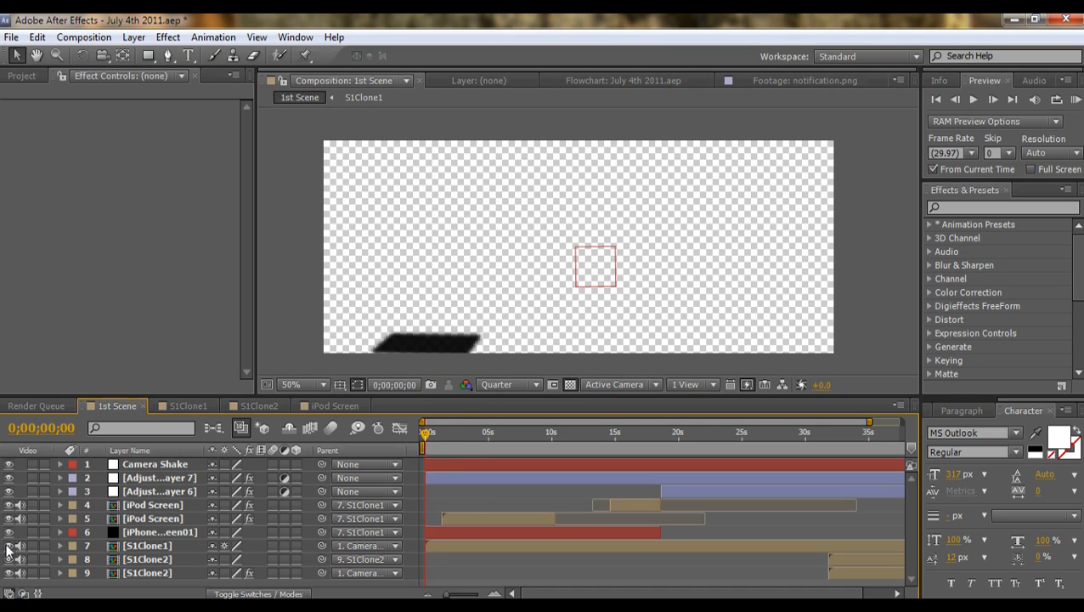
{"action": "left_click", "coordinate": [9, 545]}
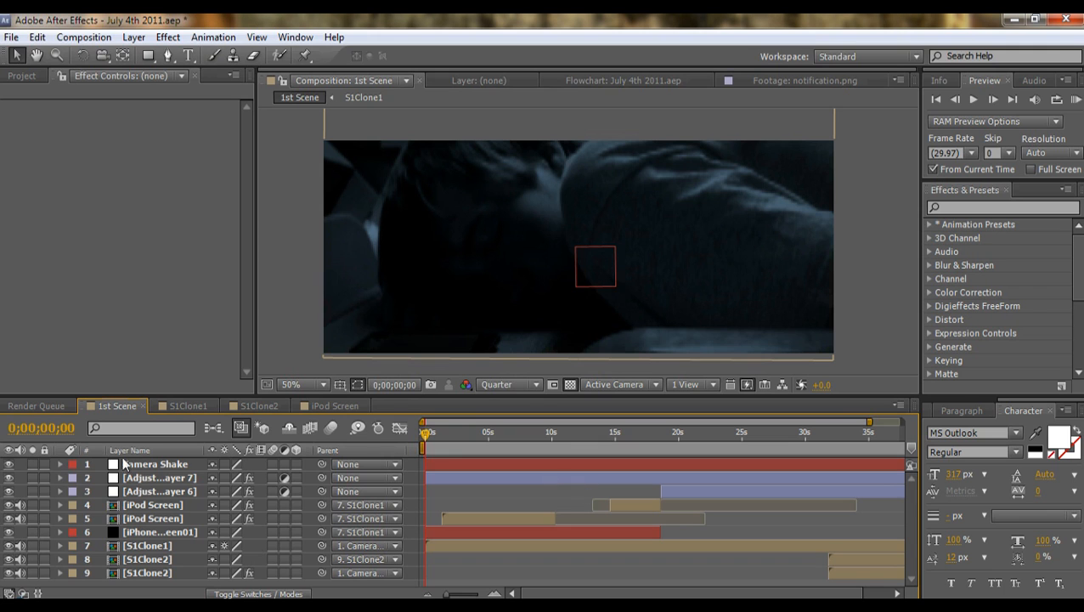
{"action": "left_click", "coordinate": [14, 546]}
{"action": "left_click", "coordinate": [14, 546]}
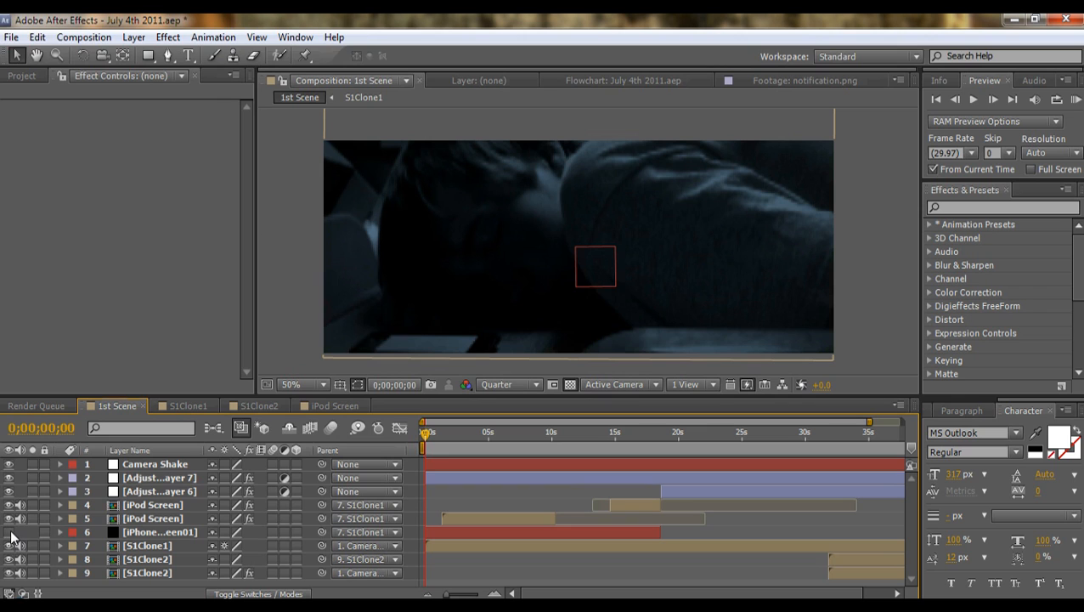
- Move the playhead to 0;00;01;27, check the phone screen layers' visibility, and select the iPhoneScreen01 layer
{"action": "left_click_drag", "start_coordinate": [428, 435], "coordinate": [435, 440]}
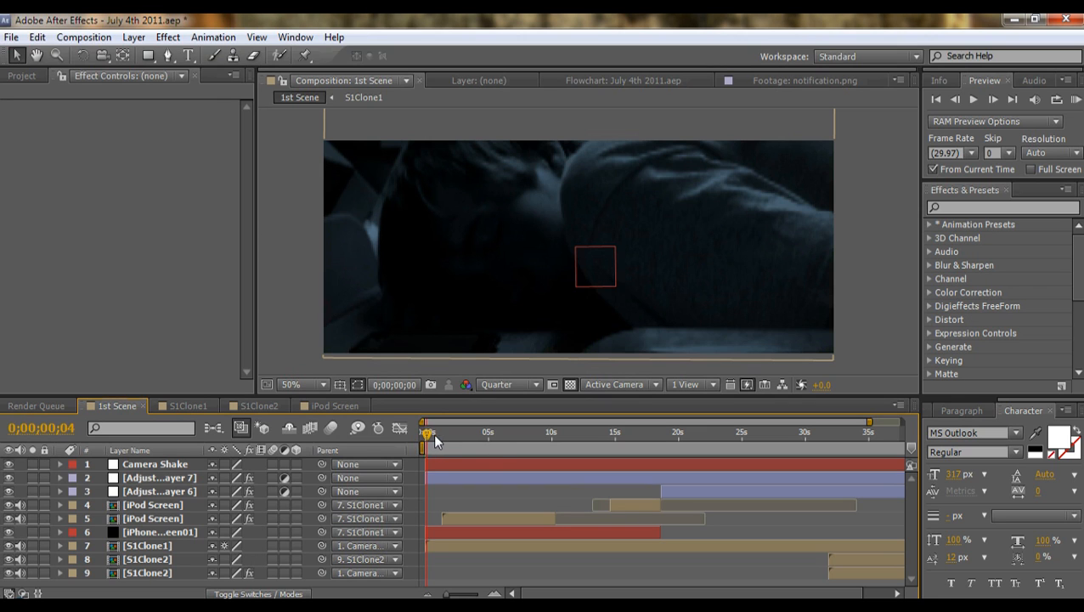
{"action": "left_click", "coordinate": [448, 436]}
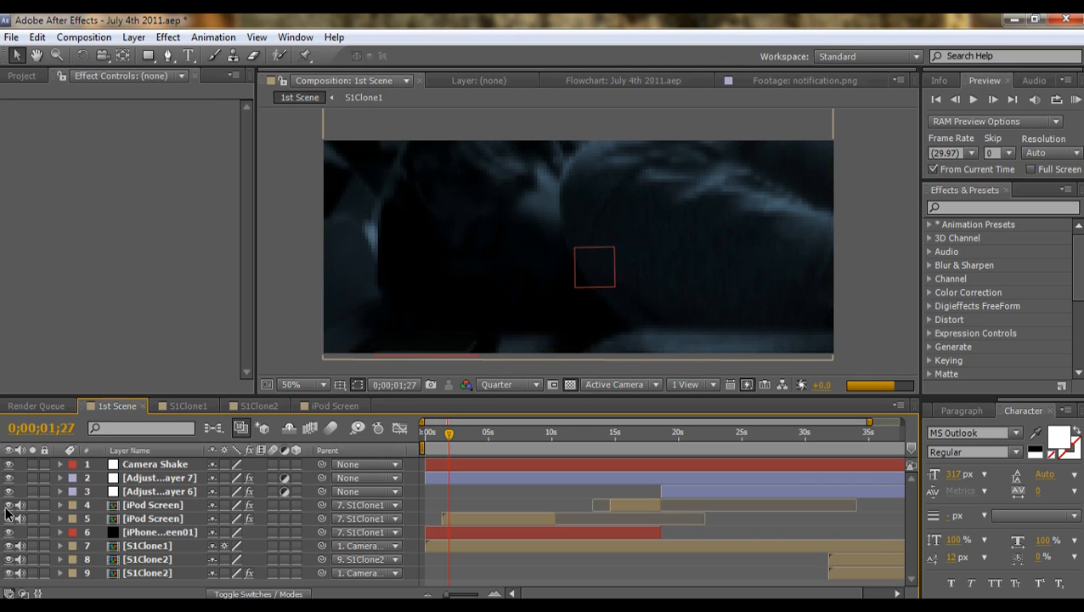
{"action": "mouse_move", "coordinate": [10, 506]}
{"action": "left_mouse_down"}
{"action": "mouse_move", "coordinate": [13, 536]}
{"action": "mouse_move", "coordinate": [11, 505]}
{"action": "left_mouse_up"}
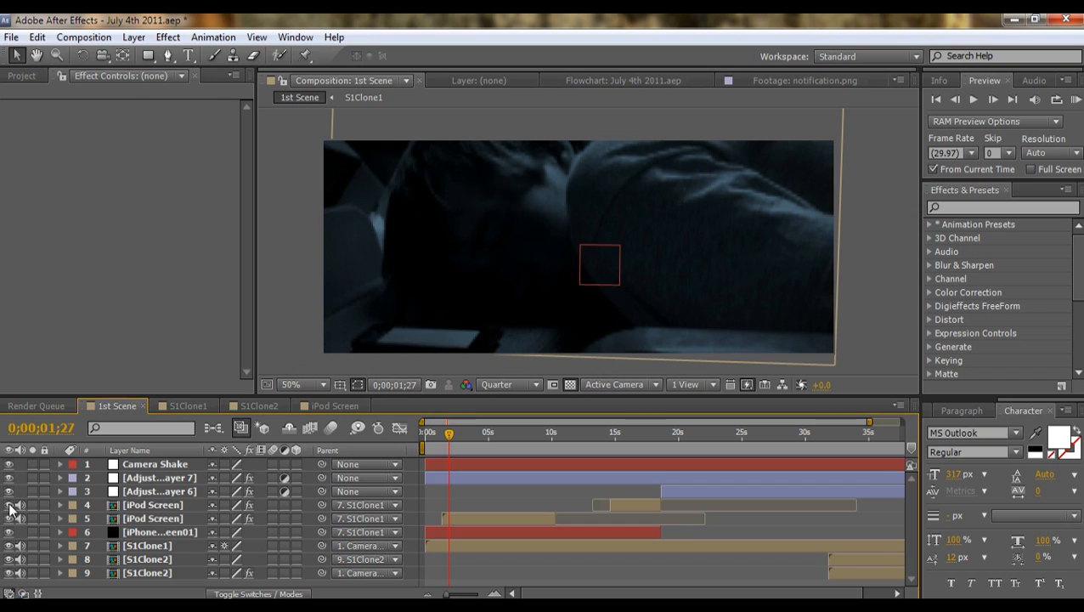
{"action": "left_click", "coordinate": [167, 533]}
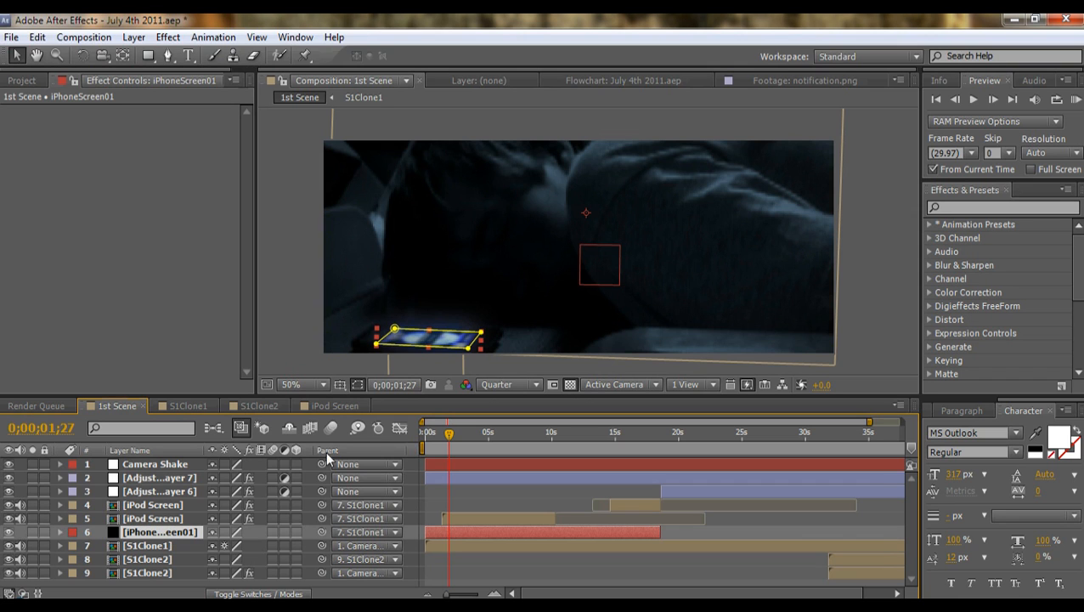
- Select iPod Screen layer 5, collapse its Levels effect and select its Corner Pin effect
{"action": "left_click", "coordinate": [161, 519]}
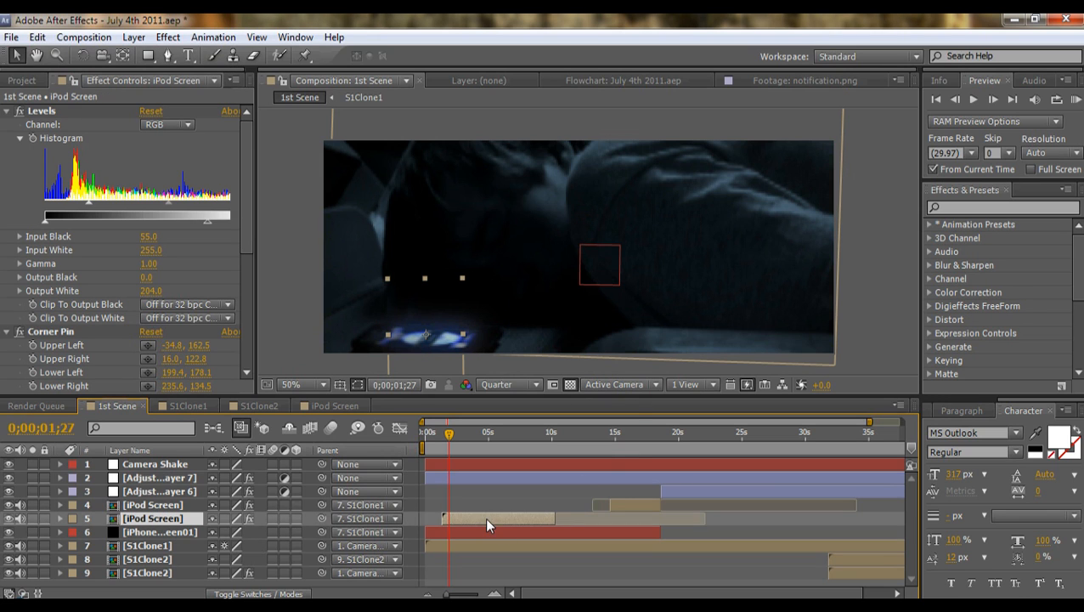
{"action": "left_click", "coordinate": [9, 112]}
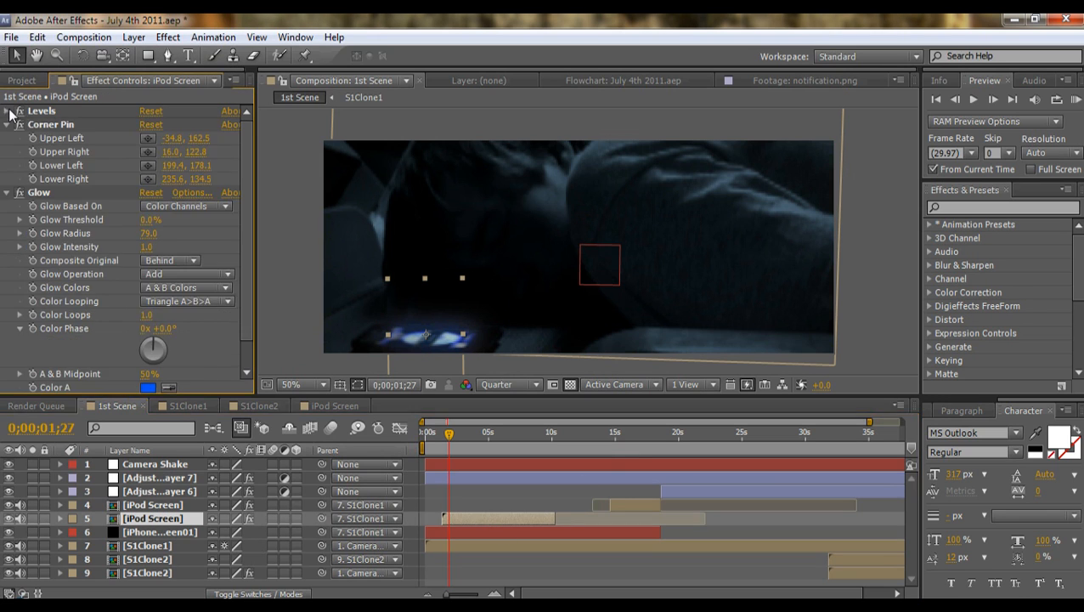
{"action": "left_click", "coordinate": [60, 124]}
- Try moving the upper left and upper right Corner Pin points of the phone screen, undoing each move
{"action": "left_click", "coordinate": [148, 138]}
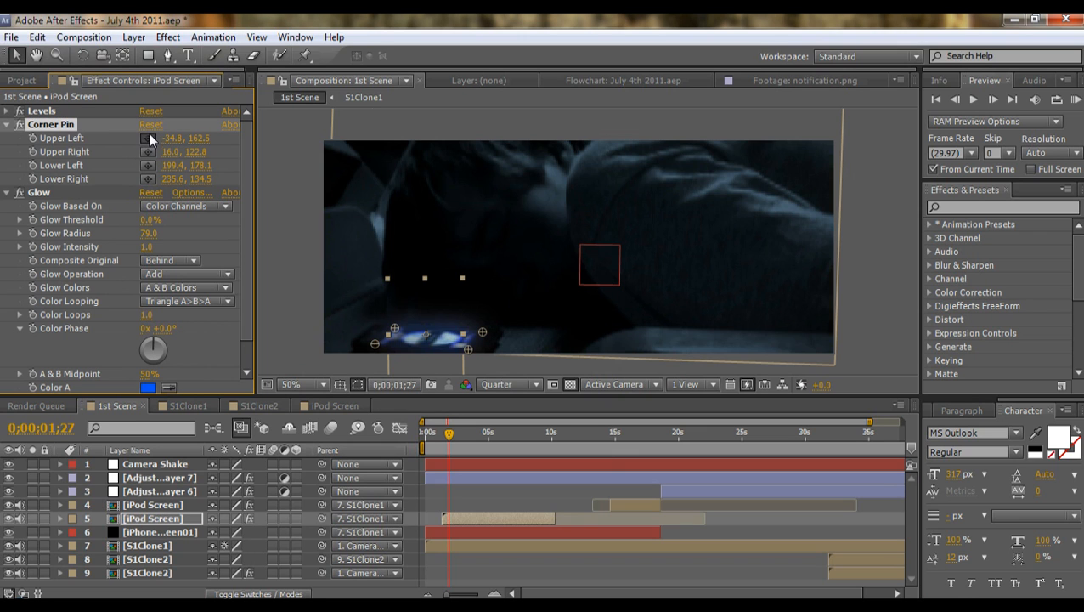
{"action": "left_click", "coordinate": [341, 288]}
{"action": "key", "text": "ctrl+z"}
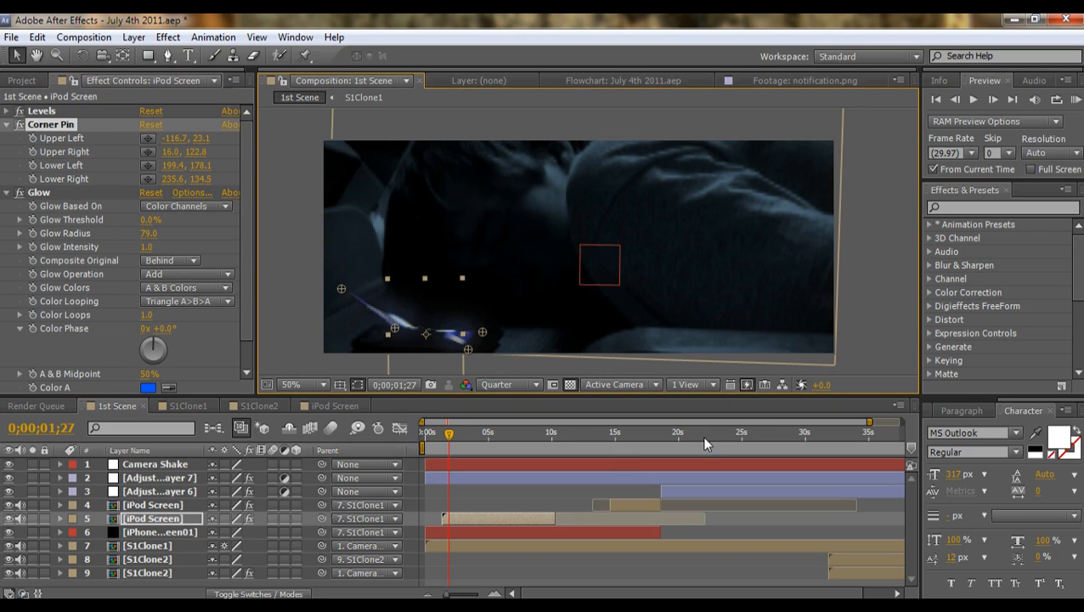
{"action": "left_click_drag", "start_coordinate": [395, 322], "coordinate": [454, 187]}
{"action": "key", "text": "ctrl+z"}
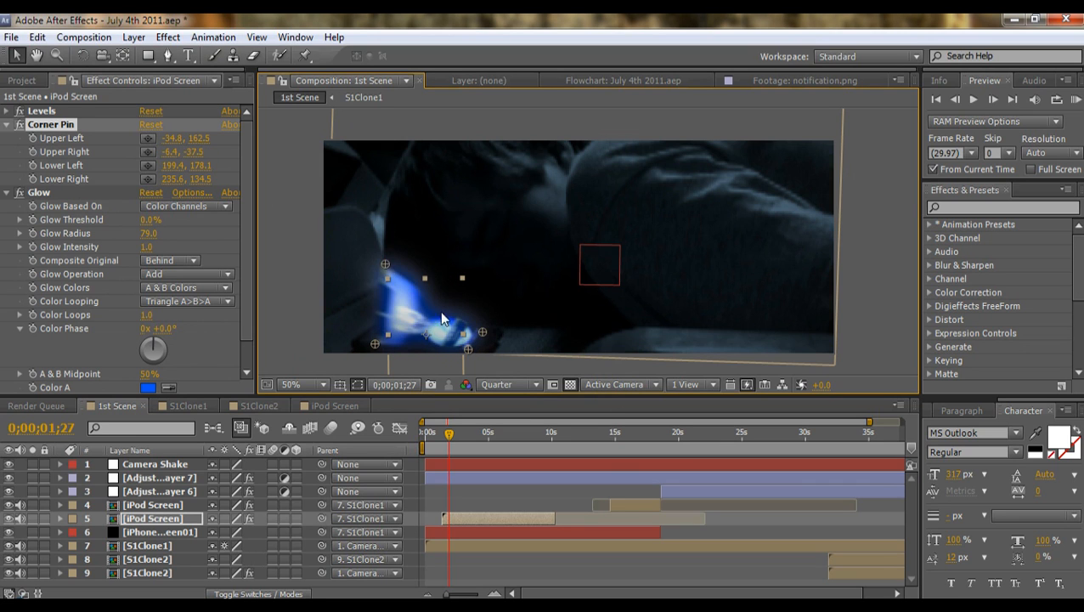
- Open the nested iPod Screen composition from layer 4 and move the playhead to 0;00;00;00
{"action": "left_click", "coordinate": [161, 505]}
{"action": "double_click", "coordinate": [173, 506]}
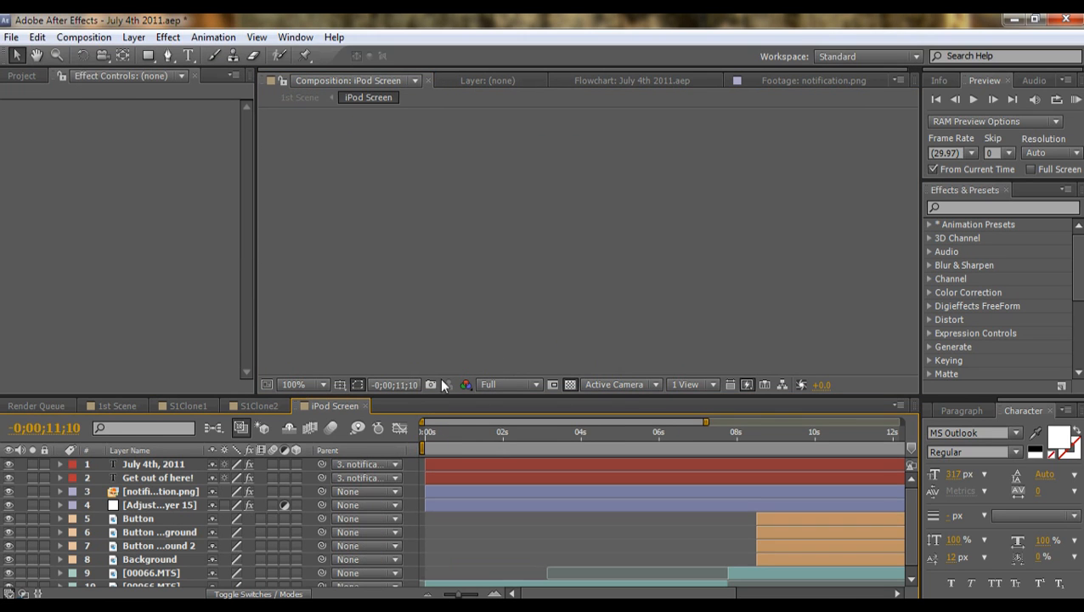
{"action": "left_click", "coordinate": [430, 431]}
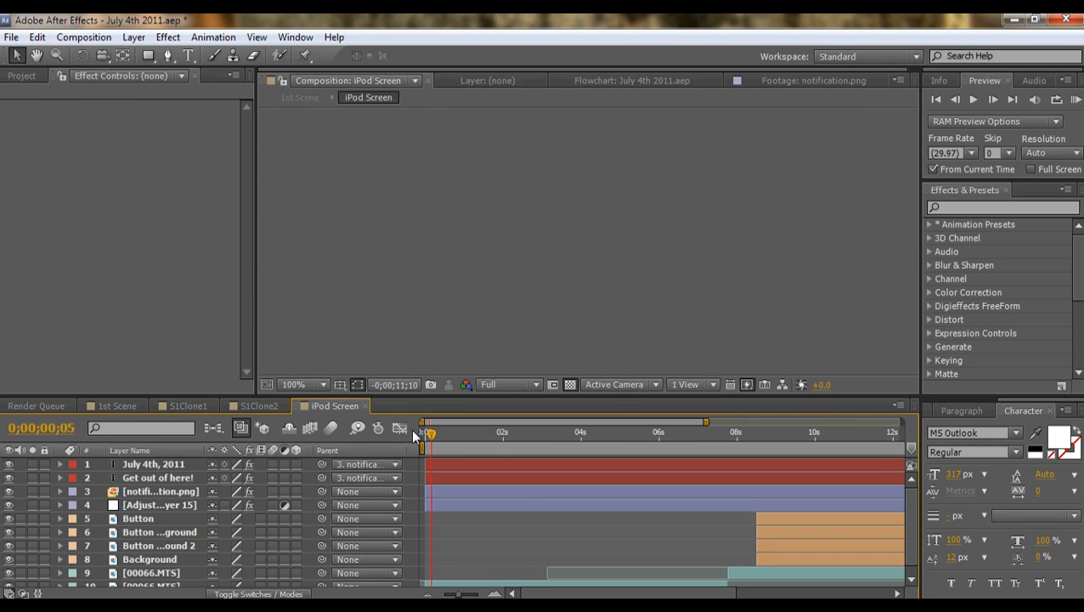
{"action": "left_click_drag", "start_coordinate": [774, 290], "coordinate": [774, 269]}
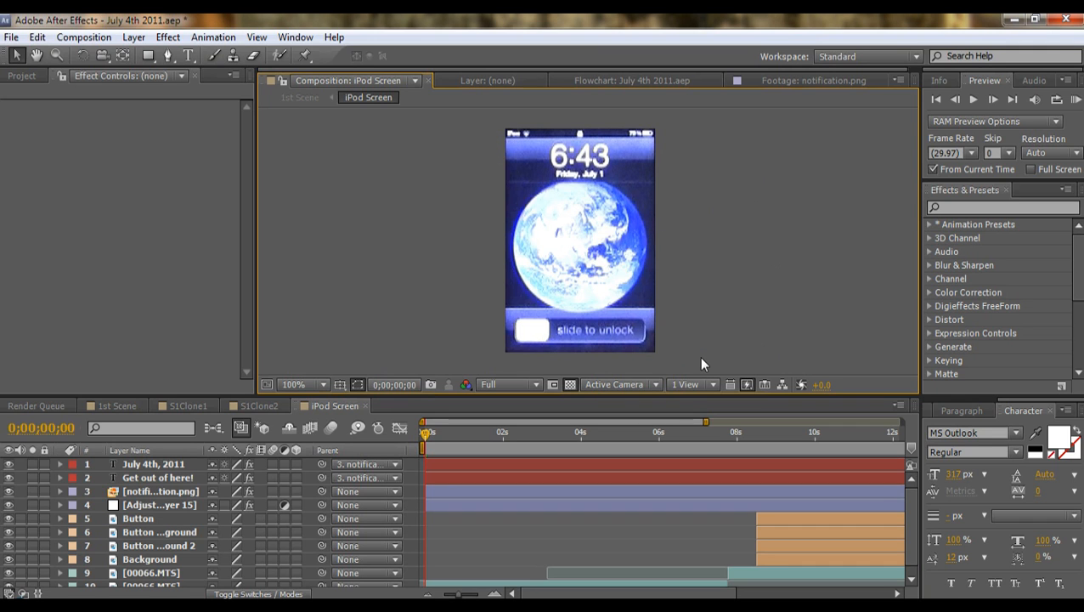
- Open the lower 00066.MTS layer, compare the footage with the view set to None, and restore the Masks view
{"action": "scroll", "coordinate": [549, 552], "scroll_direction": "down", "scroll_amount": 1}
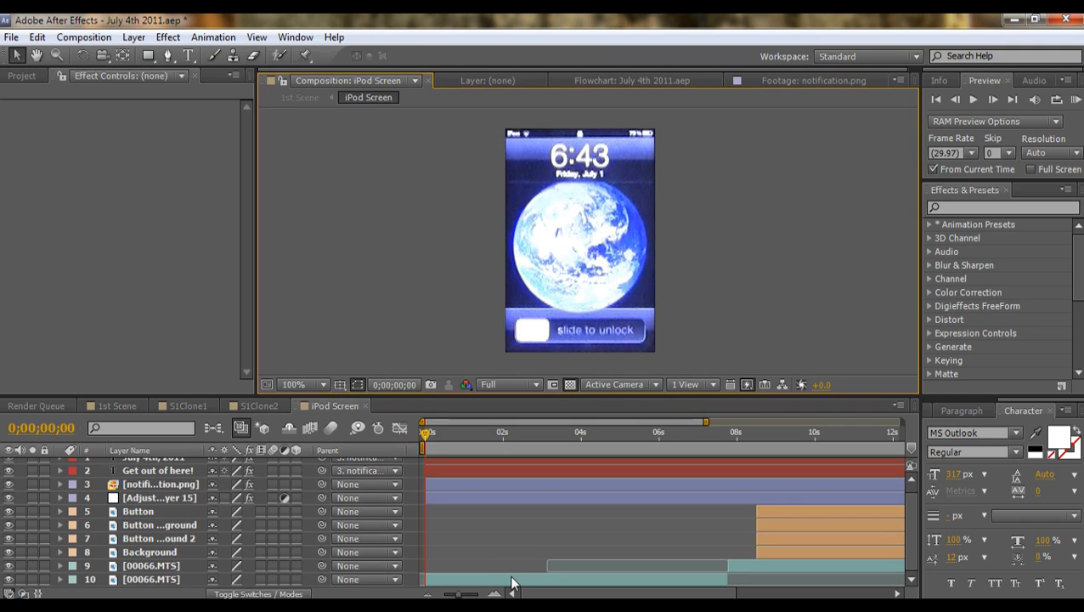
{"action": "double_click", "coordinate": [513, 579]}
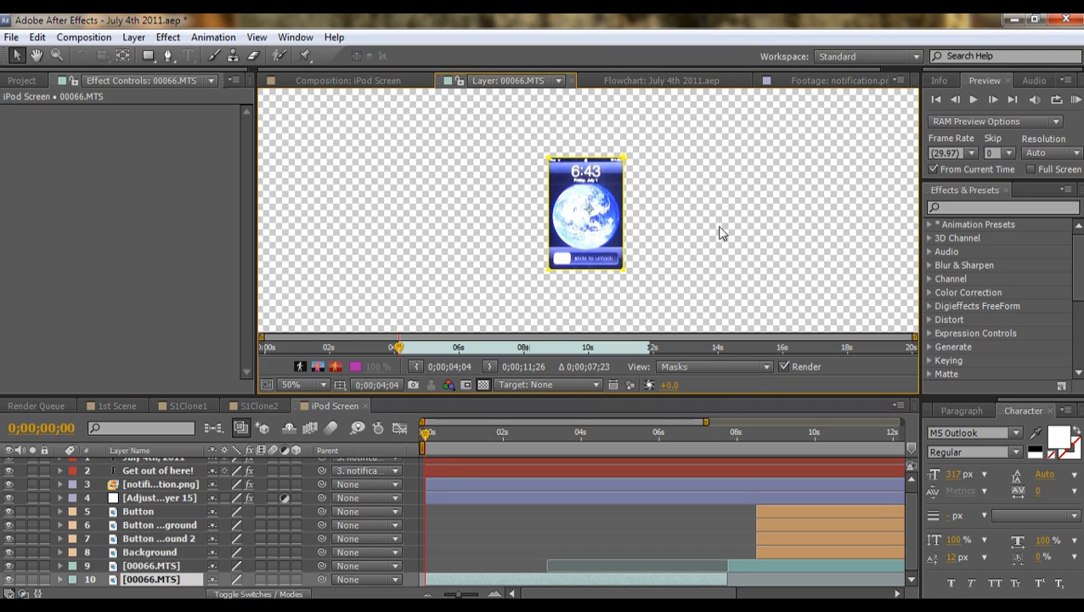
{"action": "left_click", "coordinate": [690, 367]}
{"action": "left_click", "coordinate": [697, 385]}
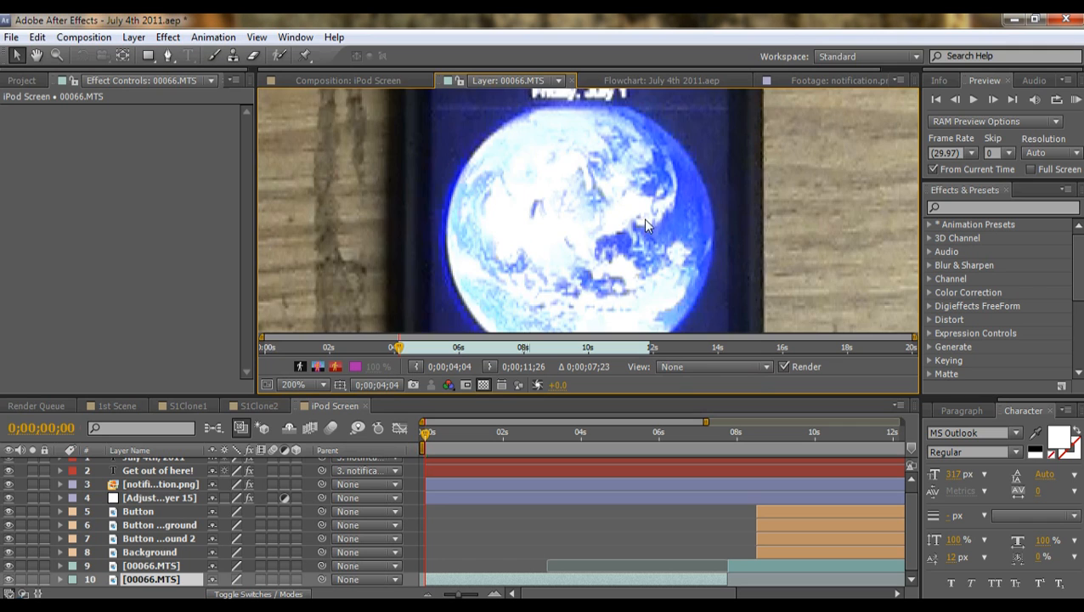
{"action": "left_click", "coordinate": [718, 367]}
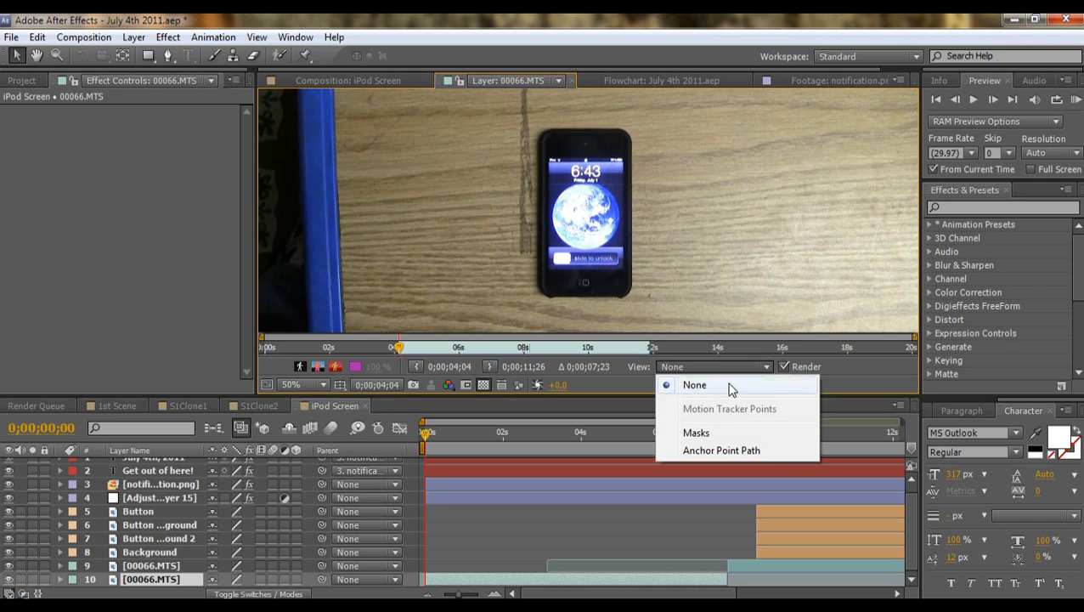
{"action": "left_click", "coordinate": [718, 435]}
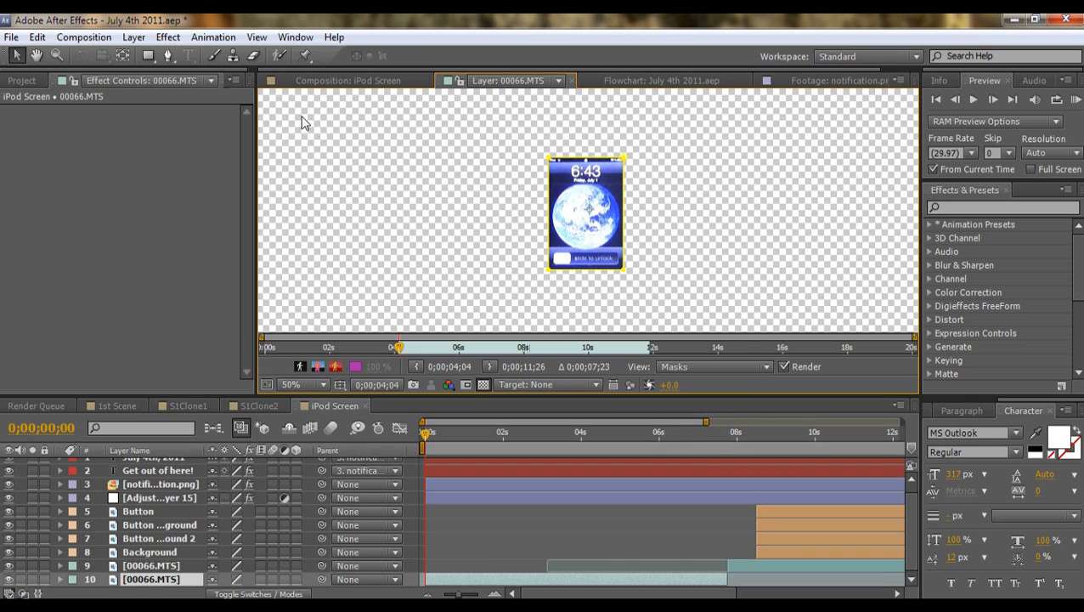
- Return to the iPod Screen composition and scrub to 0;00;00;18 to preview the notification popping up
{"action": "left_click", "coordinate": [329, 82]}
{"action": "left_click", "coordinate": [429, 436]}
{"action": "mouse_move", "coordinate": [438, 432]}
{"action": "left_mouse_down"}
{"action": "mouse_move", "coordinate": [463, 437]}
{"action": "mouse_move", "coordinate": [449, 436]}
{"action": "left_mouse_up"}
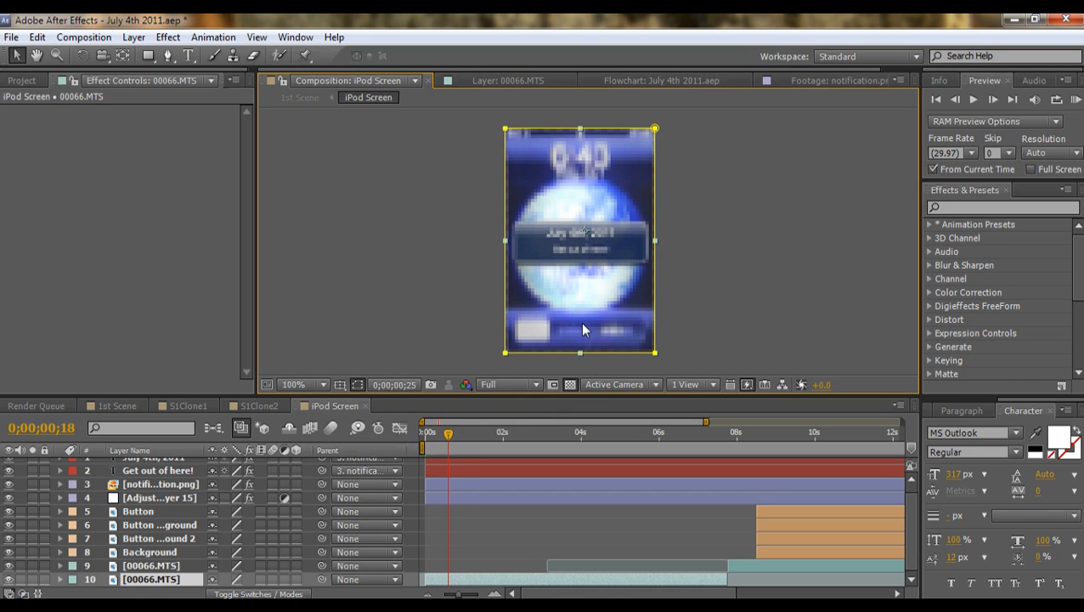
- Reopen the lower 00066.MTS layer, scrub its masked footage, return to the iPod Screen composition and deselect the layer
{"action": "double_click", "coordinate": [501, 581]}
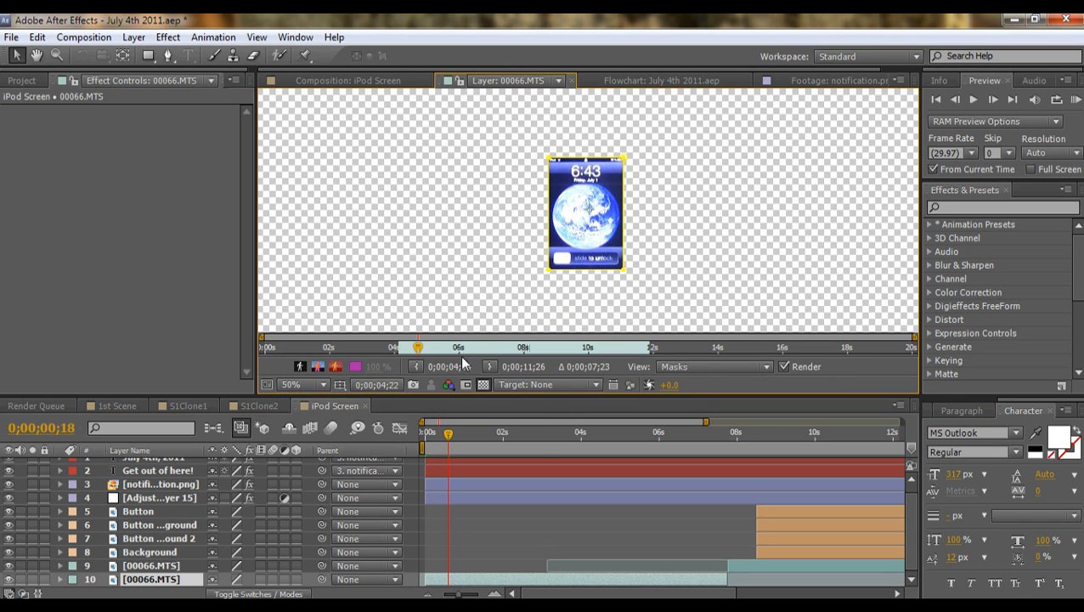
{"action": "mouse_move", "coordinate": [417, 348]}
{"action": "left_mouse_down"}
{"action": "mouse_move", "coordinate": [430, 351]}
{"action": "mouse_move", "coordinate": [421, 352]}
{"action": "left_mouse_up"}
{"action": "left_click", "coordinate": [348, 78]}
{"action": "left_click", "coordinate": [520, 538]}
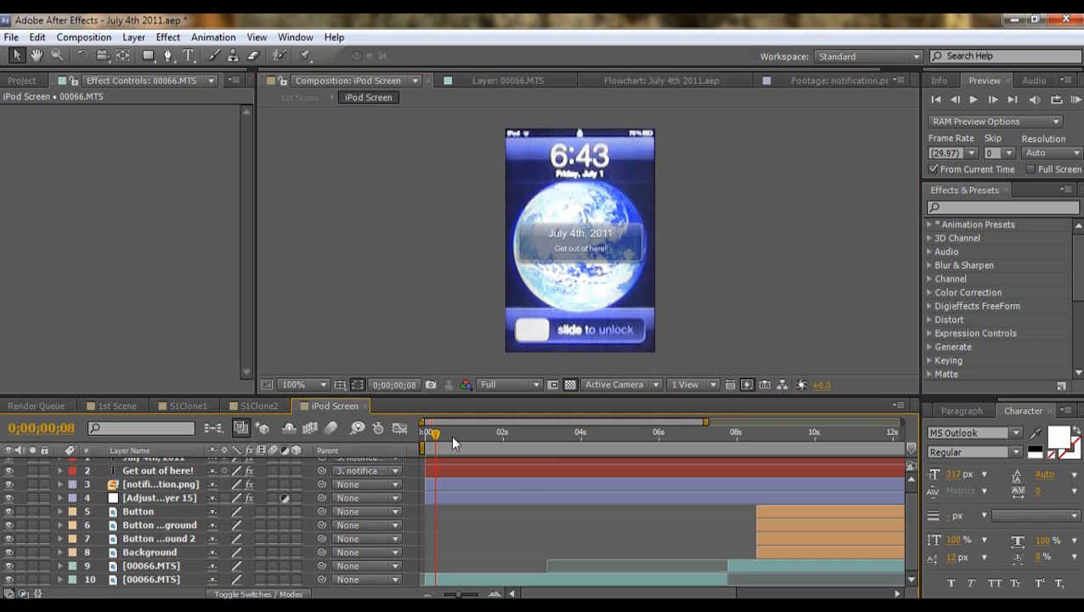
- Move the playhead to 0;00;00;13, zoom in on the notification, and briefly check the 1st Scene composition before returning
{"action": "left_click_drag", "start_coordinate": [433, 430], "coordinate": [446, 430]}
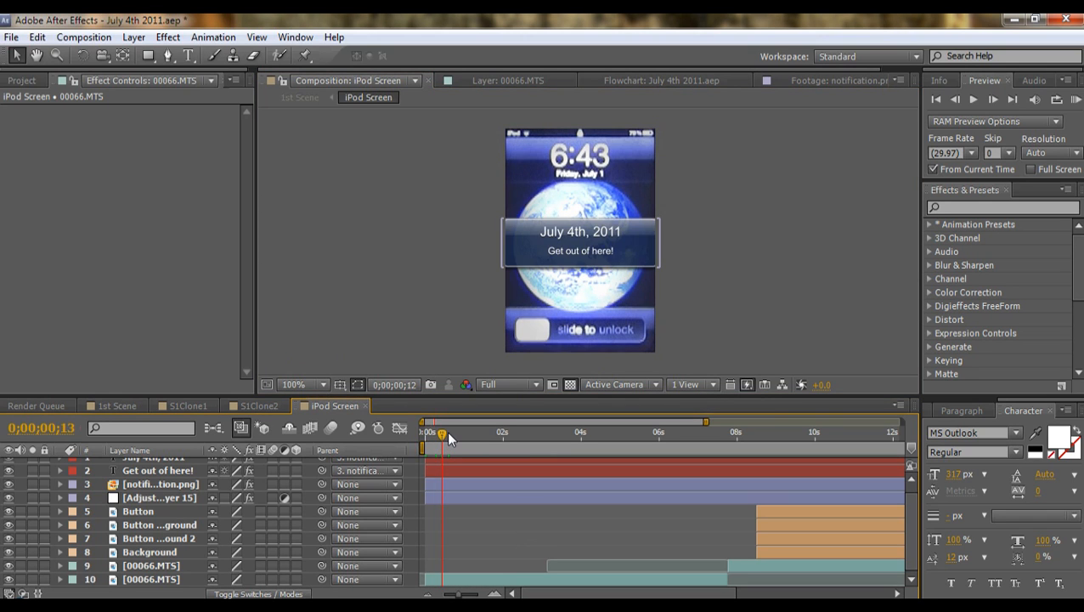
{"action": "key", "text": "period"}
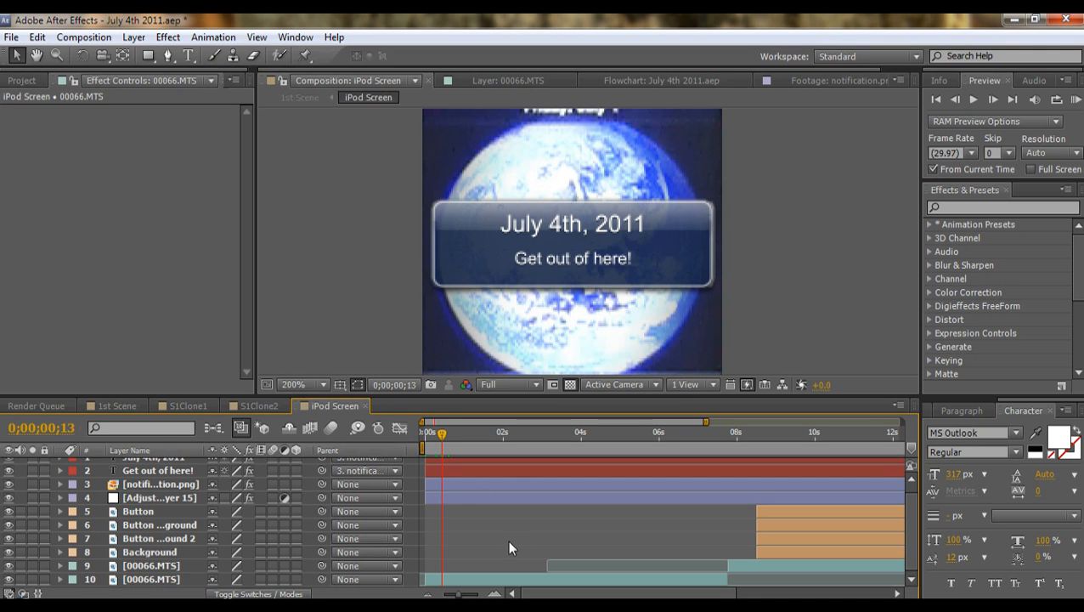
{"action": "scroll", "coordinate": [509, 547], "scroll_direction": "up", "scroll_amount": 1}
{"action": "left_click", "coordinate": [110, 407]}
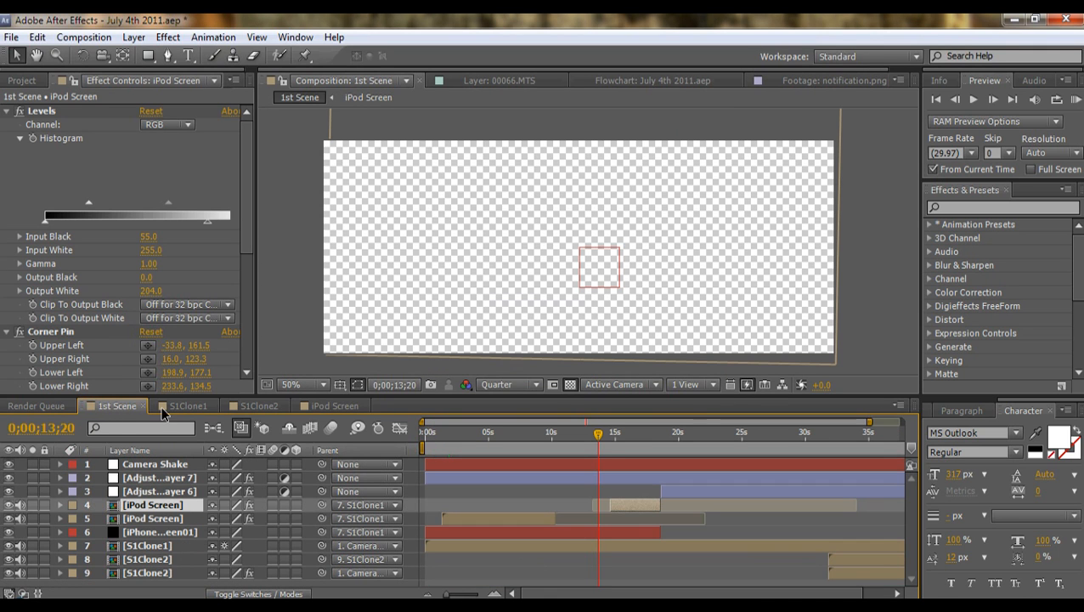
{"action": "left_click", "coordinate": [347, 406]}
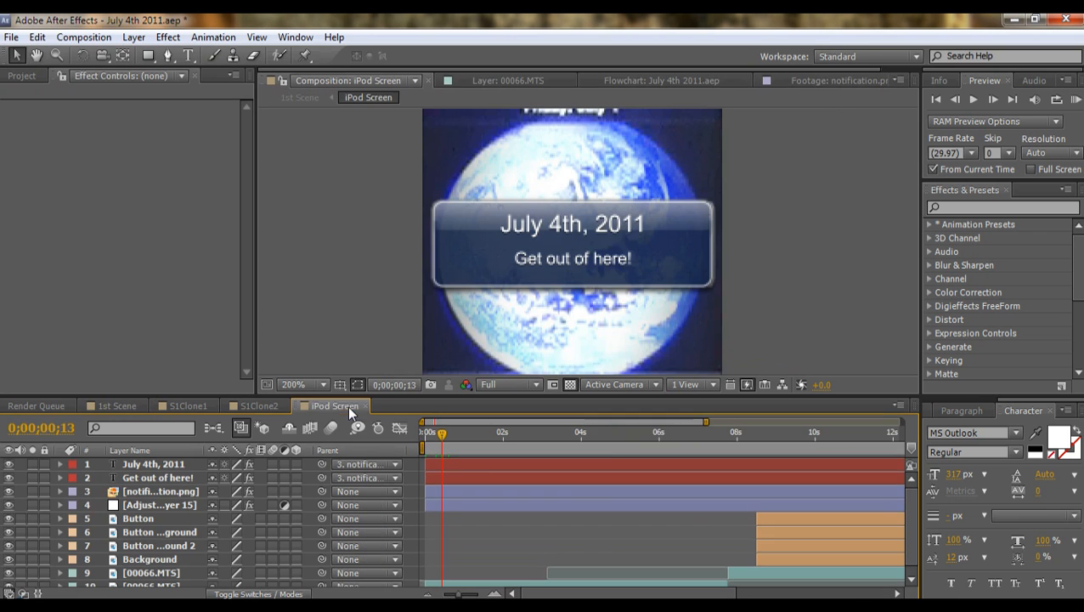
- Open the notification.png layer, set its view to None, and examine the unmasked banner image up close
{"action": "double_click", "coordinate": [172, 490]}
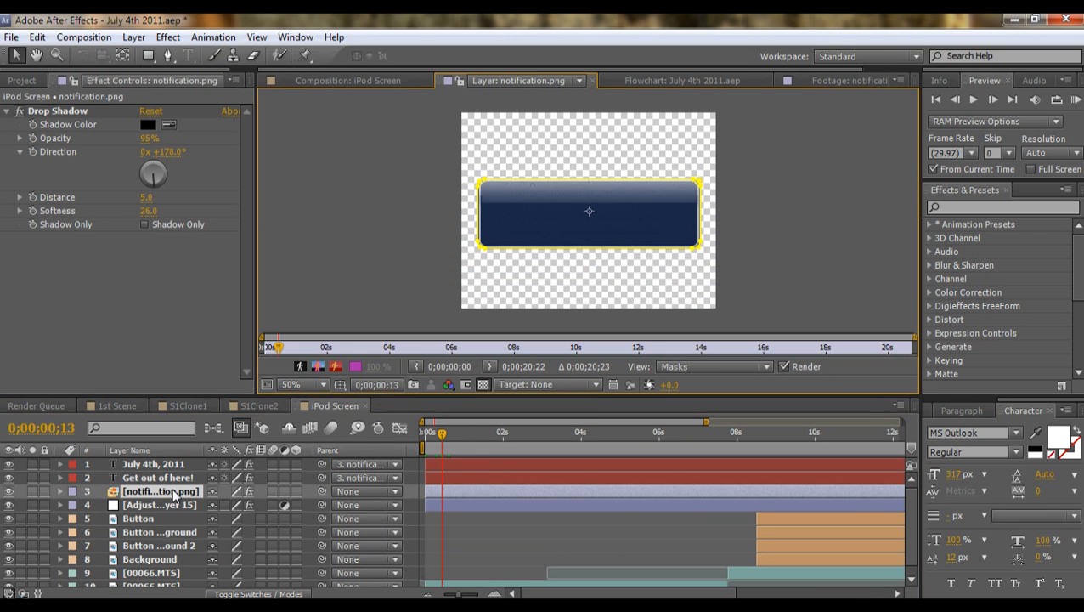
{"action": "left_click", "coordinate": [726, 370]}
{"action": "left_click", "coordinate": [726, 388]}
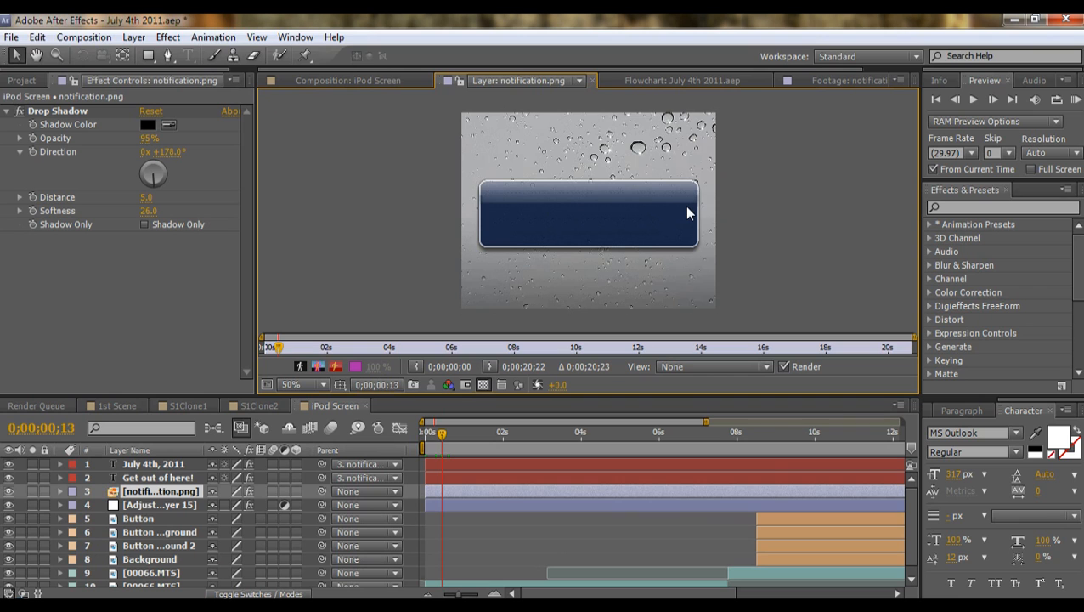
{"action": "scroll", "coordinate": [684, 205], "scroll_direction": "up", "scroll_amount": 1}
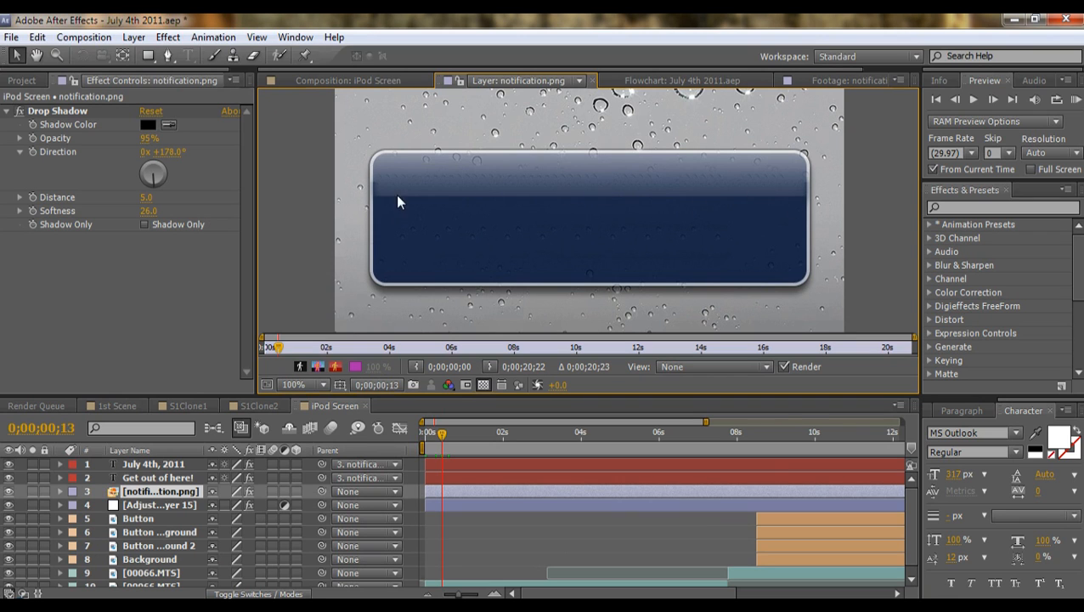
{"action": "scroll", "coordinate": [635, 200], "scroll_direction": "up", "scroll_amount": 1}
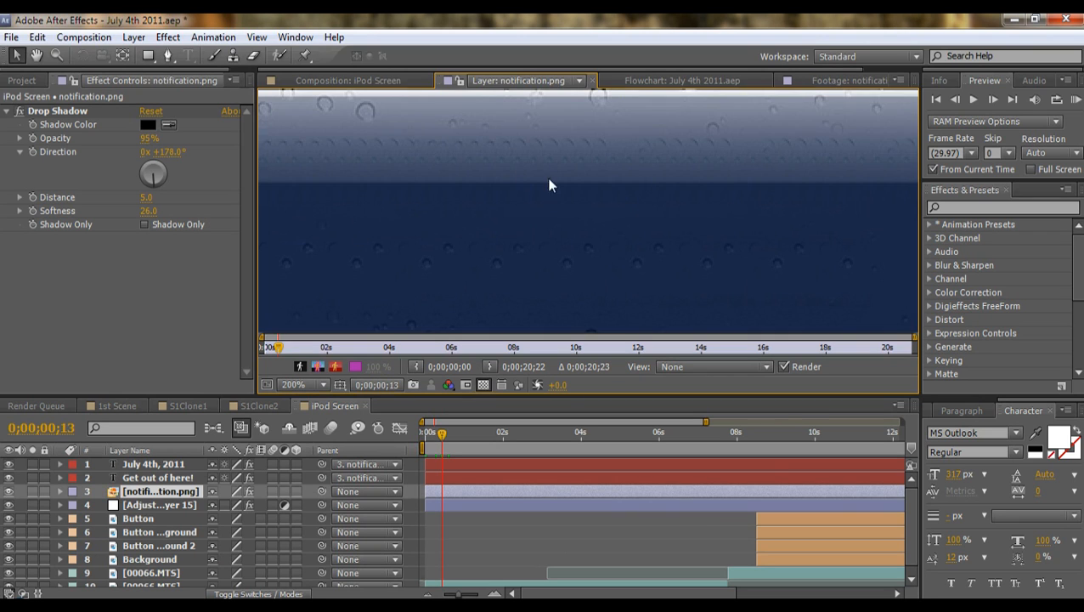
{"action": "left_click_drag", "start_coordinate": [610, 197], "coordinate": [626, 235]}
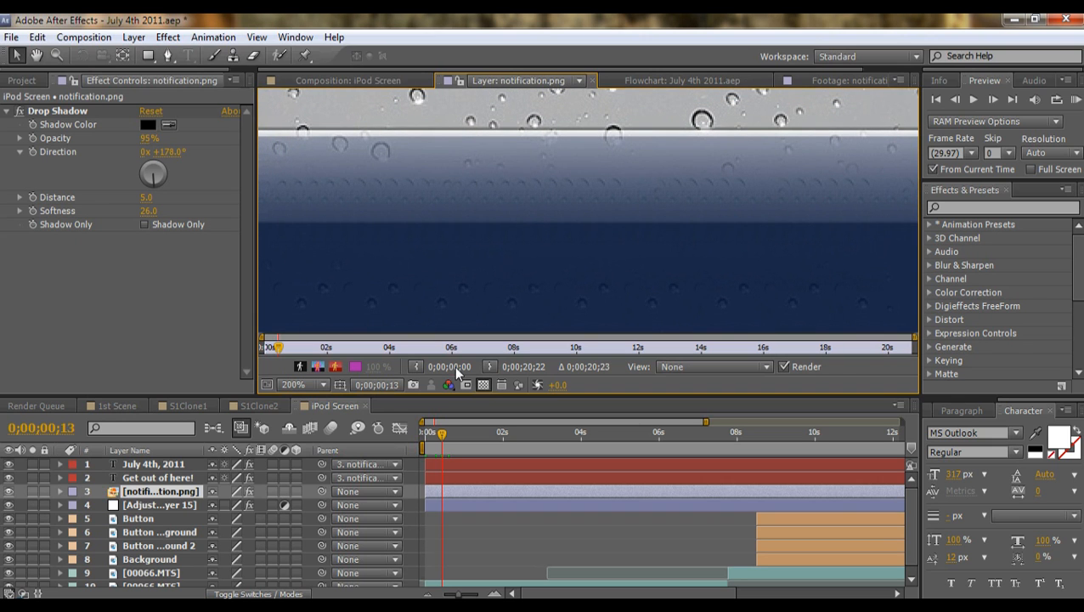
{"action": "scroll", "coordinate": [686, 196], "scroll_direction": "down", "scroll_amount": 4}
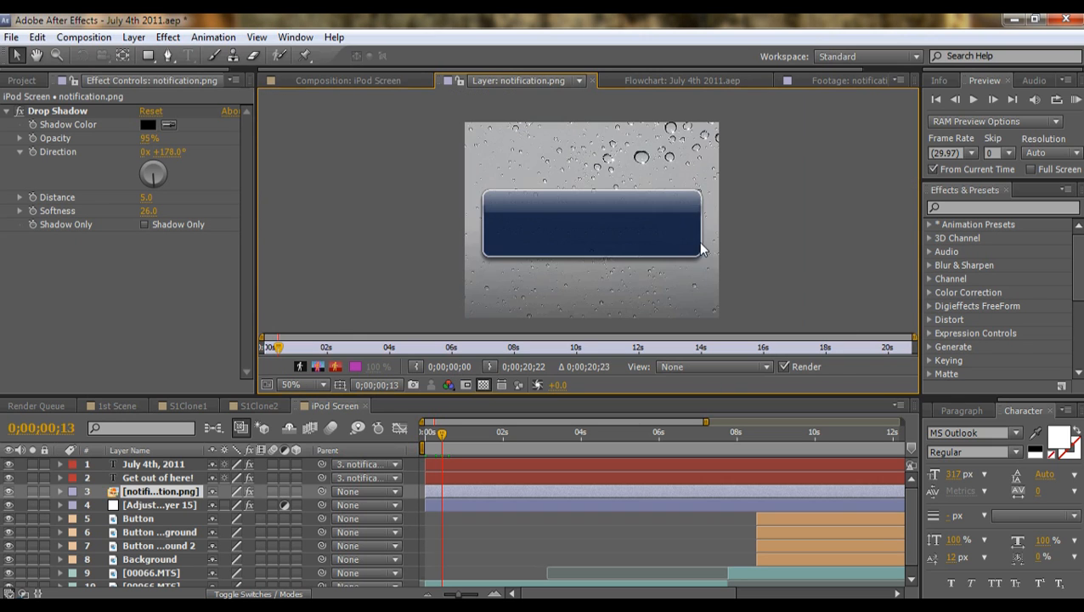
- Restore the Masks view for notification.png and return to the iPod Screen composition
{"action": "left_click", "coordinate": [698, 366]}
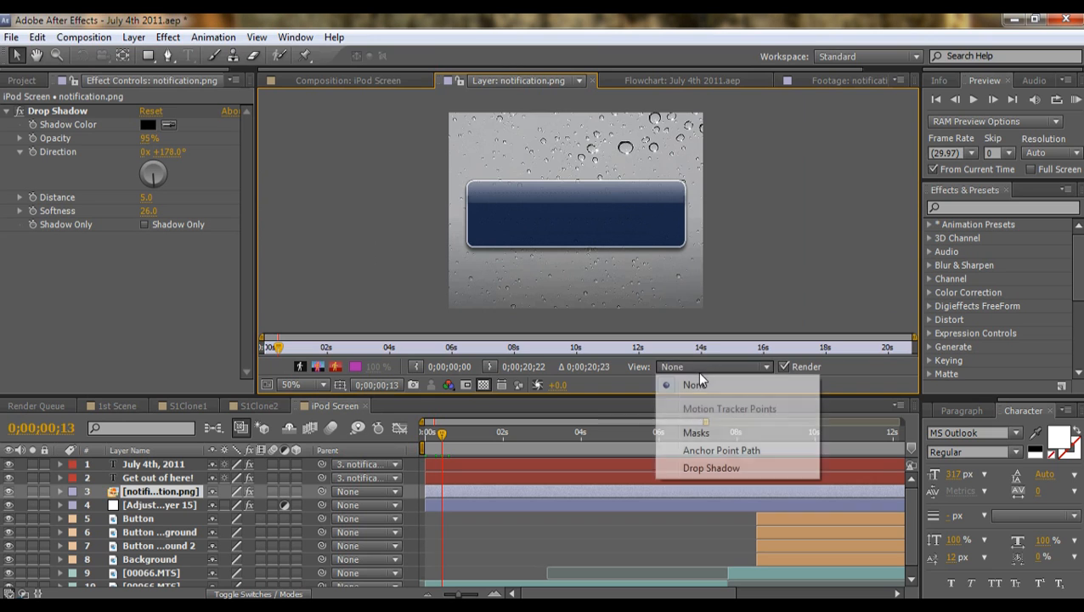
{"action": "left_click", "coordinate": [714, 434]}
{"action": "left_click", "coordinate": [335, 79]}
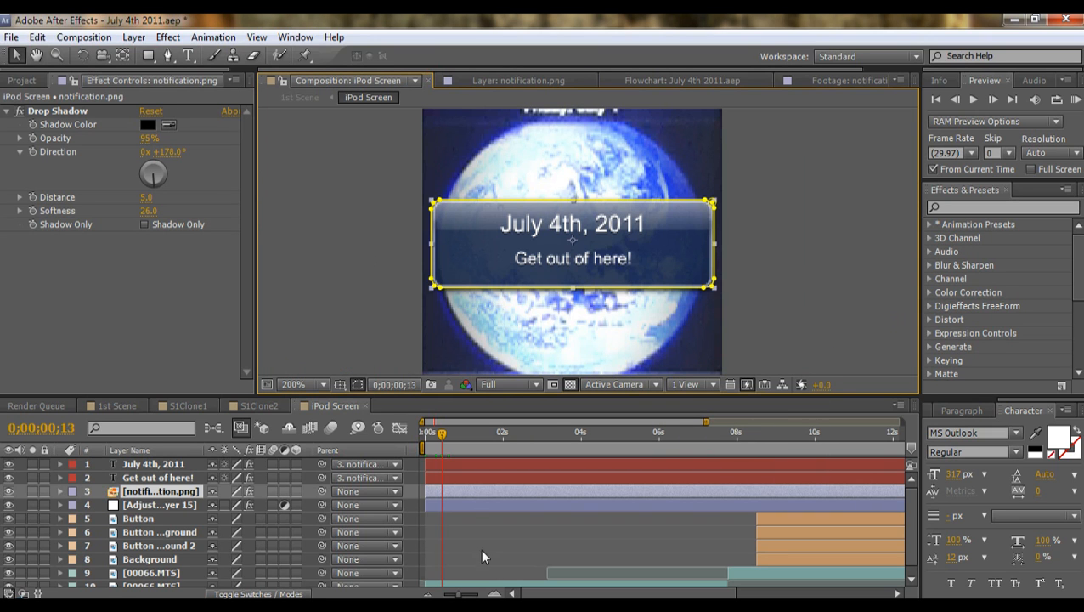
- Expand notification.png's Transform properties, try scaling it to 25.8%, undo the change and collapse the layer
{"action": "left_click", "coordinate": [59, 491]}
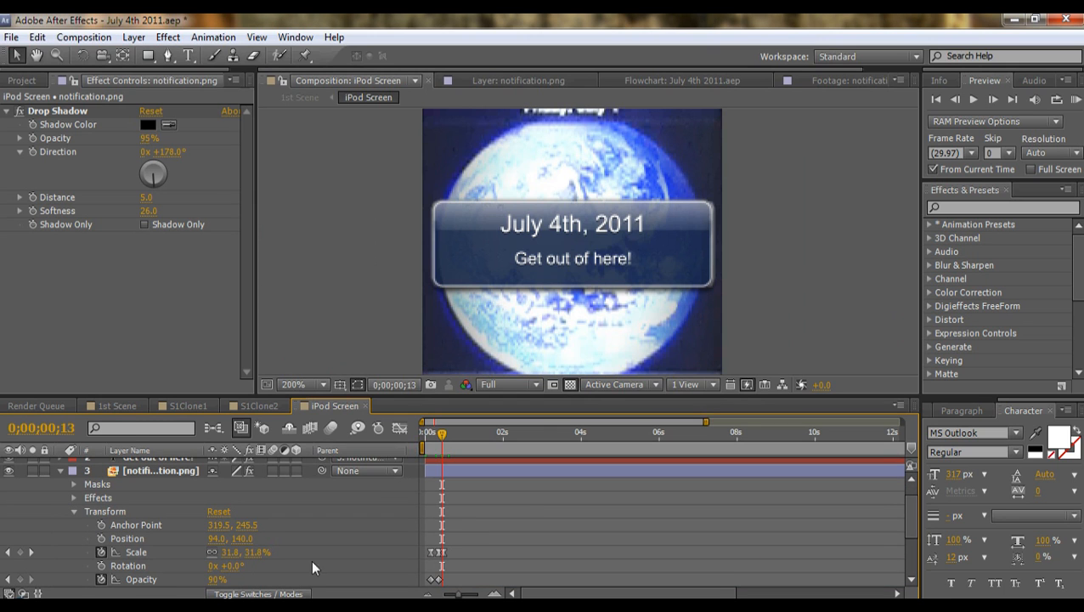
{"action": "mouse_move", "coordinate": [257, 552]}
{"action": "left_mouse_down"}
{"action": "mouse_move", "coordinate": [277, 552]}
{"action": "mouse_move", "coordinate": [255, 553]}
{"action": "left_mouse_up"}
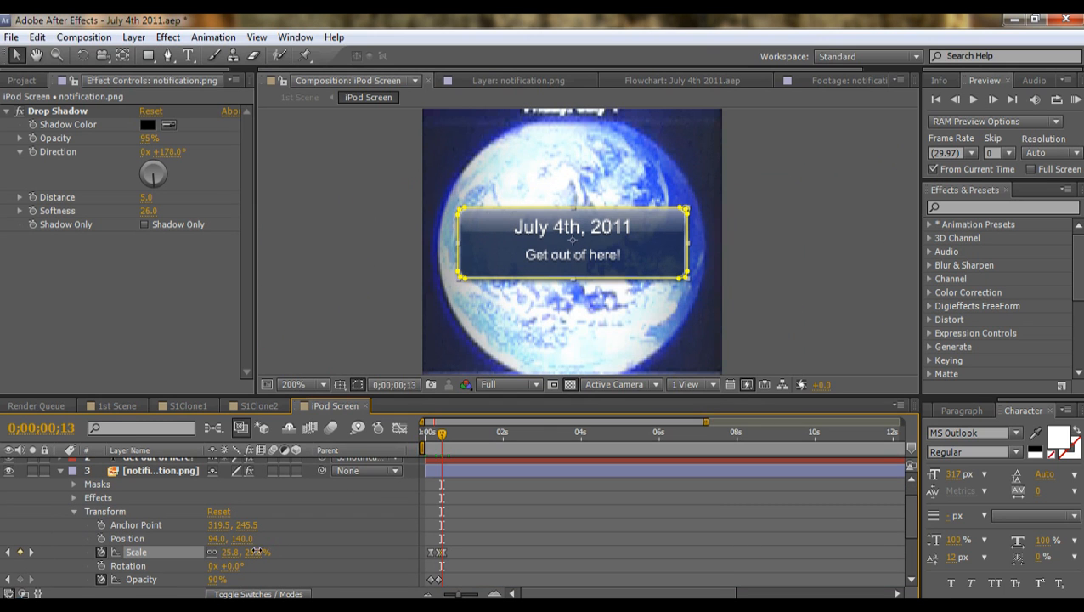
{"action": "key", "text": "ctrl+z"}
{"action": "scroll", "coordinate": [291, 527], "scroll_direction": "up", "scroll_amount": 1}
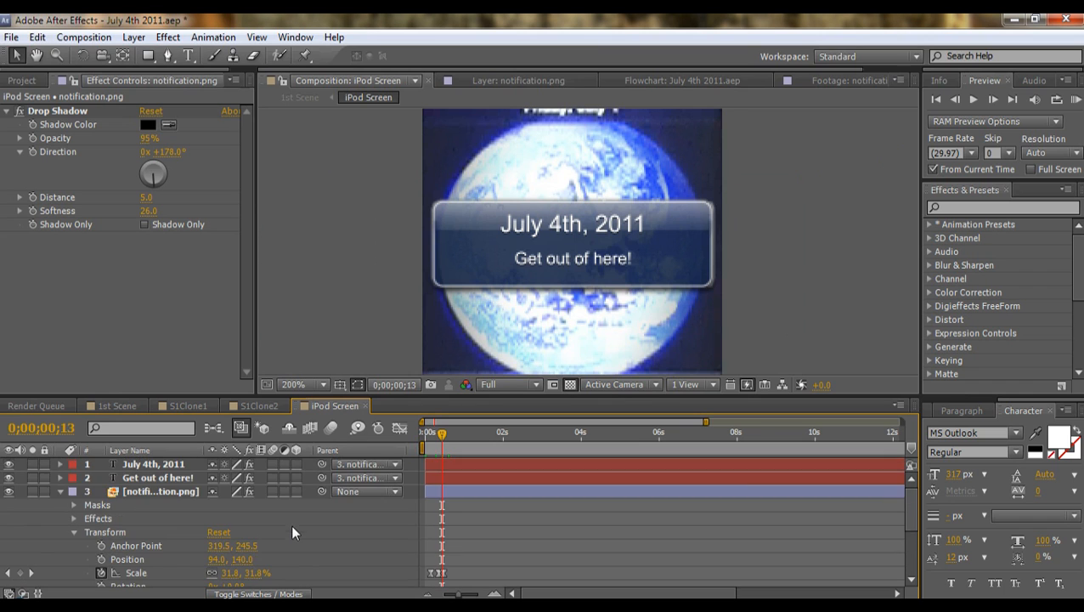
{"action": "left_click", "coordinate": [60, 491]}
- Replace the "Get out of here!" text on the notification with "Stay and help set up the party."
{"action": "left_click", "coordinate": [157, 478]}
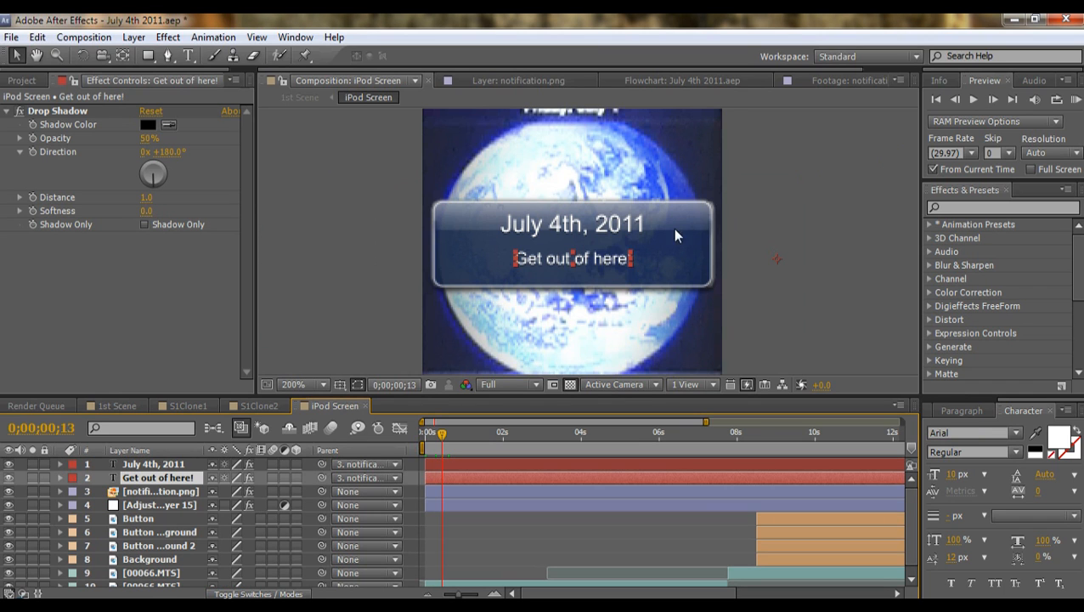
{"action": "double_click", "coordinate": [605, 257]}
{"action": "left_click", "coordinate": [644, 272]}
{"action": "key", "text": "ctrl+a"}
{"action": "type", "text": "Stay and help set up t"}
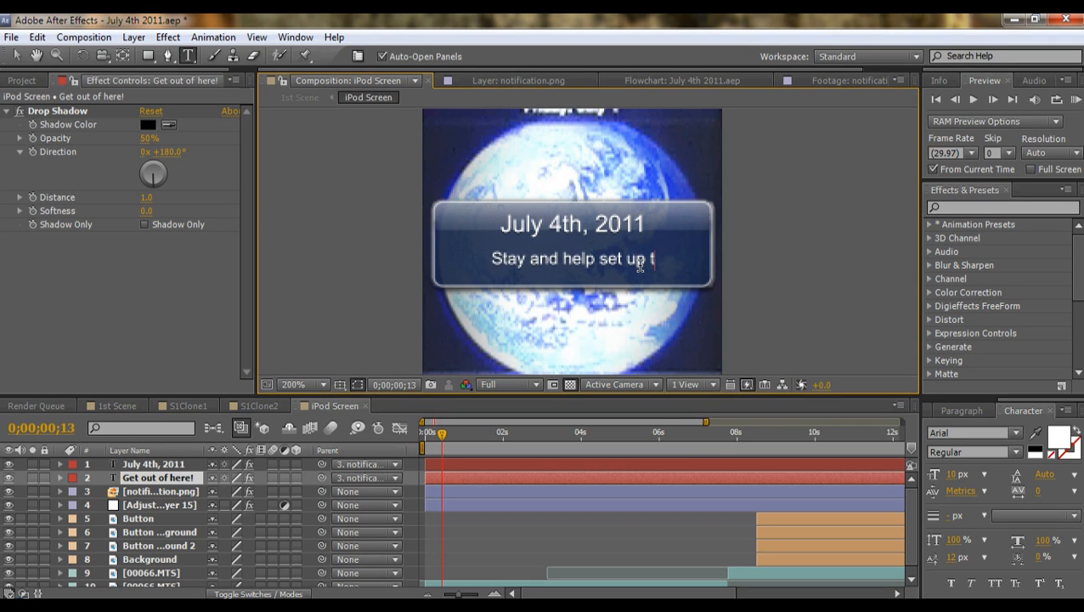
{"action": "type", "text": "he part."}
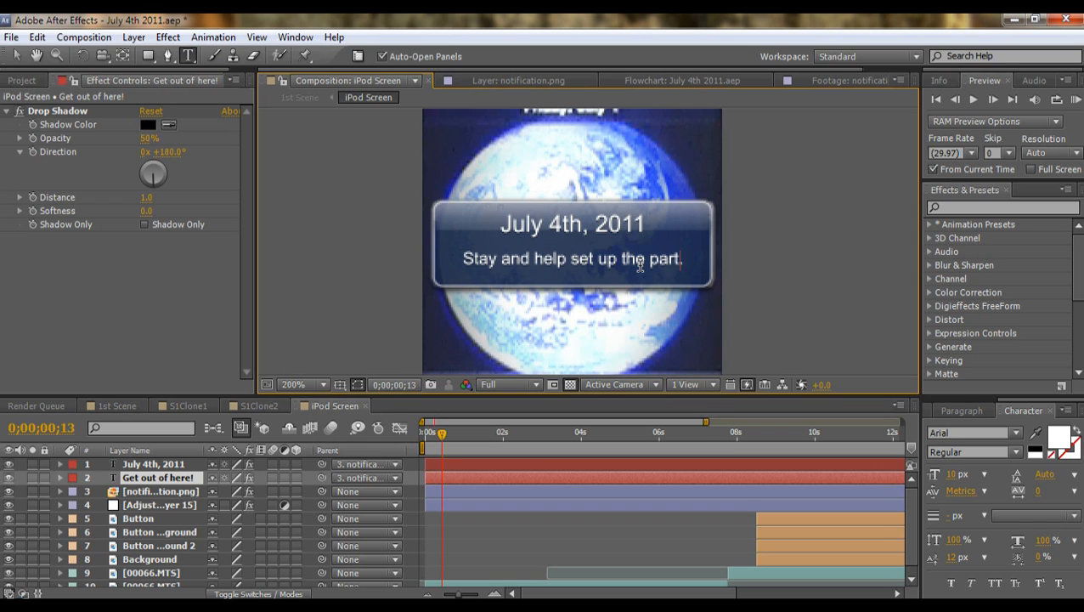
{"action": "type", "text": "y."}
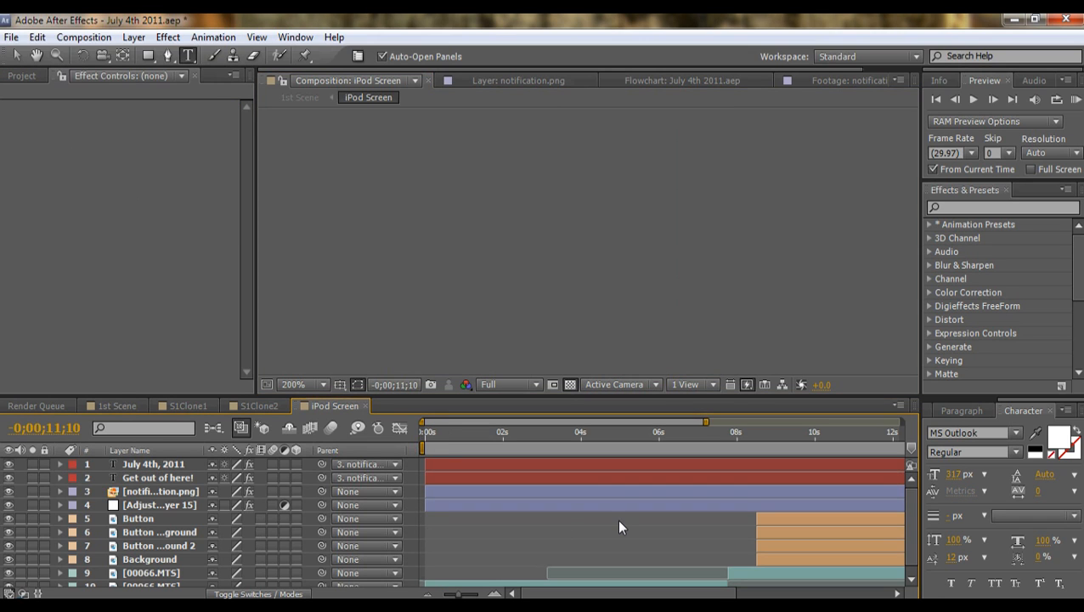
- Review the notification's pop-in at the start of iPod Screen and check the parent setting of the July 4th, 2011 text layer
{"action": "left_click", "coordinate": [435, 431]}
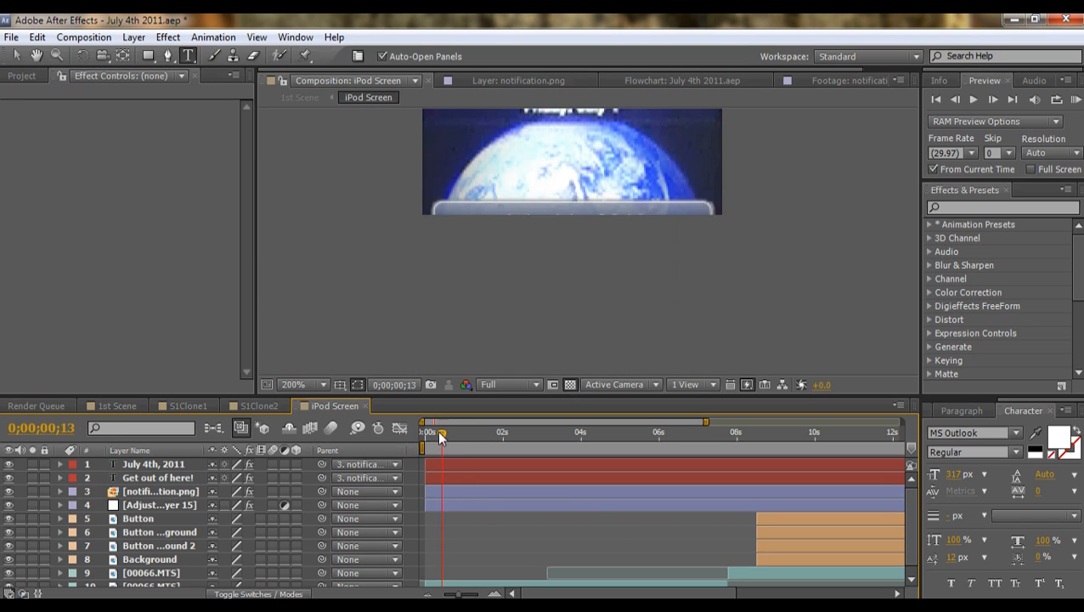
{"action": "left_click_drag", "start_coordinate": [434, 433], "coordinate": [447, 440]}
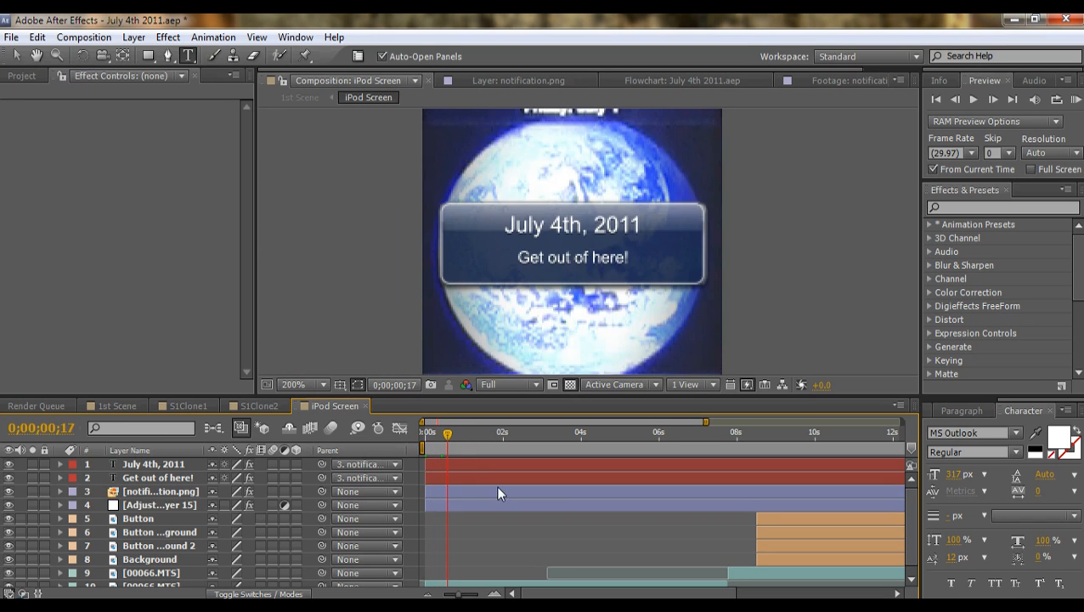
{"action": "left_click", "coordinate": [361, 465]}
{"action": "left_click", "coordinate": [573, 557]}
{"action": "mouse_move", "coordinate": [322, 465]}
{"action": "left_mouse_down"}
{"action": "mouse_move", "coordinate": [315, 484]}
{"action": "mouse_move", "coordinate": [173, 519]}
{"action": "mouse_move", "coordinate": [164, 499]}
{"action": "mouse_move", "coordinate": [167, 516]}
{"action": "mouse_move", "coordinate": [324, 460]}
{"action": "left_mouse_up"}
{"action": "left_click_drag", "start_coordinate": [446, 432], "coordinate": [442, 433]}
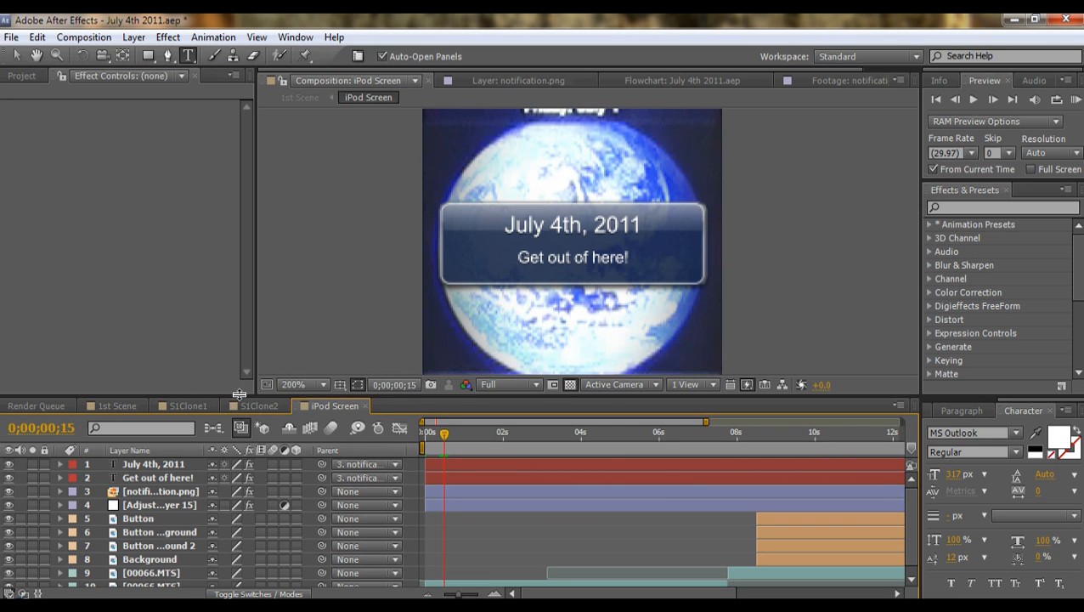
- Open the S1Clone1 composition and scrub through its footage to the shot of the hand over the phone around 0;00;14;16
{"action": "left_click", "coordinate": [189, 406]}
{"action": "left_click", "coordinate": [489, 433]}
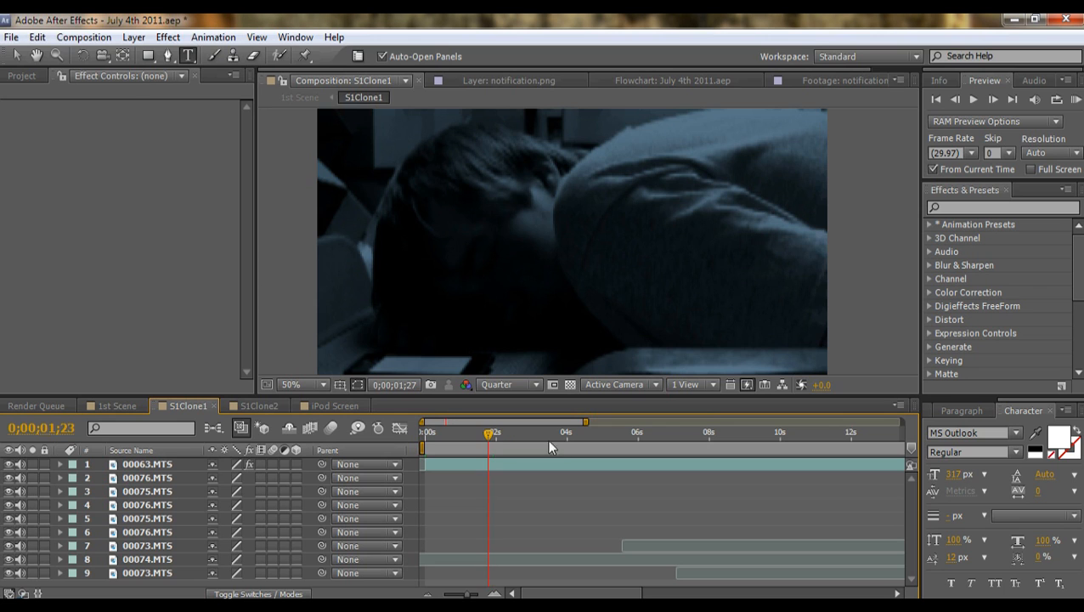
{"action": "left_click", "coordinate": [726, 433]}
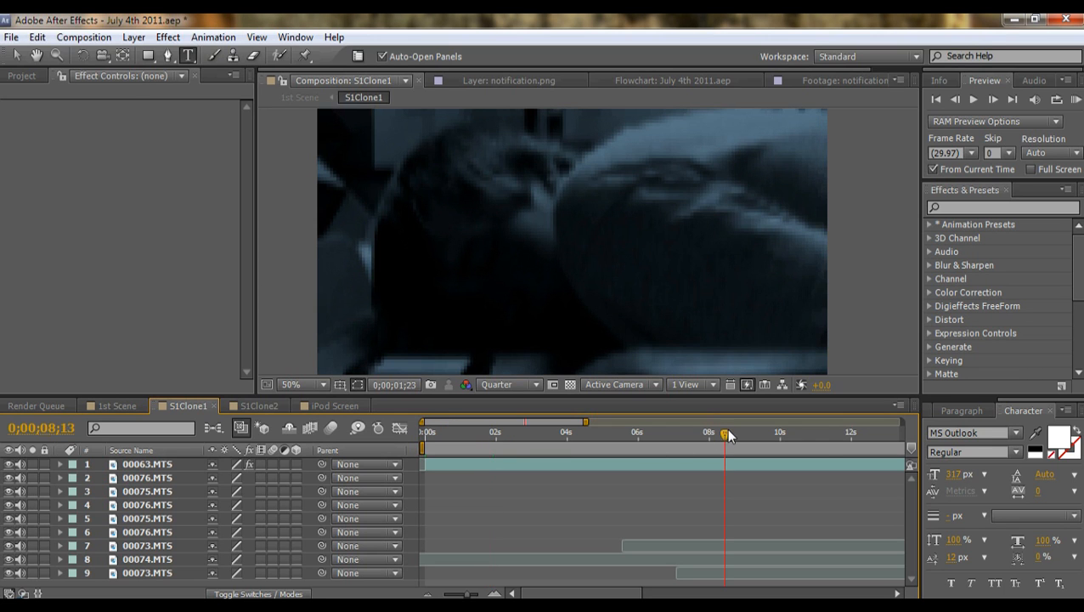
{"action": "left_click", "coordinate": [828, 437]}
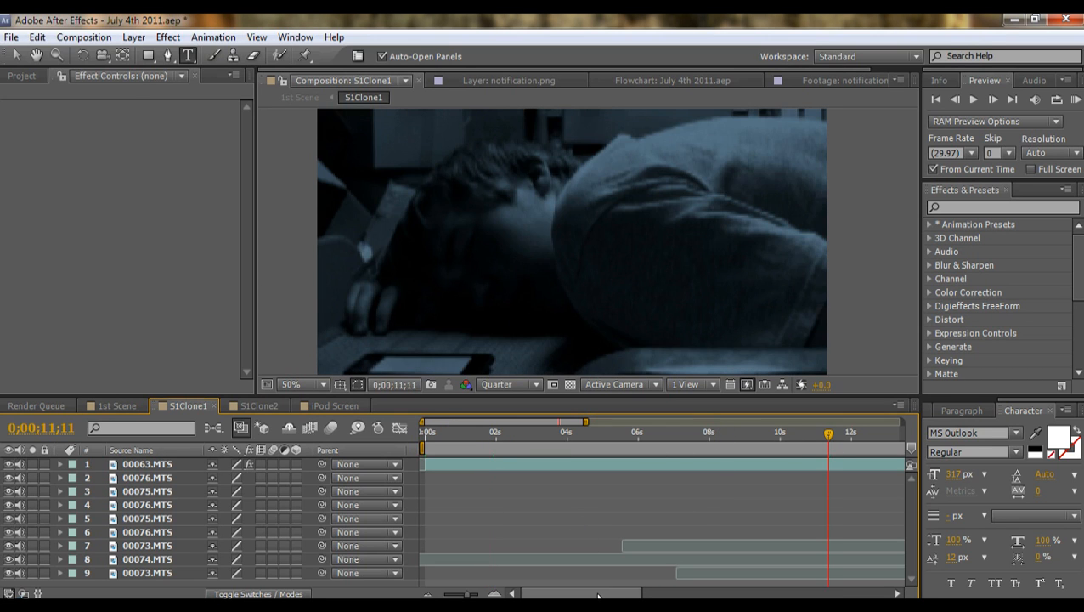
{"action": "left_click_drag", "start_coordinate": [601, 592], "coordinate": [724, 592]}
{"action": "left_click", "coordinate": [574, 439]}
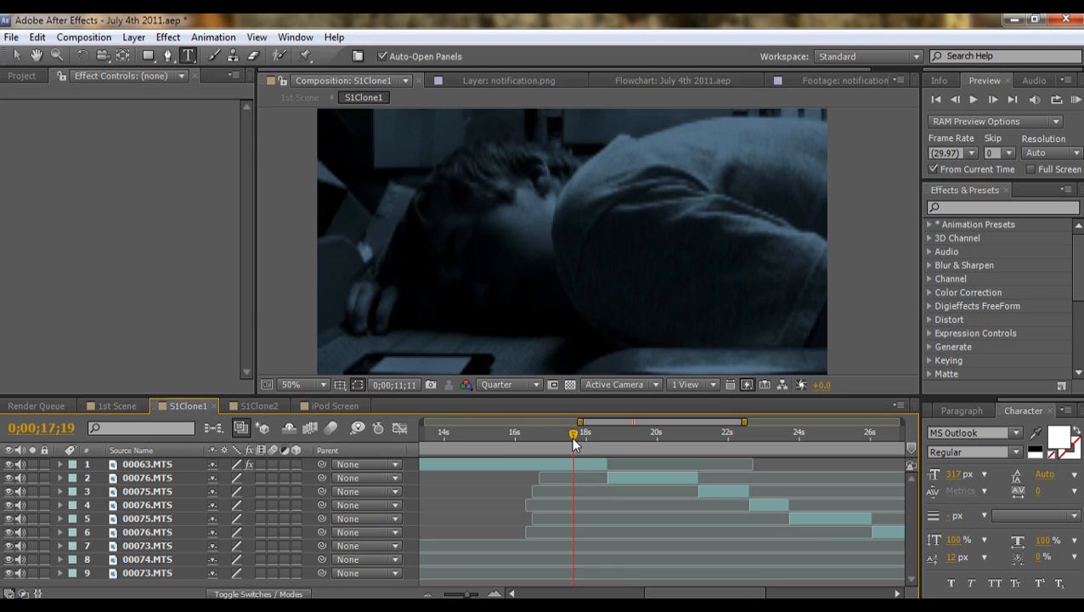
{"action": "key", "text": "Page_Up"}
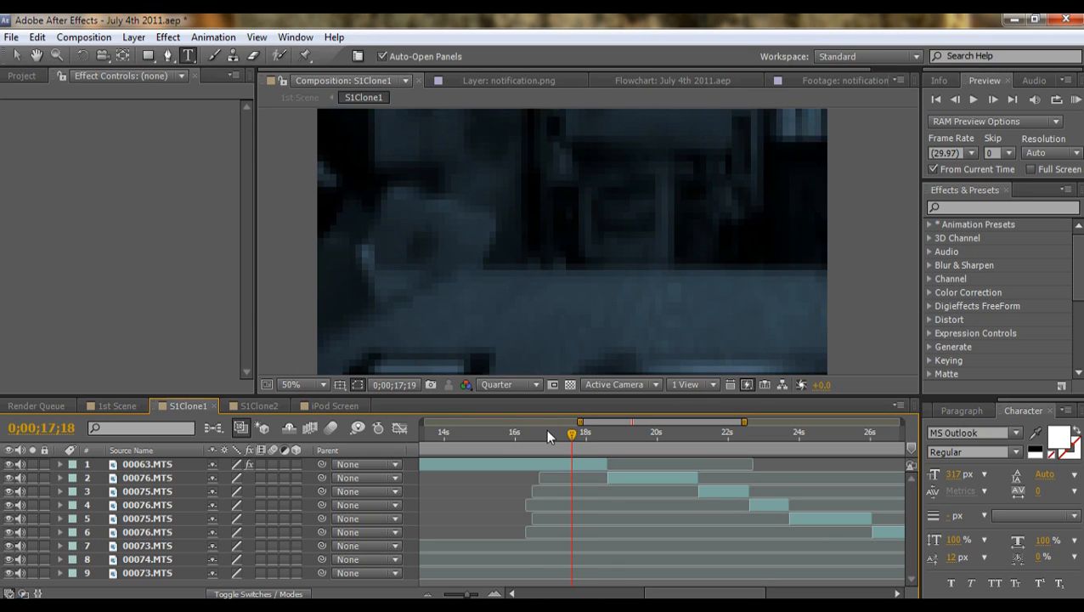
{"action": "left_click", "coordinate": [448, 430]}
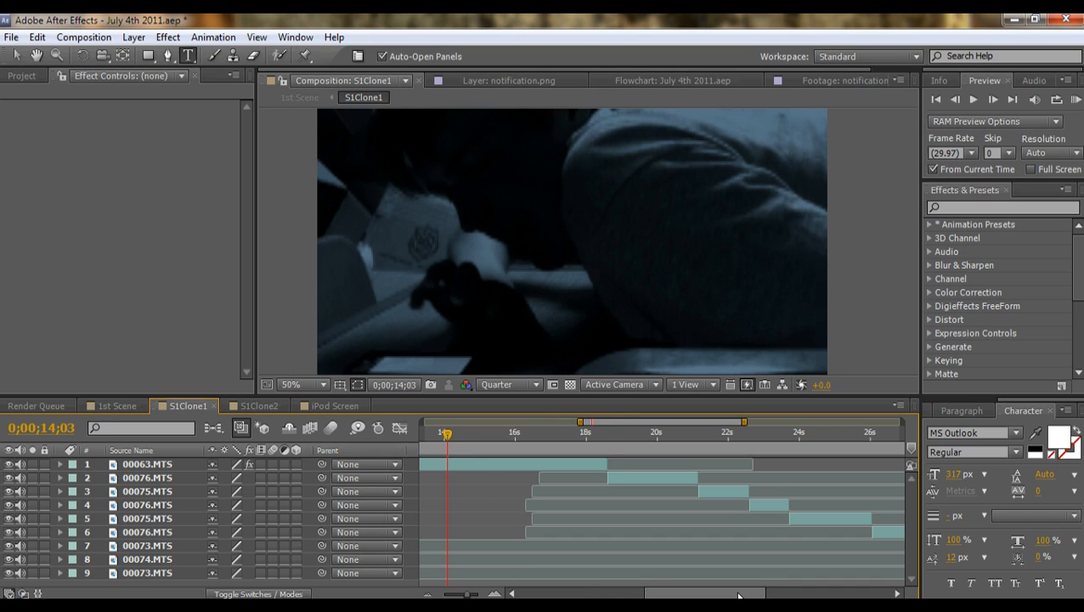
{"action": "left_click_drag", "start_coordinate": [739, 595], "coordinate": [714, 595]}
{"action": "left_click", "coordinate": [508, 433]}
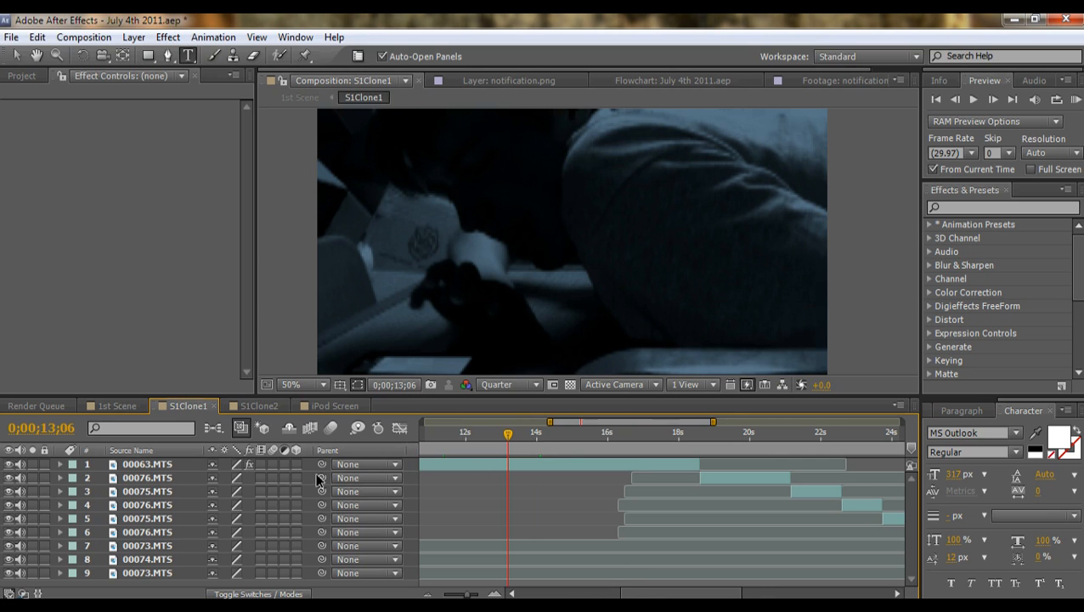
{"action": "left_click_drag", "start_coordinate": [508, 435], "coordinate": [554, 442]}
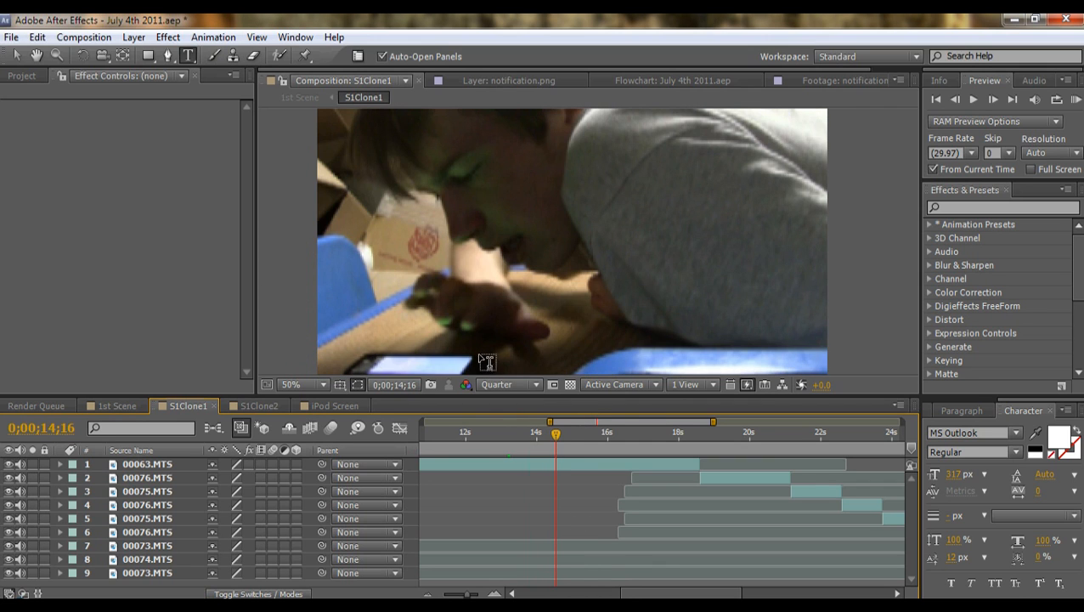
- Examine the hand and phone up close at Full resolution around 0;00;14;01, and return the preview to 50% at Quarter resolution
{"action": "left_click_drag", "start_coordinate": [484, 357], "coordinate": [522, 284]}
{"action": "left_click", "coordinate": [17, 56]}
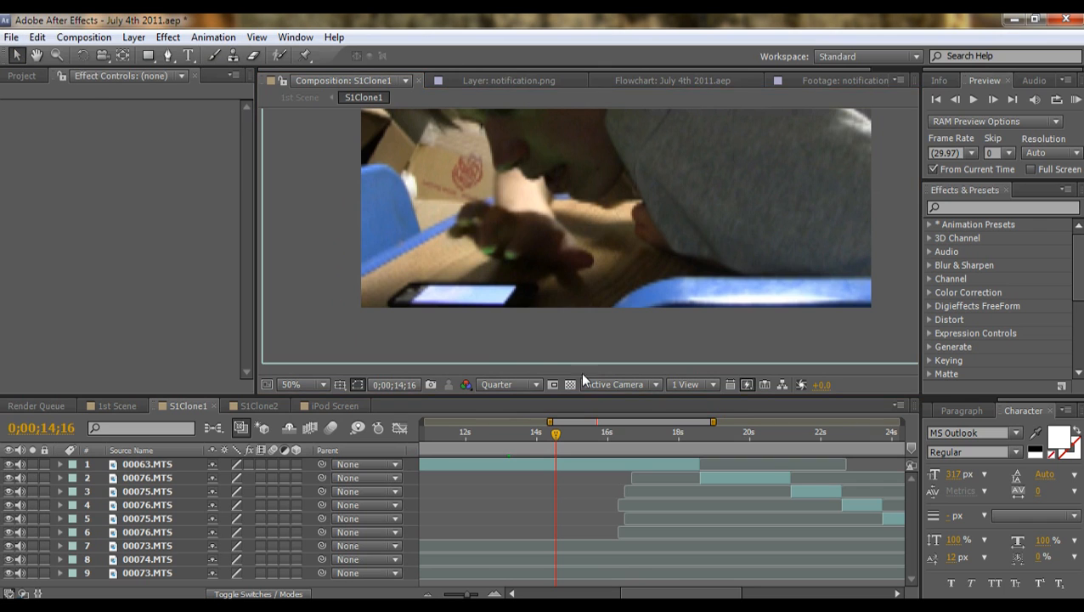
{"action": "scroll", "coordinate": [489, 339], "scroll_direction": "up", "scroll_amount": 1}
{"action": "left_click_drag", "start_coordinate": [489, 345], "coordinate": [619, 331]}
{"action": "left_click", "coordinate": [496, 385]}
{"action": "left_click", "coordinate": [506, 425]}
{"action": "left_click_drag", "start_coordinate": [503, 273], "coordinate": [510, 247]}
{"action": "left_click_drag", "start_coordinate": [559, 432], "coordinate": [537, 442]}
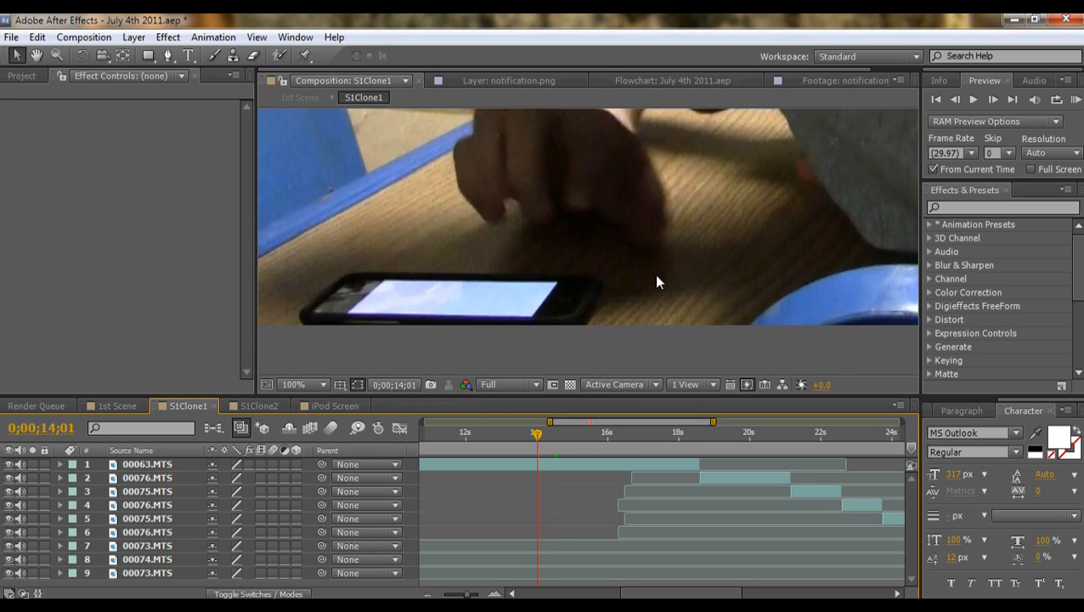
{"action": "scroll", "coordinate": [607, 303], "scroll_direction": "down", "scroll_amount": 2}
{"action": "left_click", "coordinate": [502, 384]}
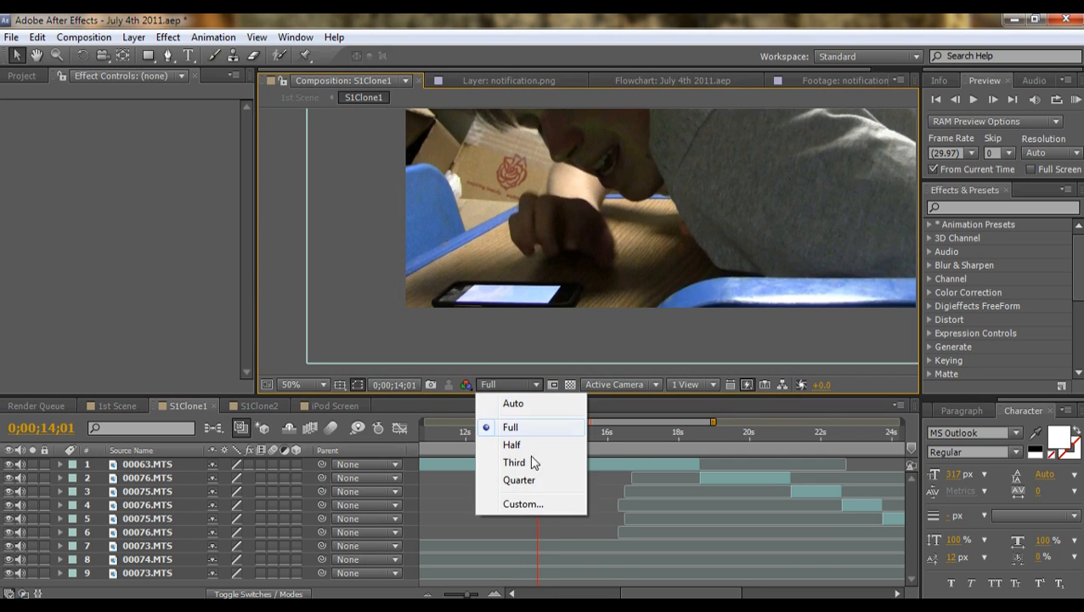
{"action": "left_click", "coordinate": [532, 480]}
{"action": "left_click_drag", "start_coordinate": [685, 260], "coordinate": [603, 282]}
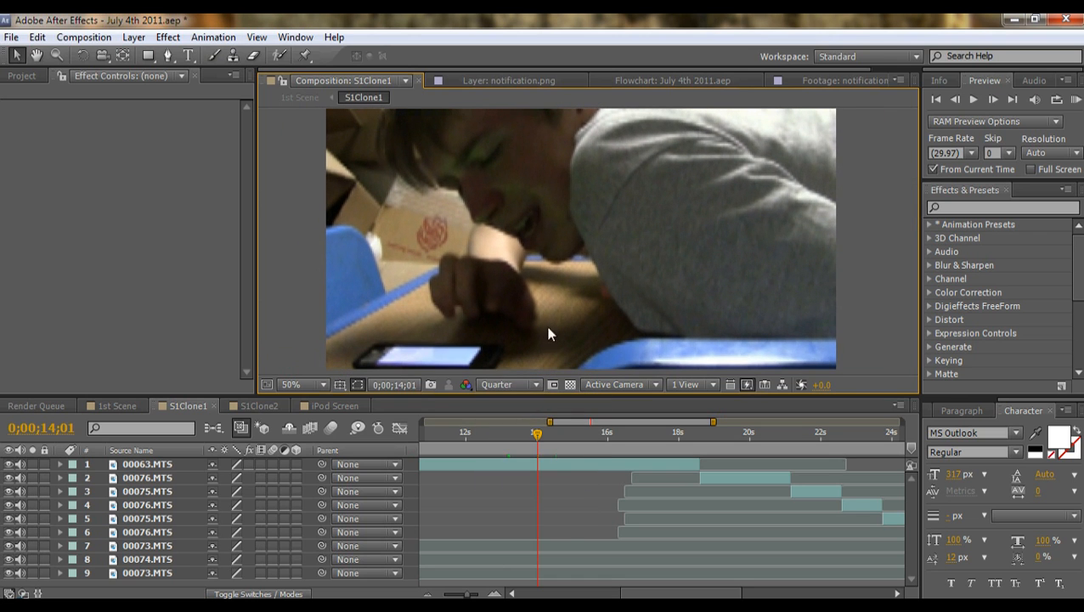
- Return to the iPod Screen composition and review the unlock slider's movement between 0;00;08;14 and 0;00;08;18
{"action": "left_click", "coordinate": [341, 406]}
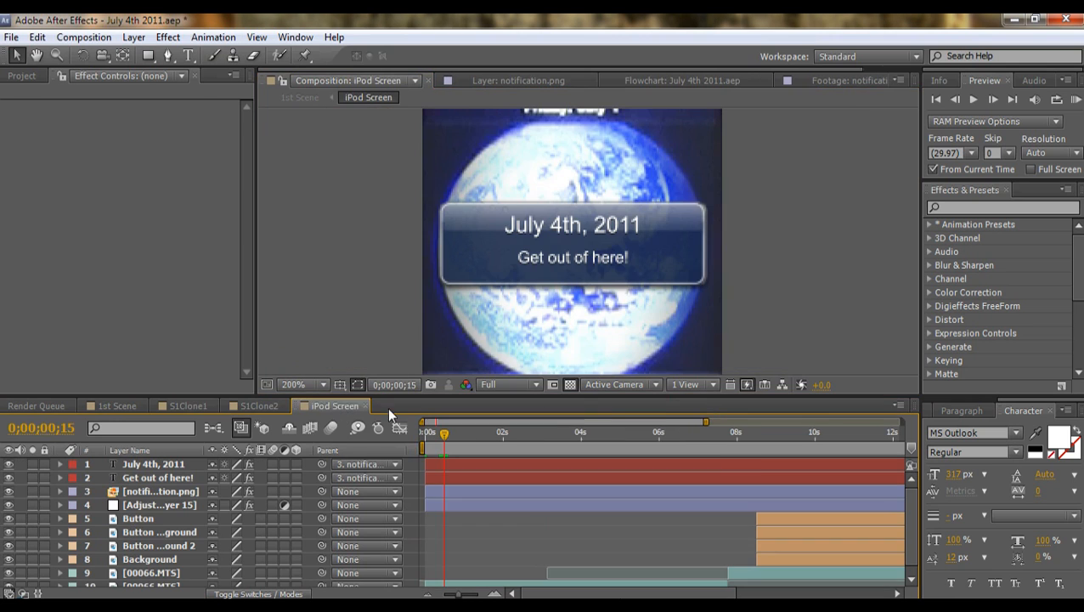
{"action": "left_click", "coordinate": [765, 435]}
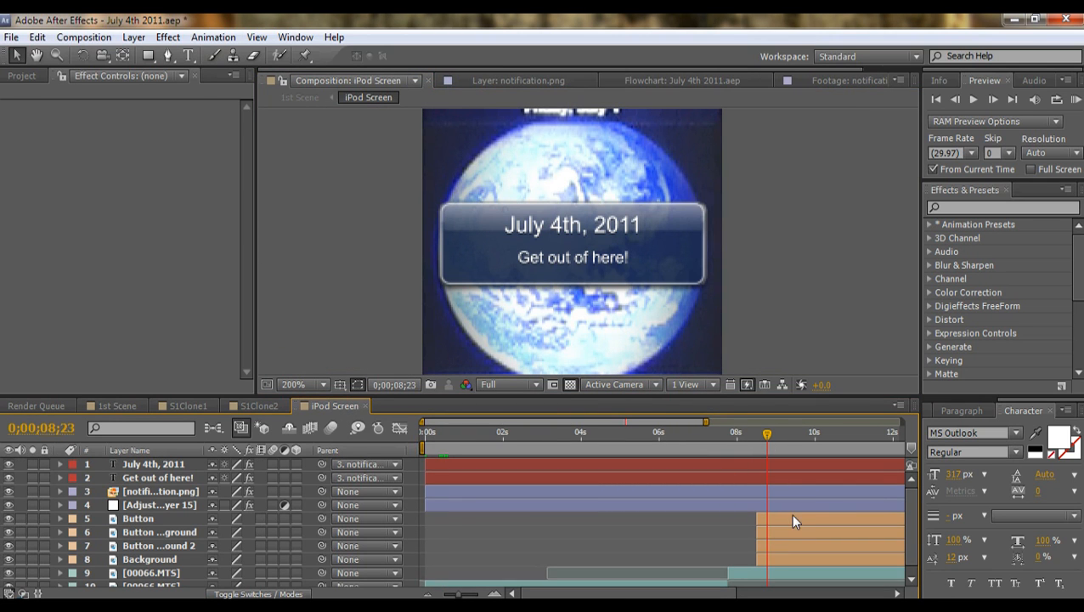
{"action": "left_click_drag", "start_coordinate": [723, 277], "coordinate": [722, 172]}
{"action": "left_click_drag", "start_coordinate": [767, 435], "coordinate": [756, 436]}
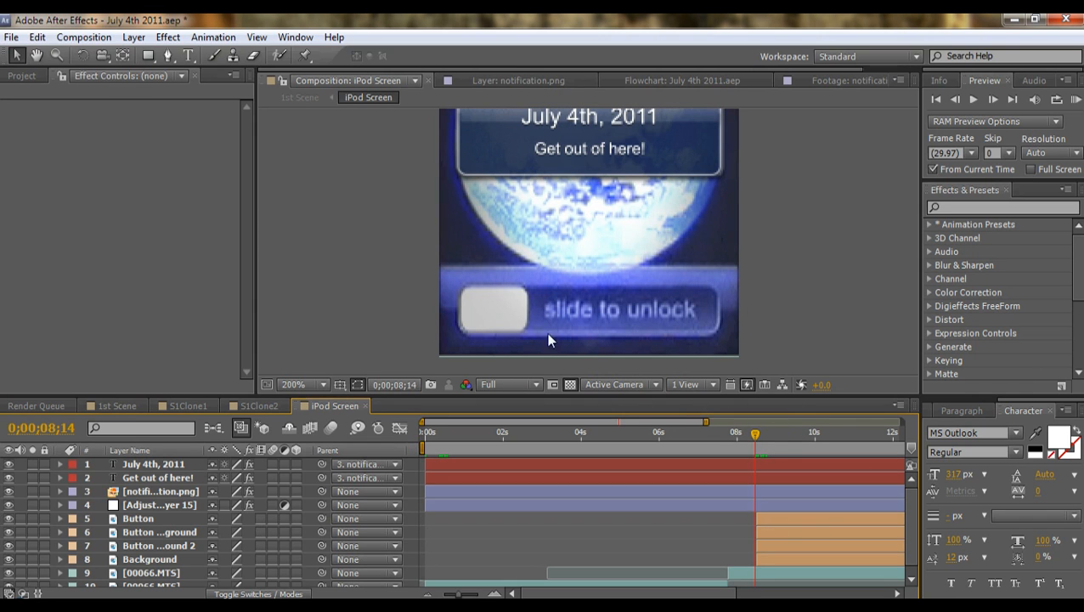
{"action": "left_click_drag", "start_coordinate": [755, 435], "coordinate": [762, 436]}
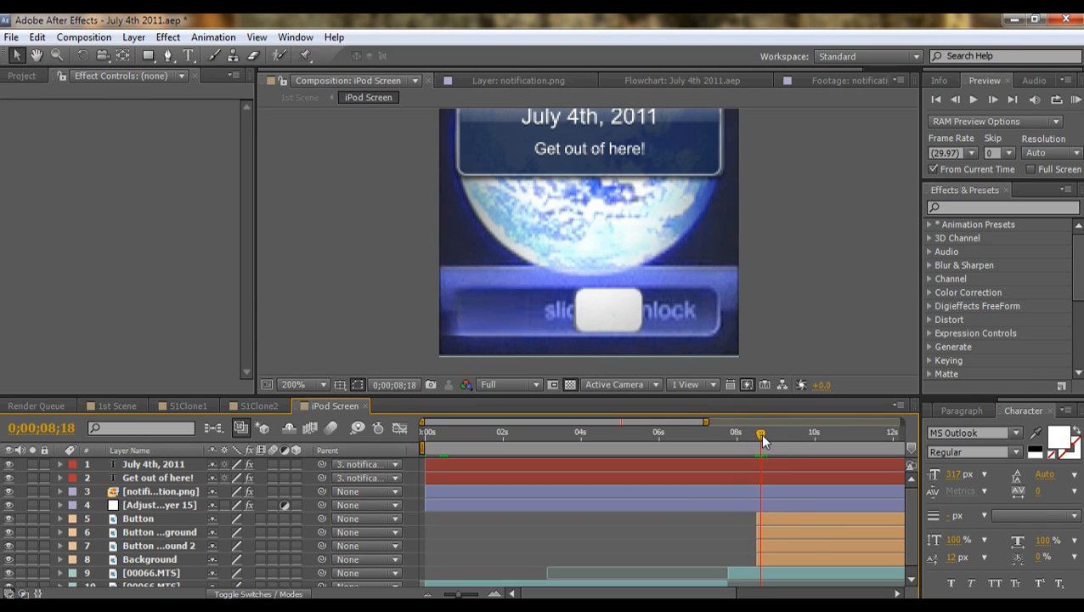
- Hide the four slider layers, and show Background and the two button background layers again one by one to inspect each
{"action": "left_click_drag", "start_coordinate": [9, 518], "coordinate": [14, 557]}
{"action": "left_click", "coordinate": [9, 559]}
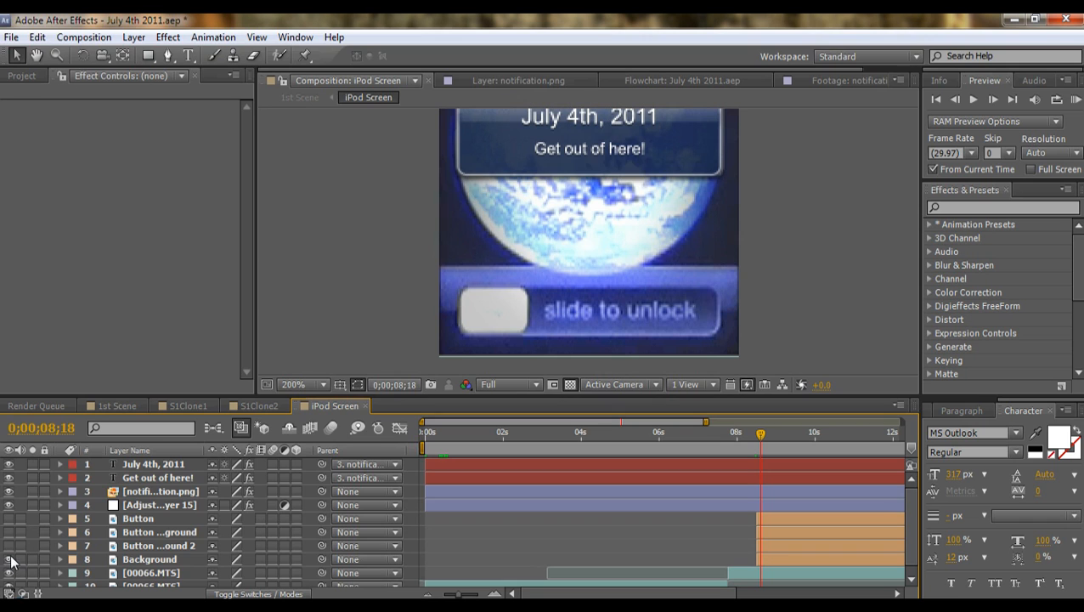
{"action": "mouse_move", "coordinate": [762, 438]}
{"action": "left_mouse_down"}
{"action": "mouse_move", "coordinate": [782, 432]}
{"action": "mouse_move", "coordinate": [758, 449]}
{"action": "mouse_move", "coordinate": [768, 434]}
{"action": "mouse_move", "coordinate": [787, 435]}
{"action": "mouse_move", "coordinate": [762, 442]}
{"action": "left_mouse_up"}
{"action": "left_click", "coordinate": [10, 546]}
{"action": "left_click", "coordinate": [9, 545]}
{"action": "left_click", "coordinate": [9, 546]}
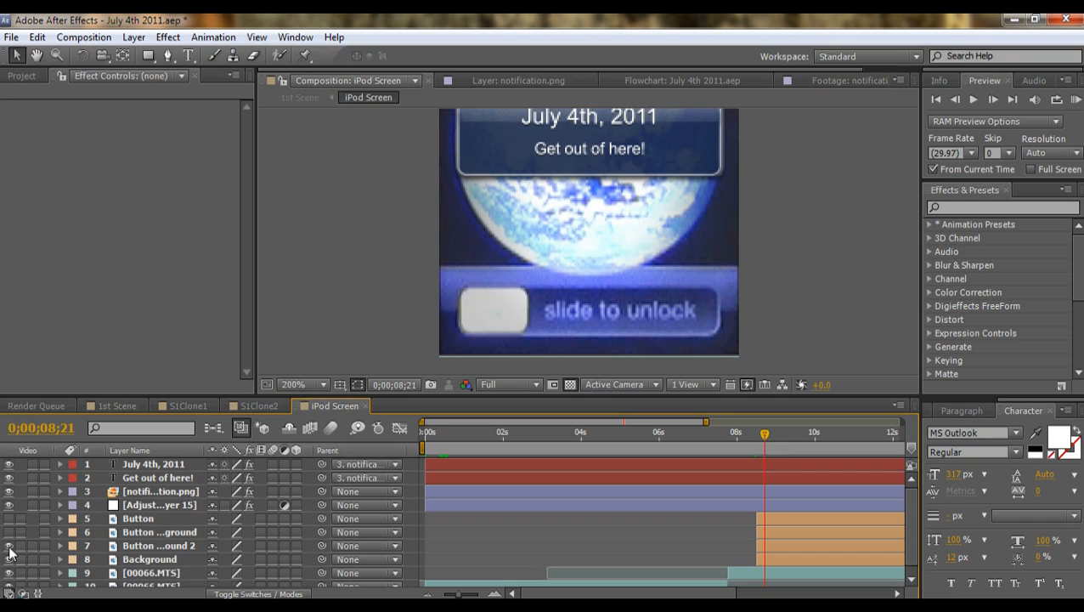
{"action": "left_click", "coordinate": [10, 533]}
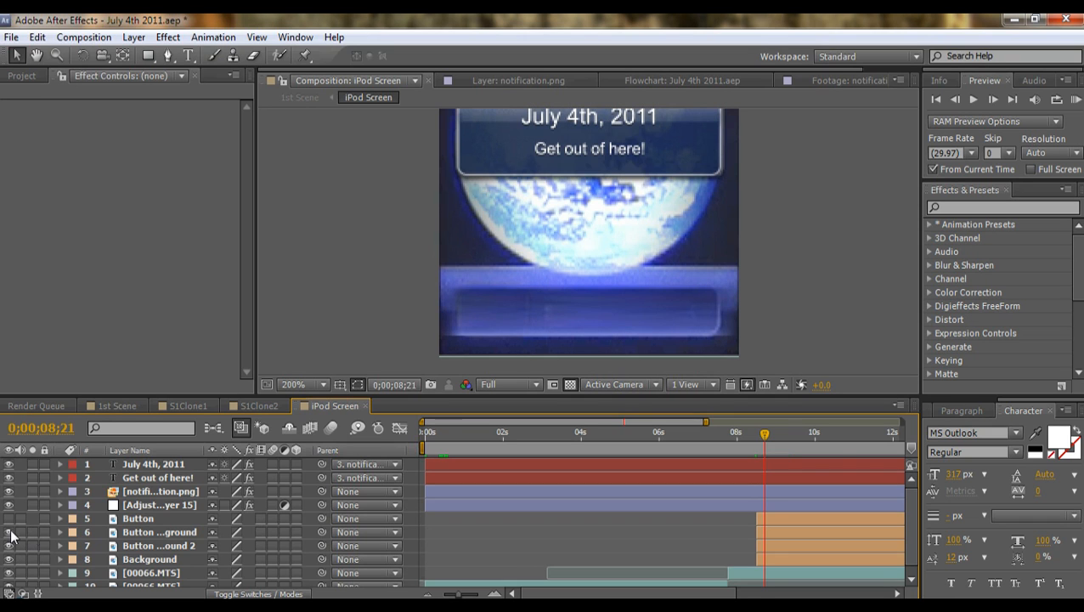
- Examine the edges of the empty slider bar up close at 400% at 0;00;08;26
{"action": "mouse_move", "coordinate": [768, 439]}
{"action": "left_mouse_down"}
{"action": "mouse_move", "coordinate": [756, 429]}
{"action": "mouse_move", "coordinate": [775, 440]}
{"action": "left_mouse_up"}
{"action": "scroll", "coordinate": [791, 341], "scroll_direction": "up", "scroll_amount": 1}
{"action": "left_click_drag", "start_coordinate": [740, 318], "coordinate": [503, 204]}
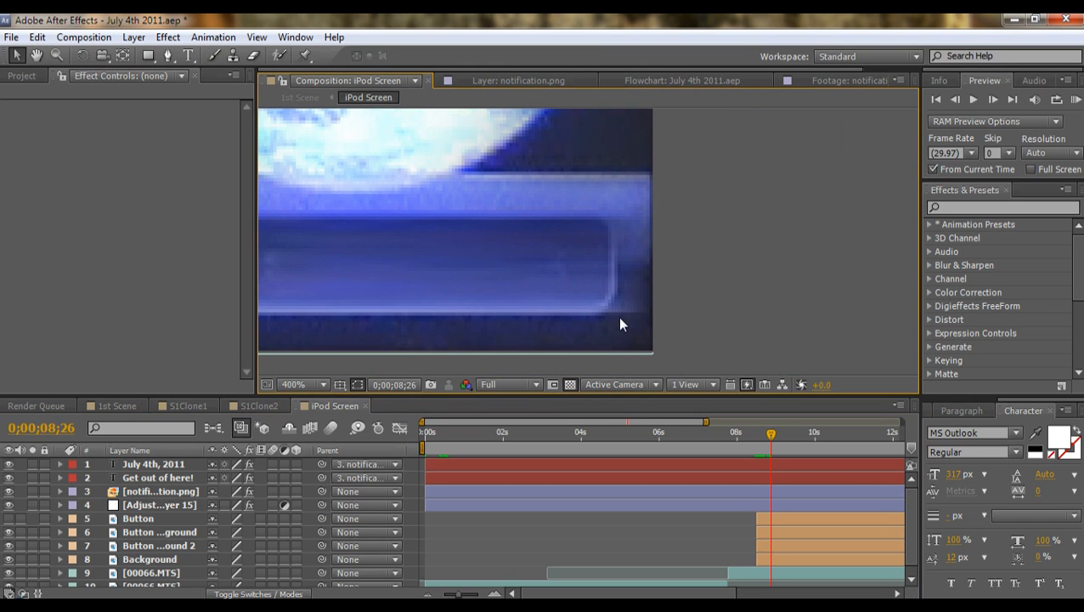
{"action": "scroll", "coordinate": [565, 308], "scroll_direction": "down", "scroll_amount": 2}
{"action": "left_click_drag", "start_coordinate": [565, 308], "coordinate": [617, 337]}
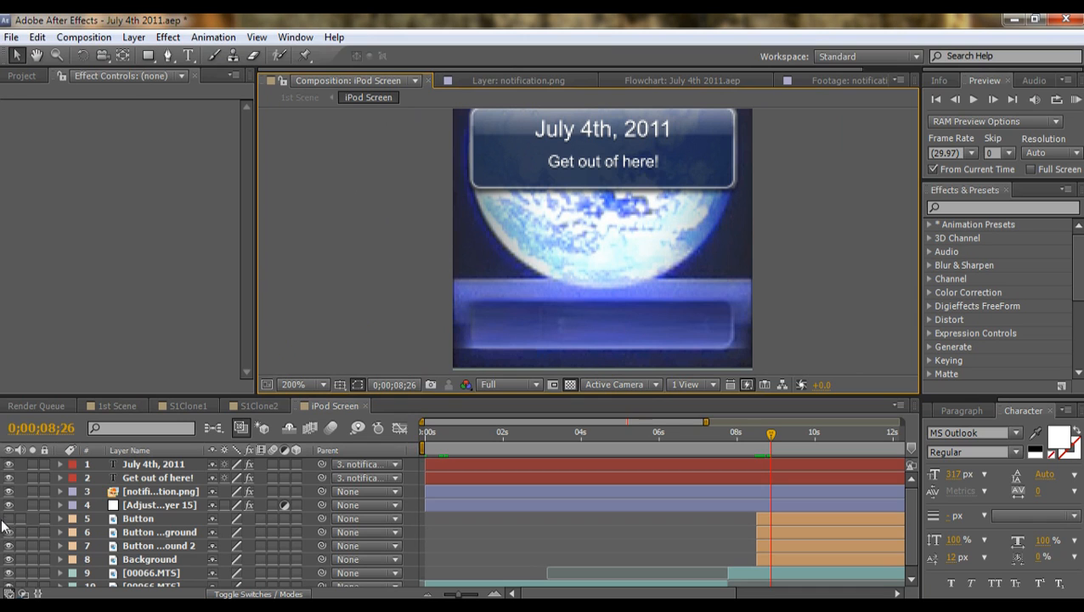
- Expand the Button layer's properties at 0;00;08;16, try moving the button up out of the slider, and undo the move
{"action": "left_click_drag", "start_coordinate": [774, 446], "coordinate": [759, 438]}
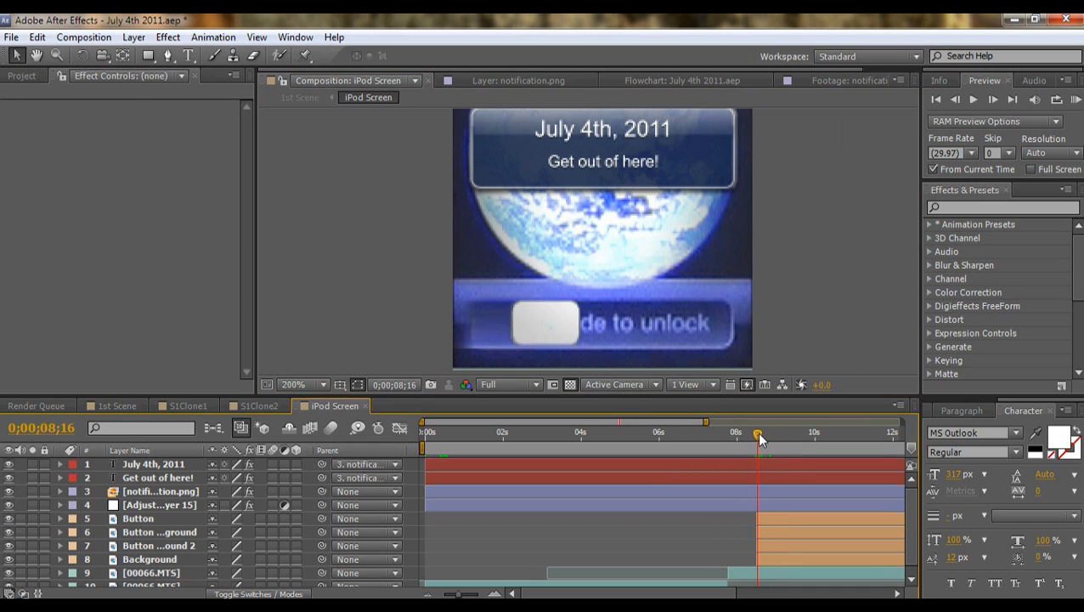
{"action": "left_click", "coordinate": [775, 518]}
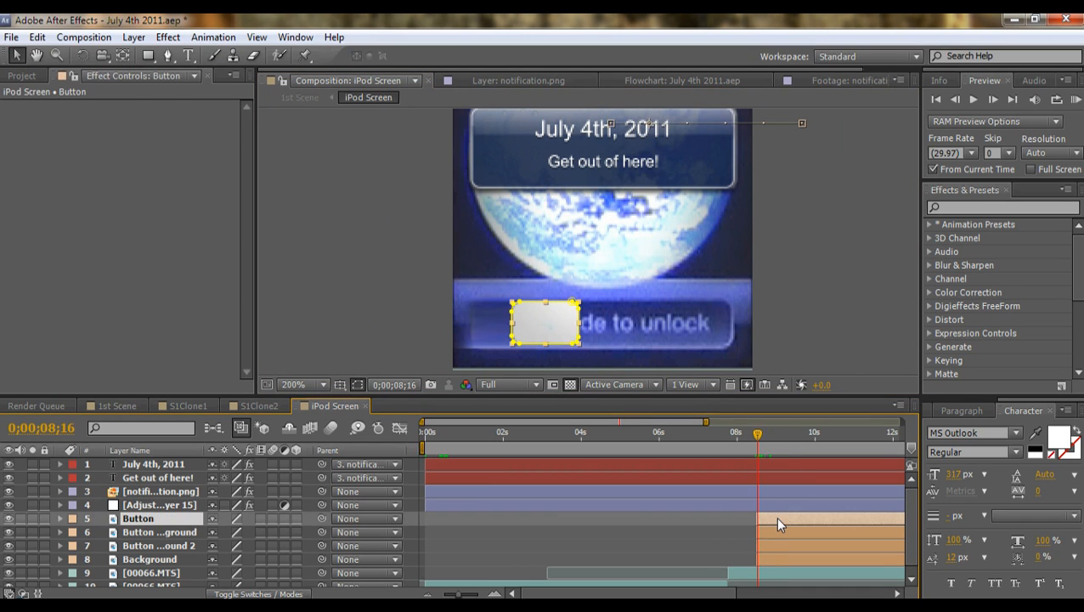
{"action": "left_click", "coordinate": [60, 518]}
{"action": "left_click_drag", "start_coordinate": [561, 323], "coordinate": [510, 215]}
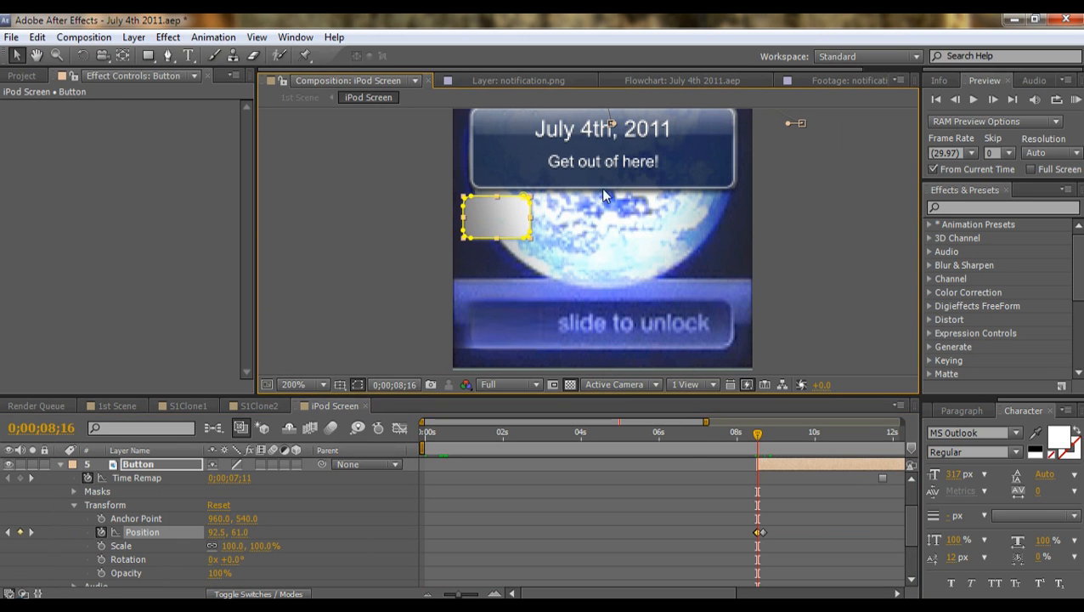
{"action": "key", "text": "ctrl+z"}
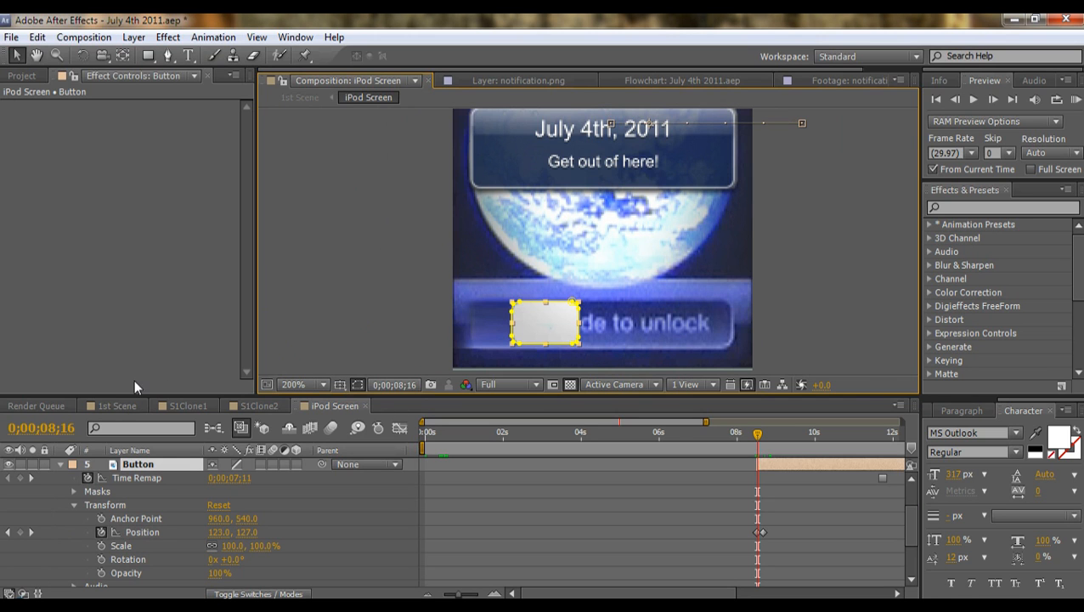
- Return to the 1st Scene composition, move to 0;00;20;00, and display the Levels settings of Adjustment Layer 6
{"action": "left_click", "coordinate": [133, 407]}
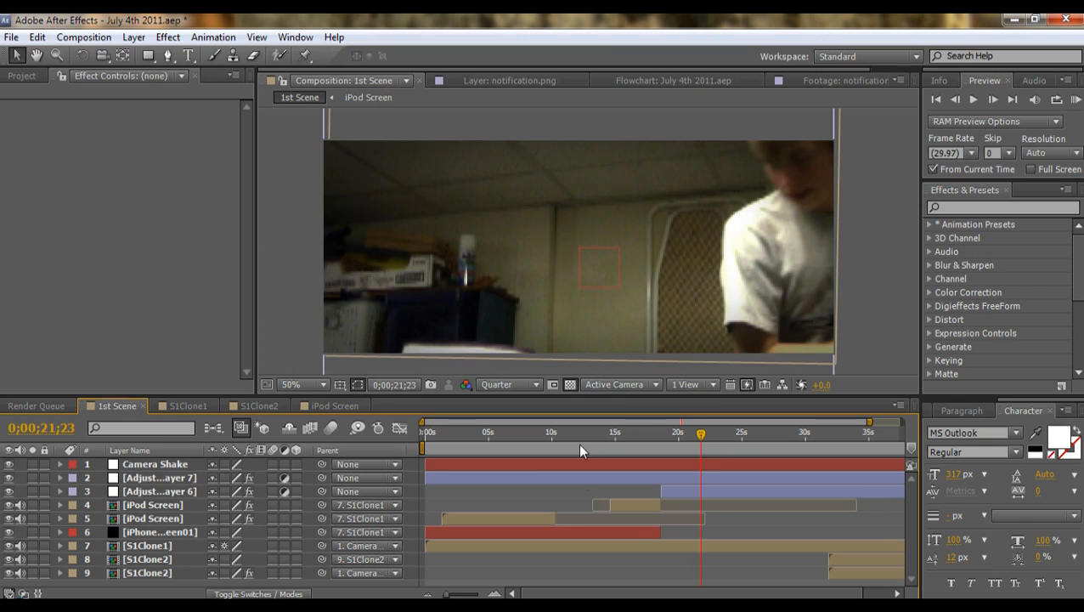
{"action": "left_click", "coordinate": [666, 443]}
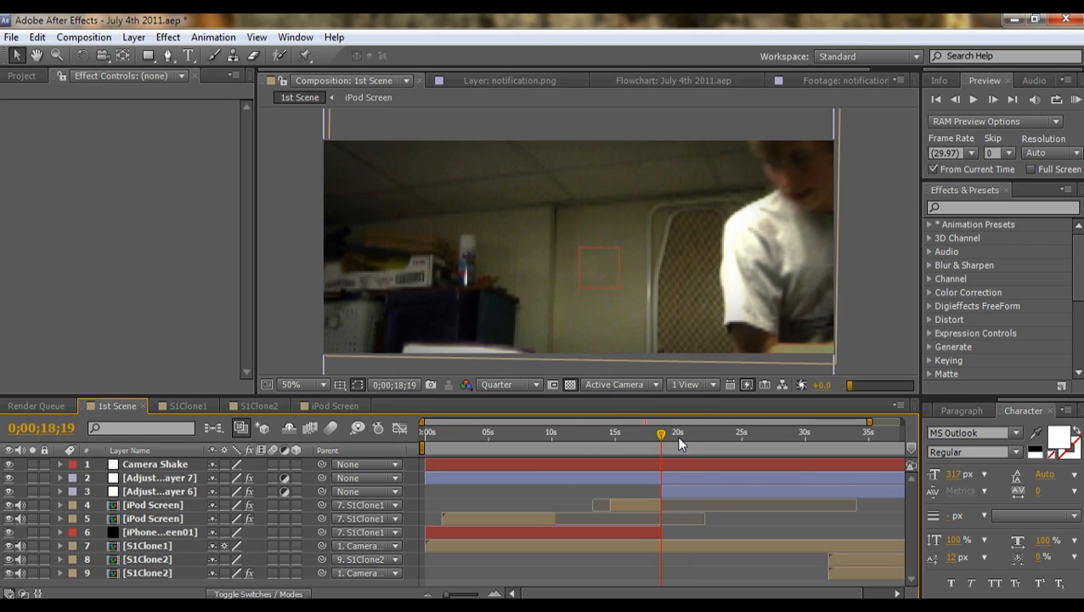
{"action": "left_click", "coordinate": [676, 434]}
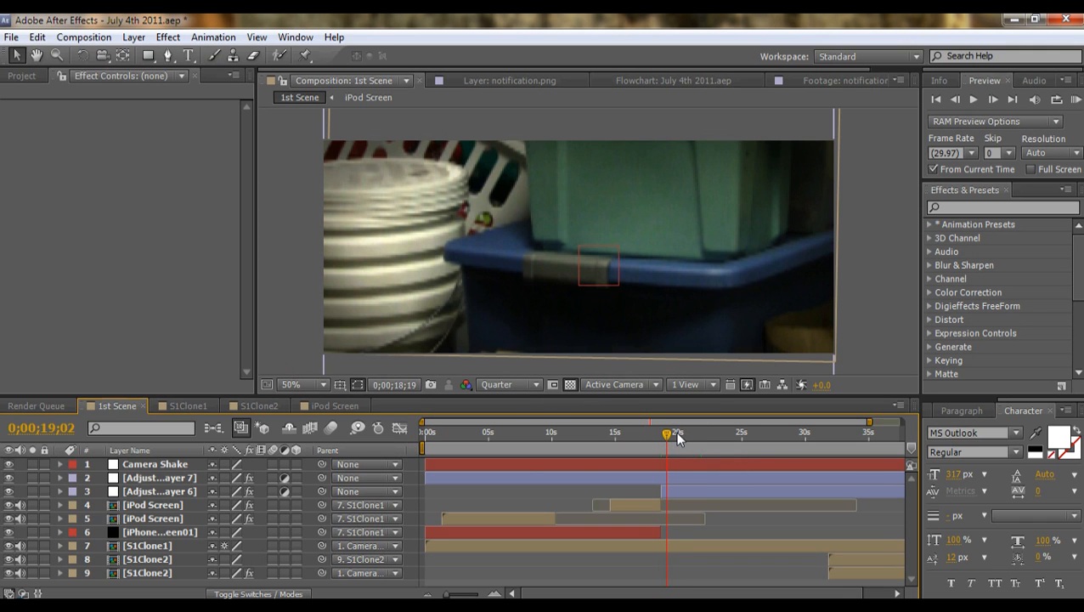
{"action": "left_click", "coordinate": [526, 466]}
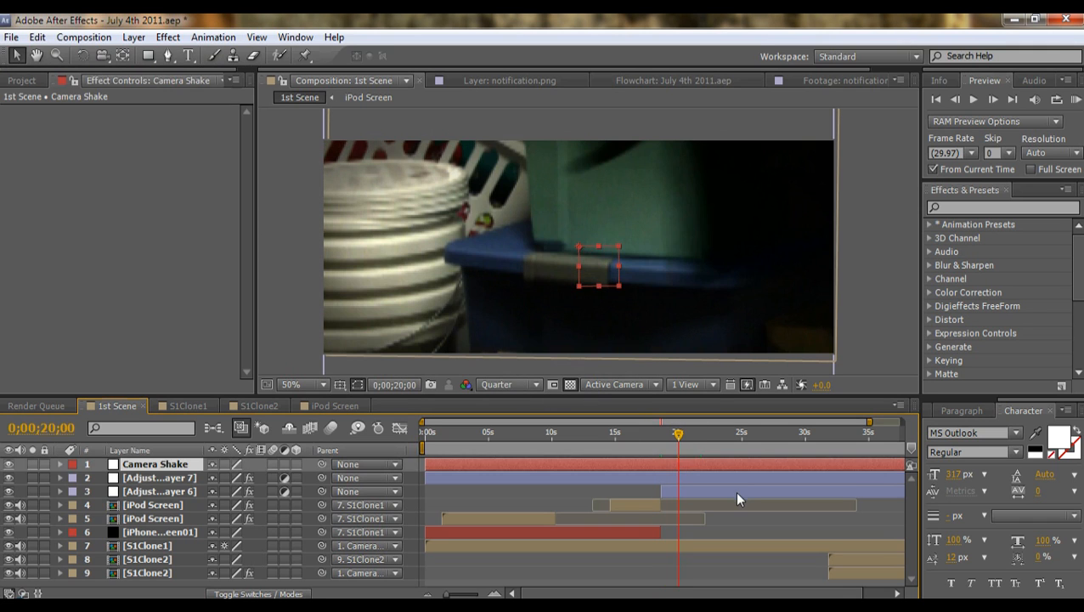
{"action": "left_click", "coordinate": [729, 492]}
- Hide Adjustment Layer 7 and toggle Adjustment Layer 6 off and on to compare the grading at 0;00;20;00
{"action": "left_click", "coordinate": [9, 491]}
{"action": "left_click", "coordinate": [9, 492]}
{"action": "left_click", "coordinate": [10, 492]}
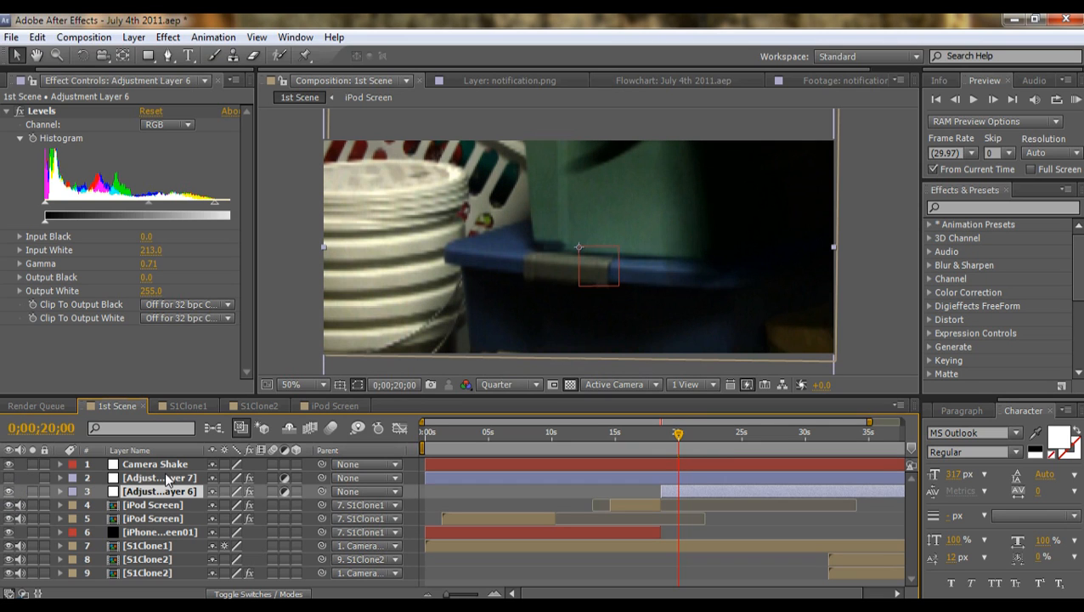
{"action": "left_click", "coordinate": [9, 491]}
{"action": "left_click", "coordinate": [9, 491]}
- Move to 0;00;22;14 and compare the shot with and without Adjustment Layer 6, leaving the layer hidden
{"action": "left_click_drag", "start_coordinate": [677, 436], "coordinate": [714, 449]}
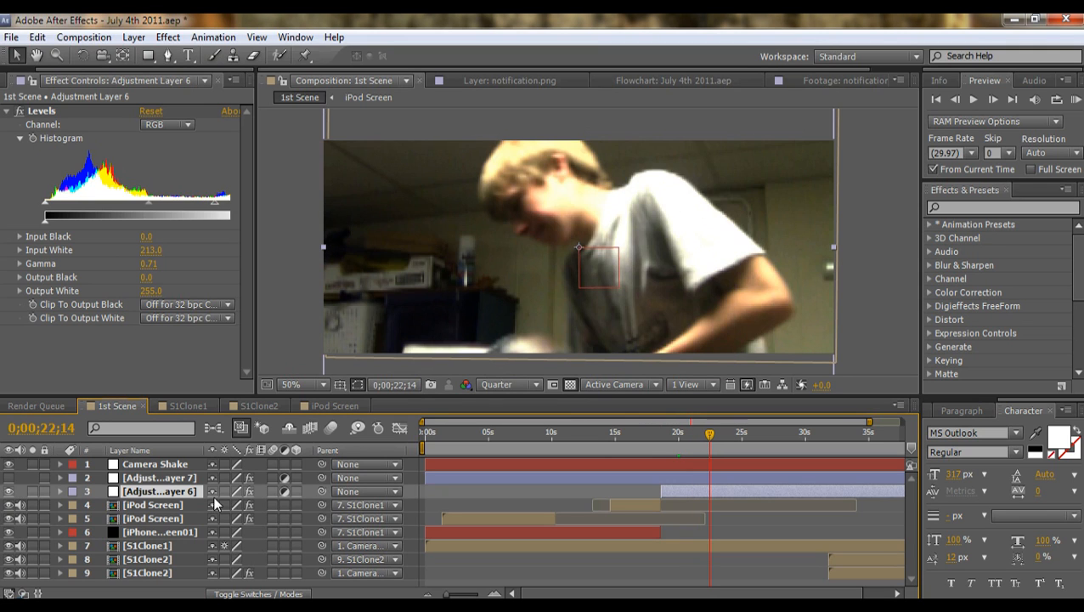
{"action": "left_click", "coordinate": [11, 489]}
{"action": "left_click", "coordinate": [10, 489]}
{"action": "left_click", "coordinate": [11, 491]}
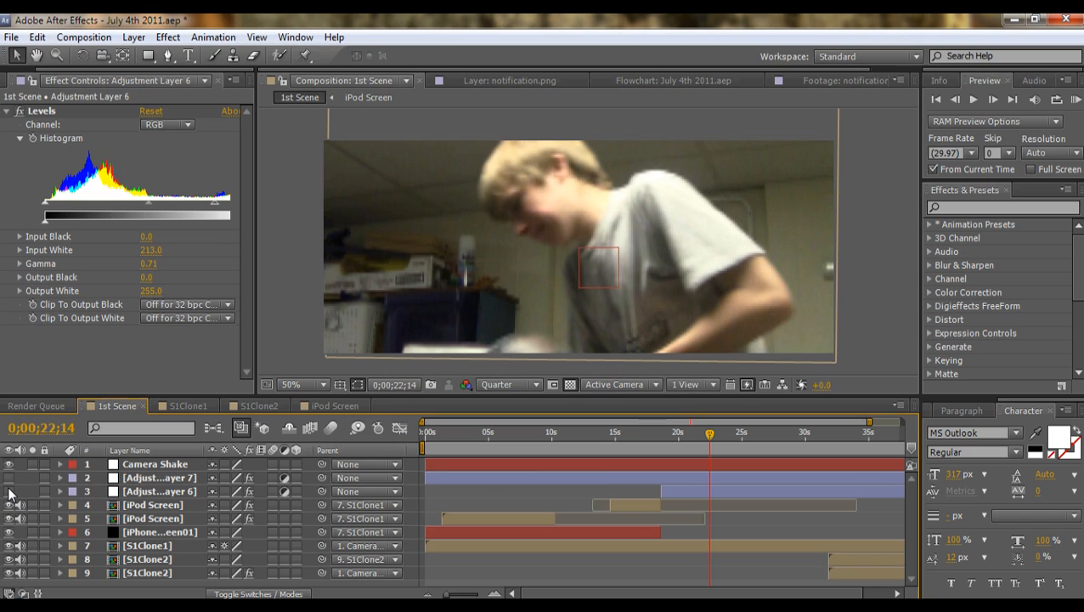
- Make Adjustment Layer 6 visible again and move through the shot to 0;00;32;08
{"action": "left_click", "coordinate": [10, 491]}
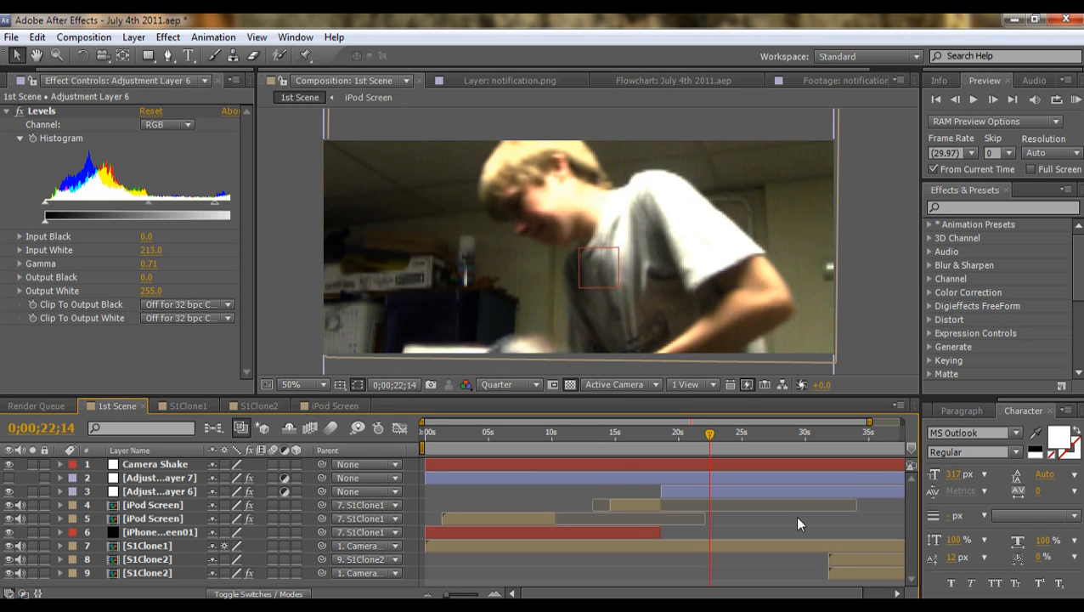
{"action": "left_click_drag", "start_coordinate": [710, 434], "coordinate": [741, 438]}
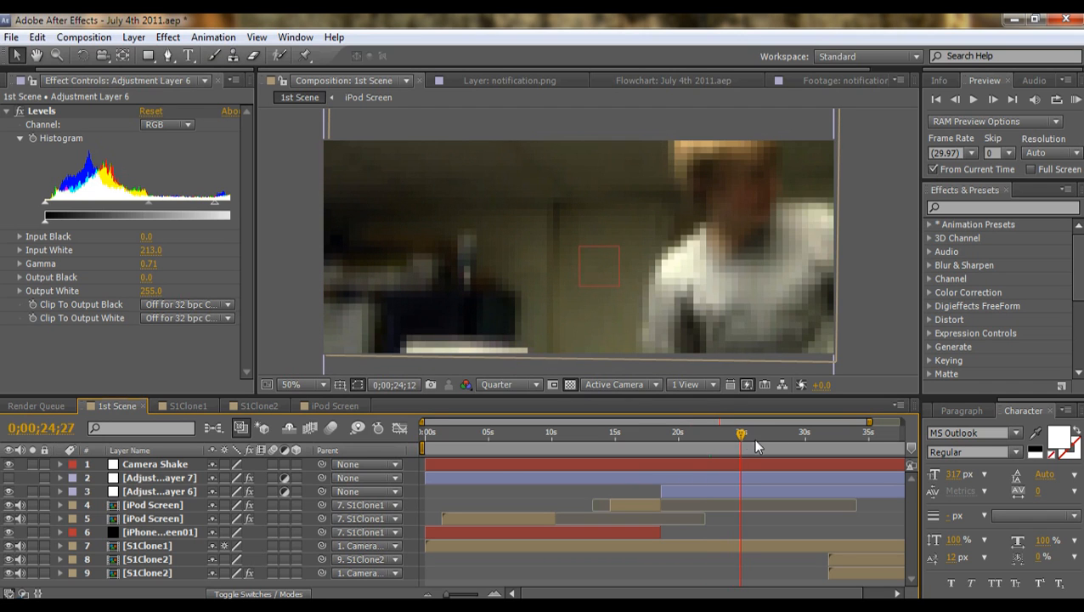
{"action": "left_click", "coordinate": [833, 451]}
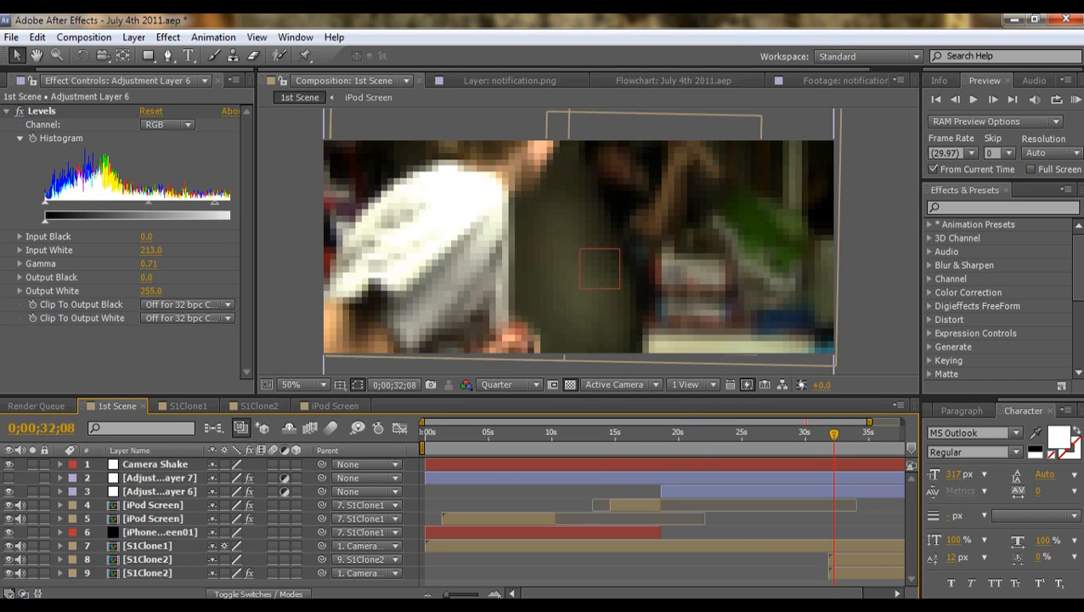
- Step frame by frame to 0;00;31;25, where the S1Clone2 layers start, and select the S1Clone1 layer to display its mask
{"action": "left_click", "coordinate": [496, 592]}
{"action": "left_click", "coordinate": [496, 593]}
{"action": "left_click", "coordinate": [495, 592]}
{"action": "left_click", "coordinate": [782, 442]}
{"action": "key", "text": "Page_Down"}
{"action": "key", "text": "Page_Down"}
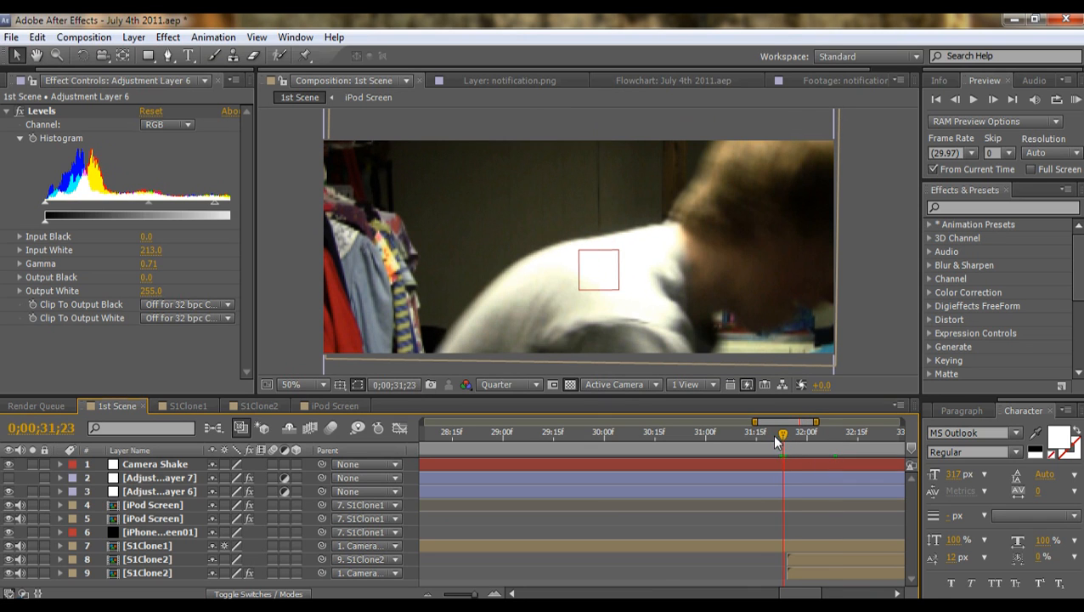
{"action": "key", "text": "Page_Down"}
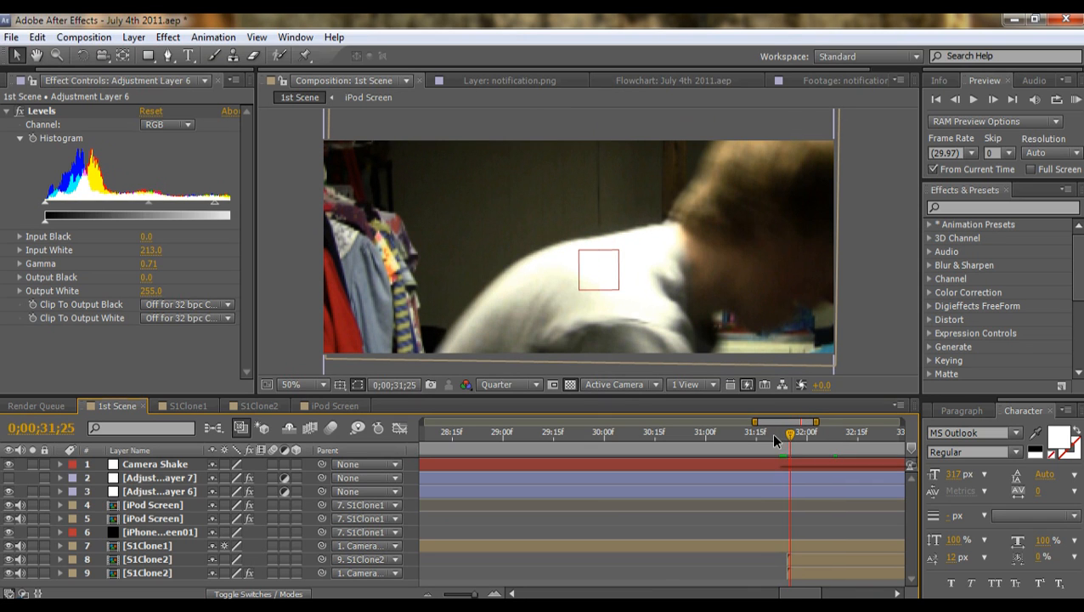
{"action": "left_click", "coordinate": [813, 546]}
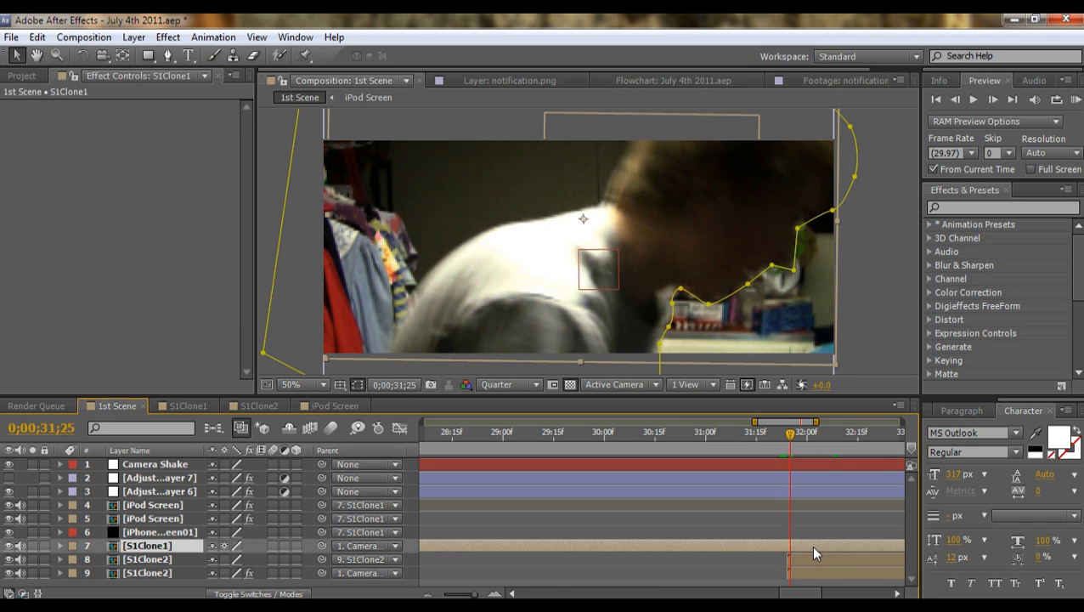
- Try moving a mask point of S1Clone1 up at 0;00;31;25 and undo the move
{"action": "key", "text": "Page_Up"}
{"action": "key", "text": "Page_Down"}
{"action": "left_click_drag", "start_coordinate": [792, 271], "coordinate": [774, 199]}
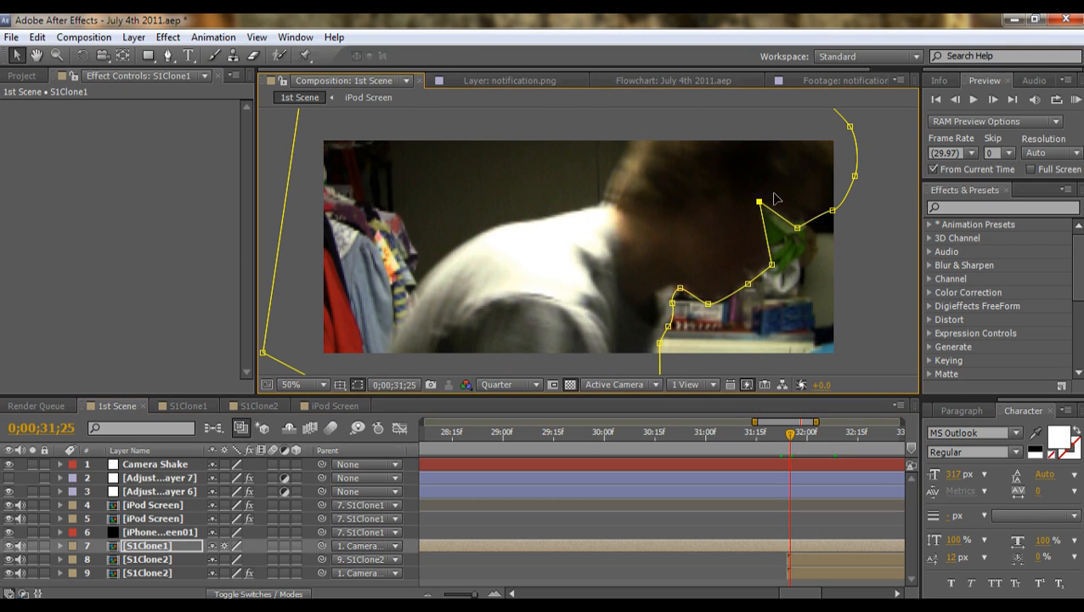
{"action": "key", "text": "ctrl+z"}
- Follow the S1Clone1 mask frame by frame to 0;00;32;00, try moving one mask point there, and undo the move
{"action": "key", "text": "Page_Down"}
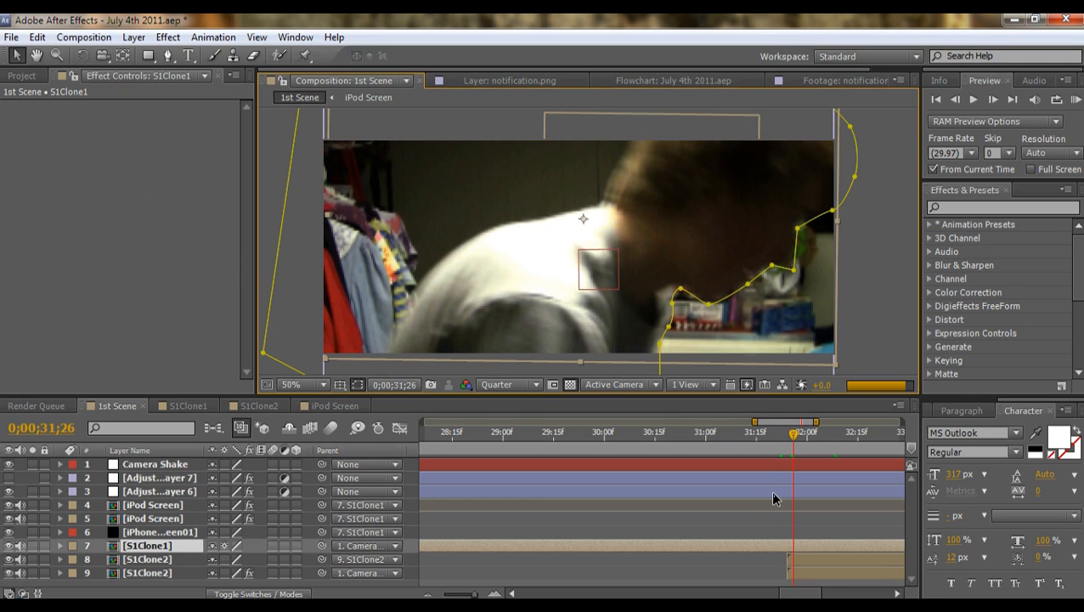
{"action": "key", "text": "Page_Down"}
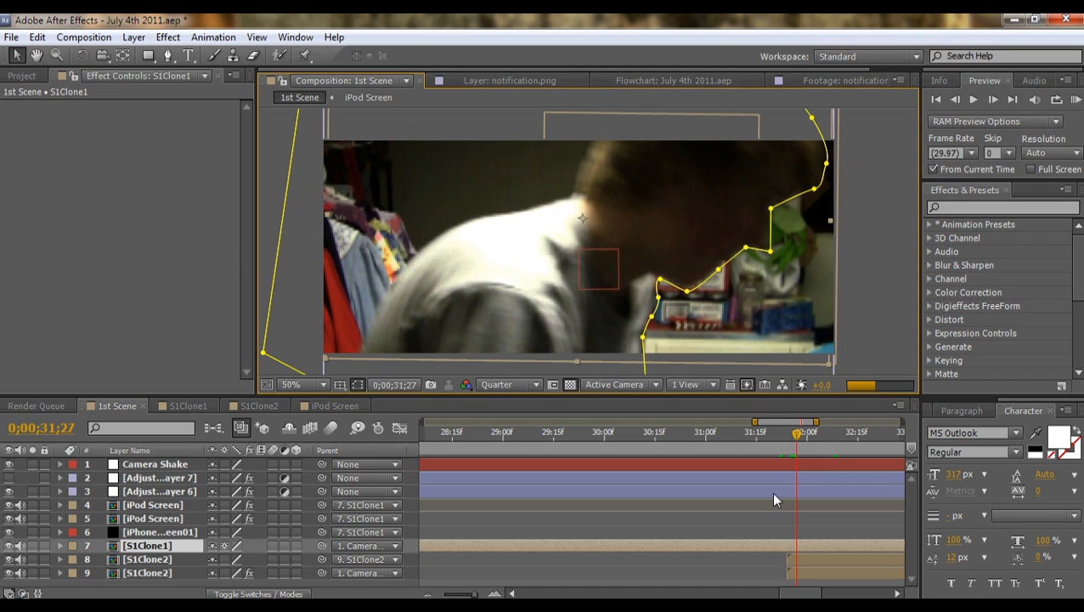
{"action": "key", "text": "Page_Down"}
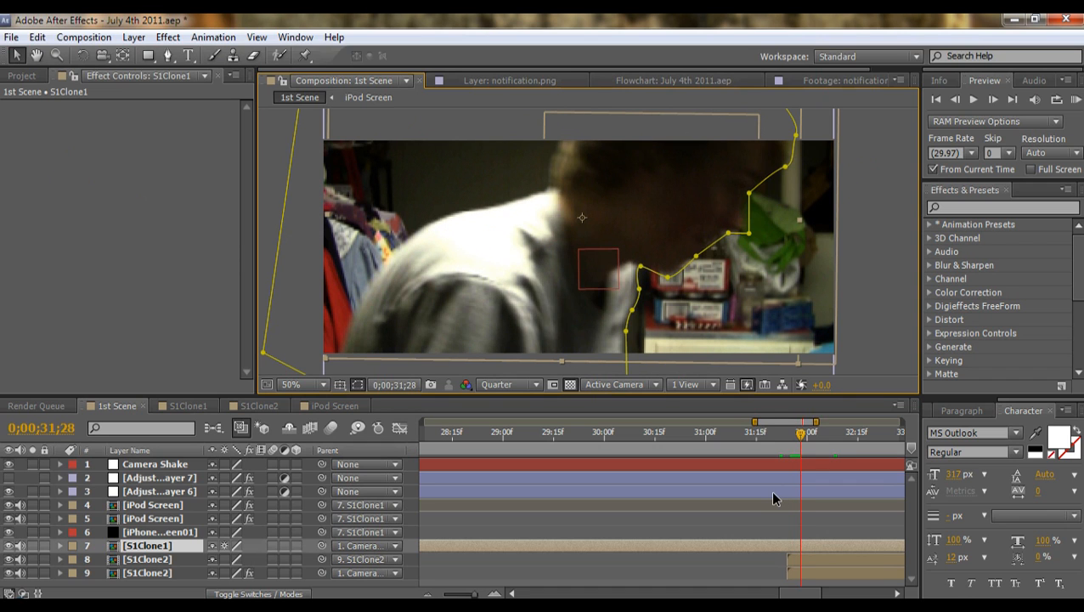
{"action": "key", "text": "Page_Down"}
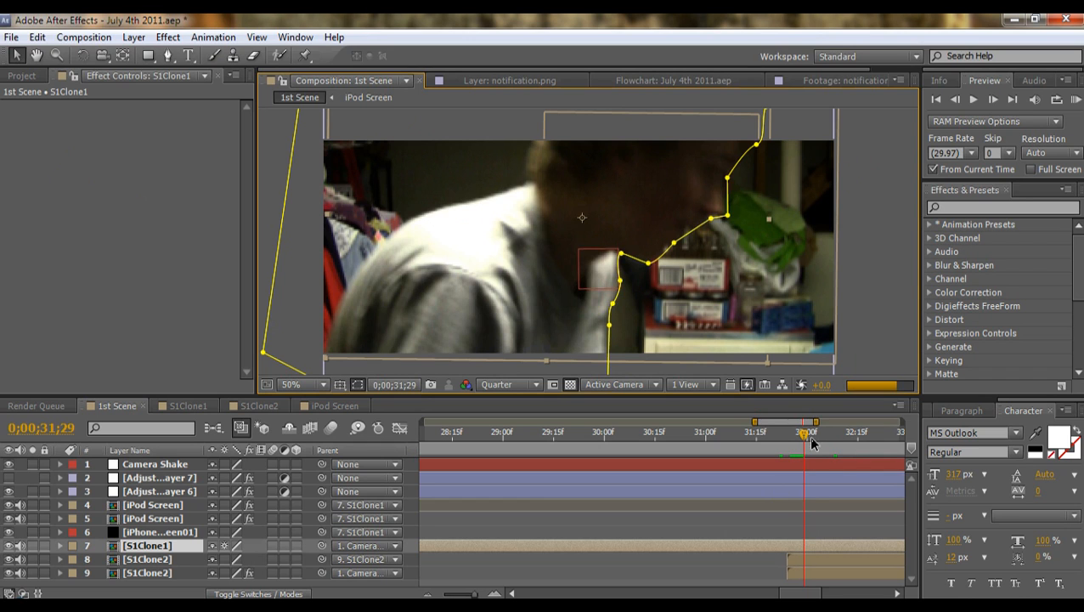
{"action": "key", "text": "Page_Down"}
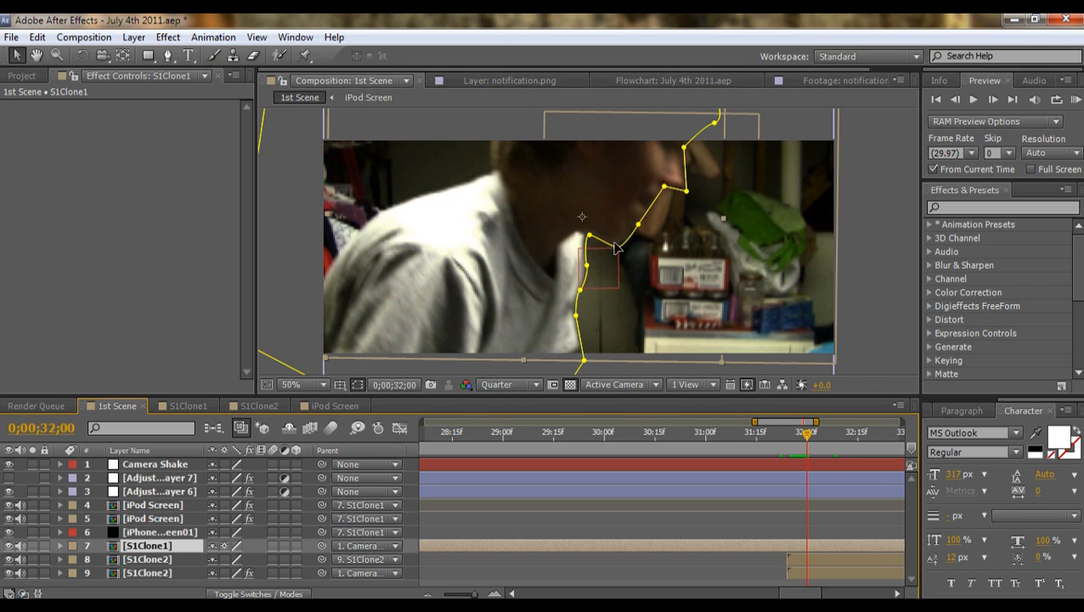
{"action": "left_click_drag", "start_coordinate": [617, 247], "coordinate": [680, 231]}
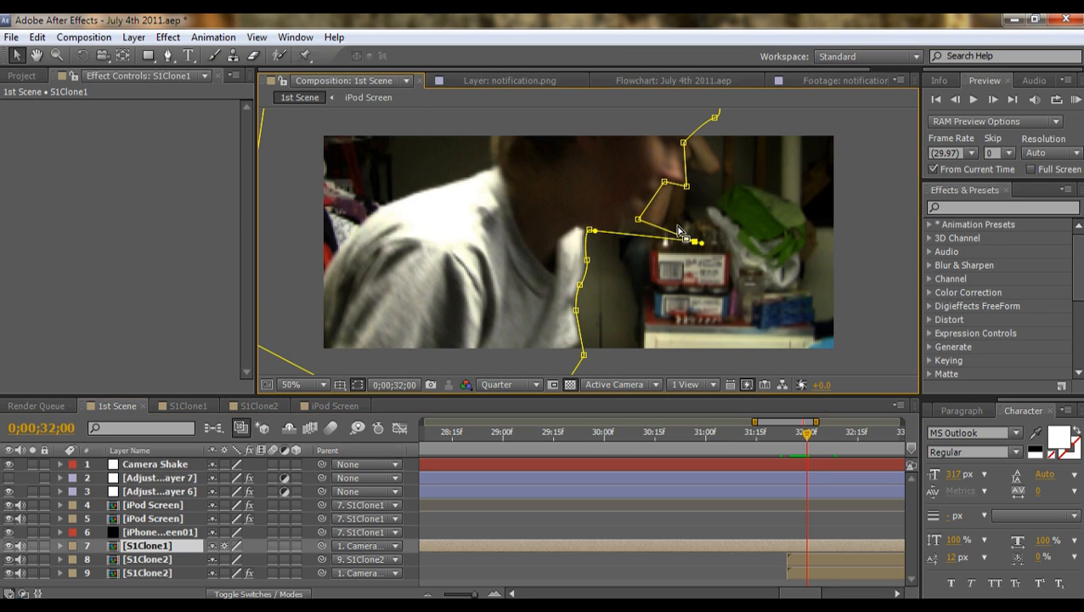
{"action": "key", "text": "ctrl+z"}
- Move past 0;00;33;24 to 0;00;39;03 to examine the S1Clone1 mask between the two clones
{"action": "left_click_drag", "start_coordinate": [836, 527], "coordinate": [500, 520]}
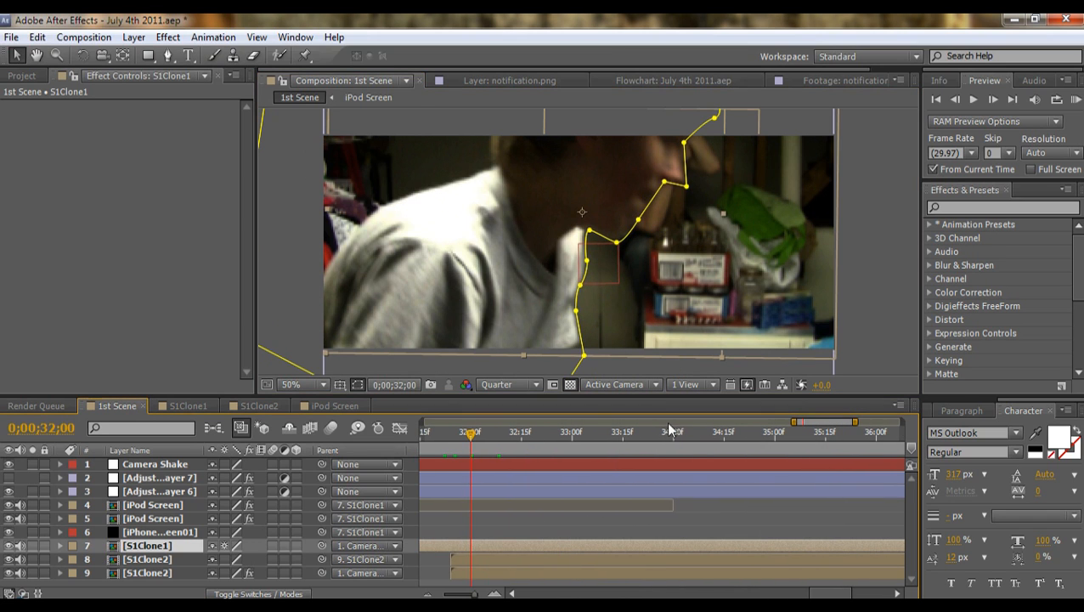
{"action": "left_click", "coordinate": [652, 431]}
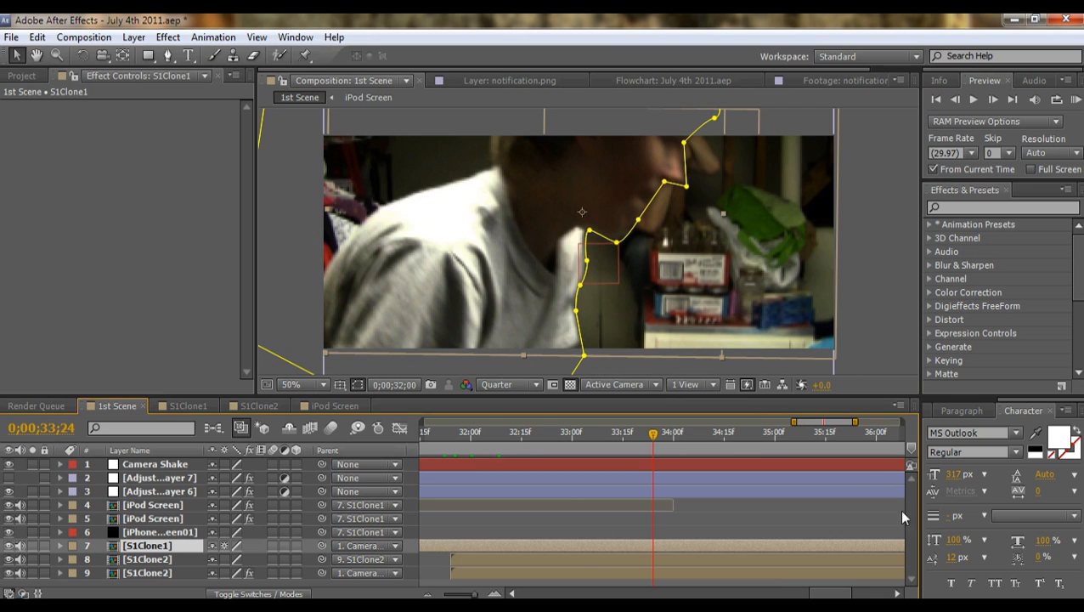
{"action": "left_click_drag", "start_coordinate": [781, 534], "coordinate": [396, 551]}
{"action": "left_click", "coordinate": [804, 434]}
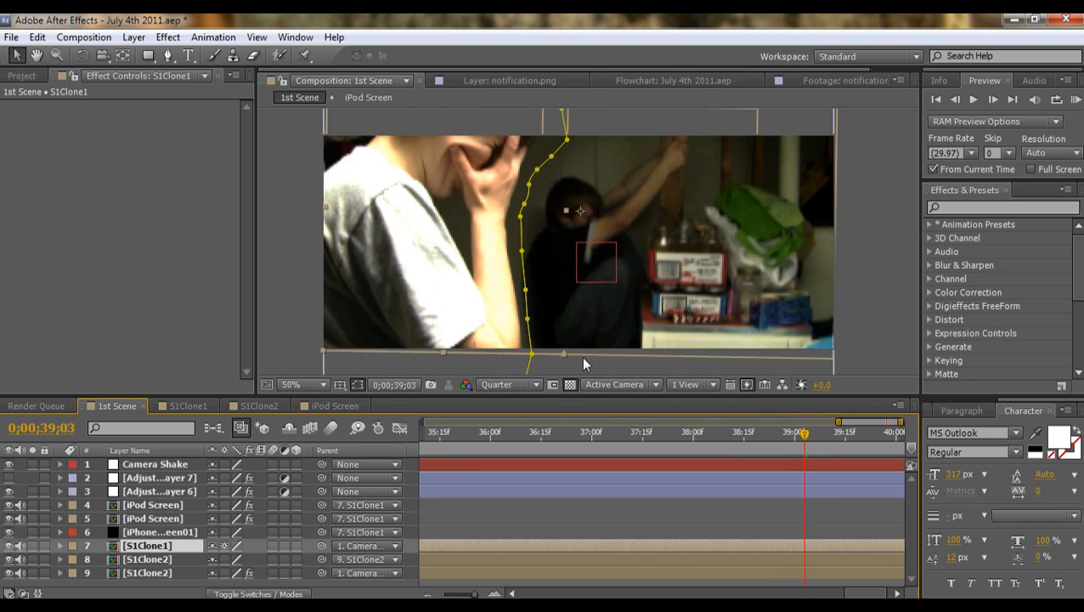
- Deselect S1Clone1 and examine the arm's edge at 100% magnification and Full resolution from 0;00;39;03 to 0;00;39;25
{"action": "left_click", "coordinate": [863, 293]}
{"action": "scroll", "coordinate": [498, 321], "scroll_direction": "up", "scroll_amount": 1}
{"action": "left_click_drag", "start_coordinate": [500, 322], "coordinate": [632, 171]}
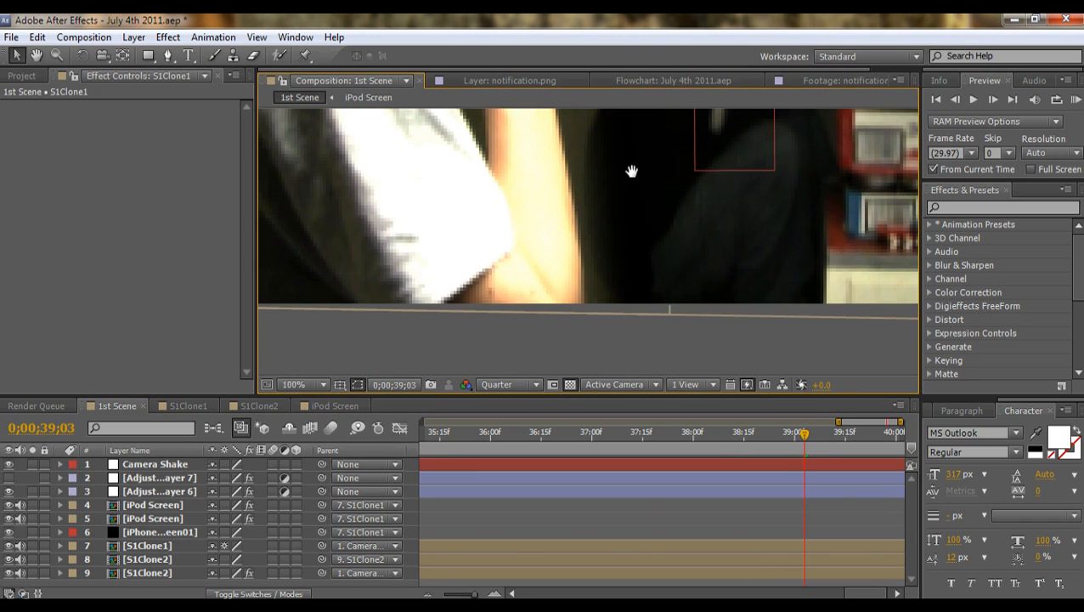
{"action": "left_click", "coordinate": [520, 383]}
{"action": "left_click", "coordinate": [517, 426]}
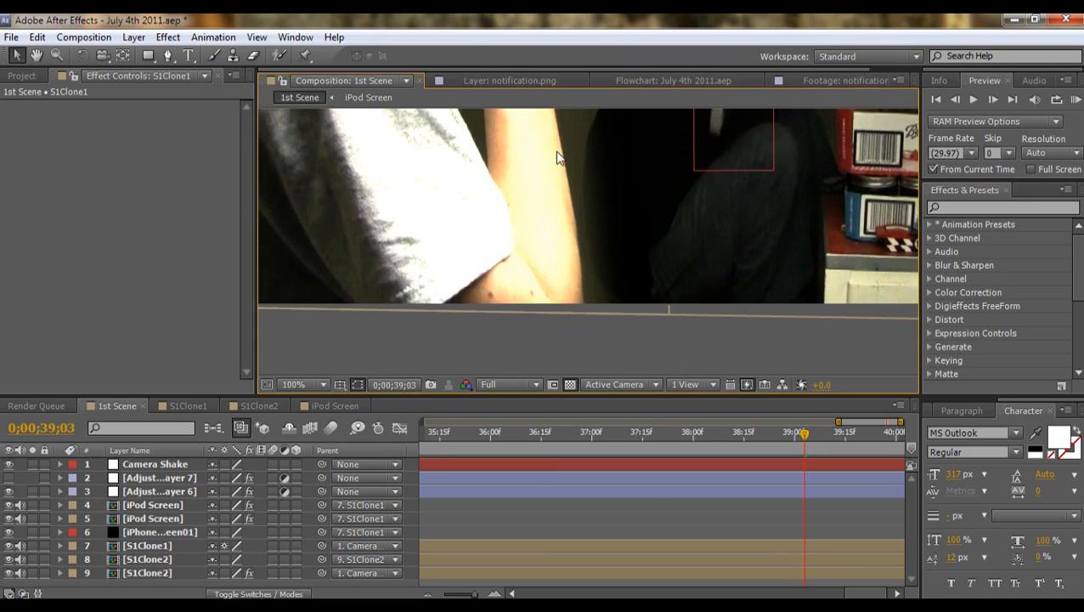
{"action": "left_click", "coordinate": [834, 434]}
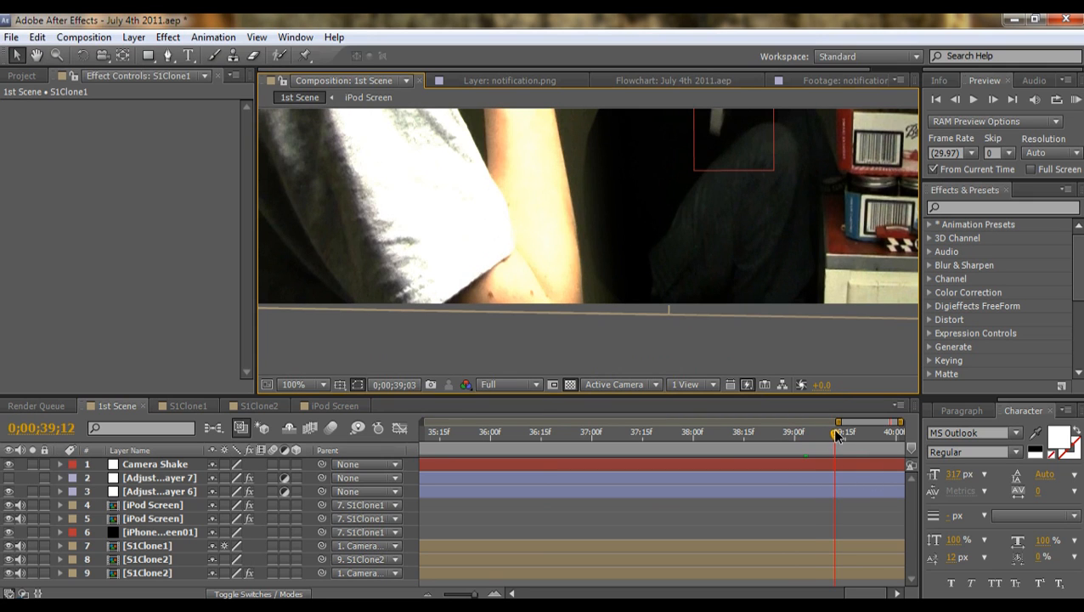
{"action": "left_click", "coordinate": [879, 434]}
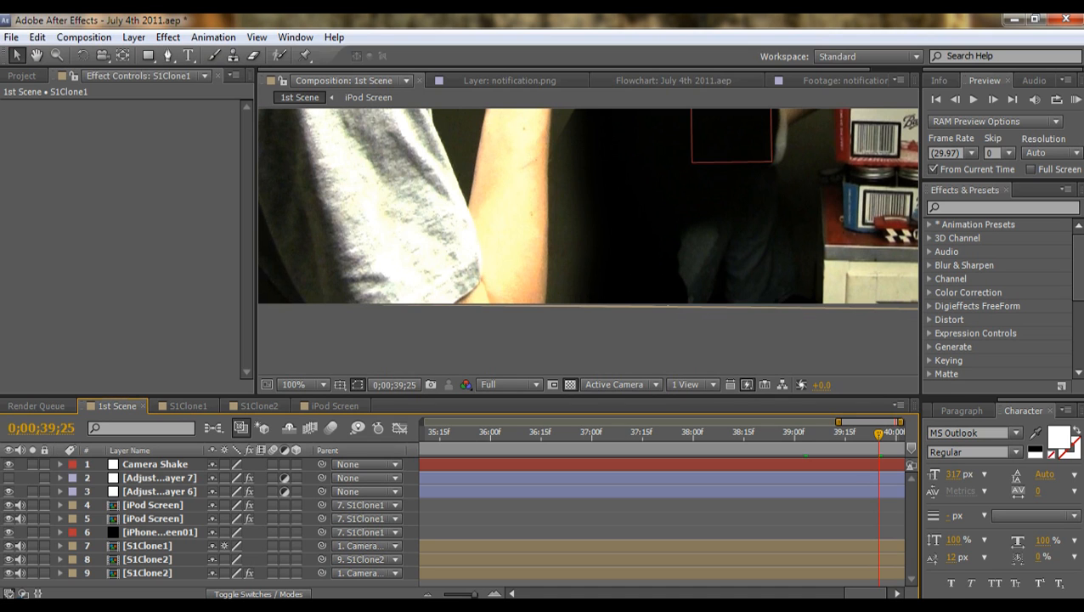
{"action": "scroll", "coordinate": [642, 283], "scroll_direction": "down", "scroll_amount": 2}
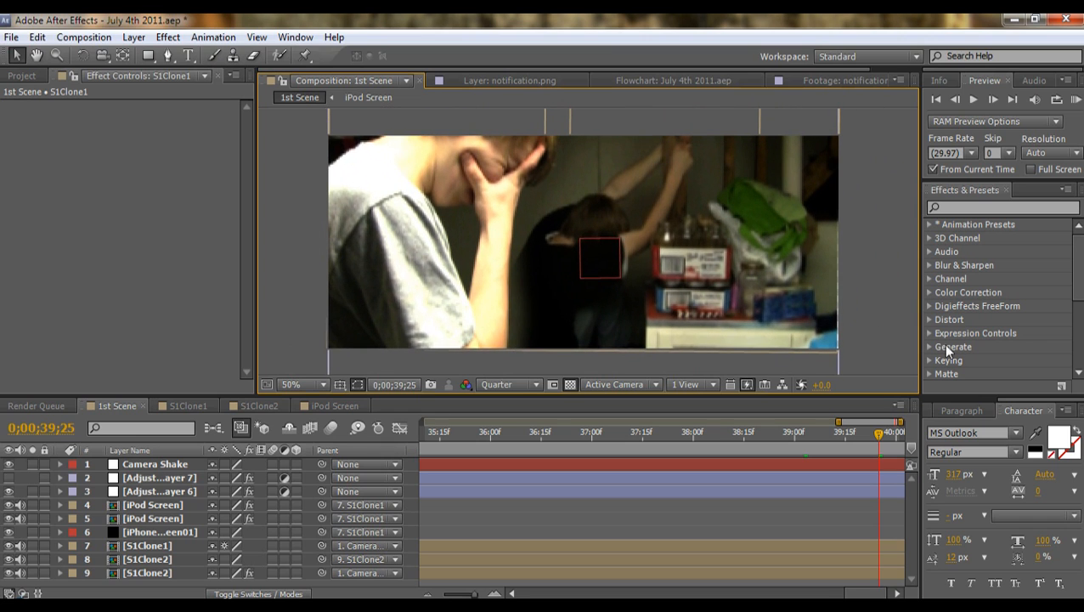
- Compare the composited clones at 0;00;39;24 and 0;00;39;04, and move back to 0;00;38;05
{"action": "left_click_drag", "start_coordinate": [880, 434], "coordinate": [872, 435]}
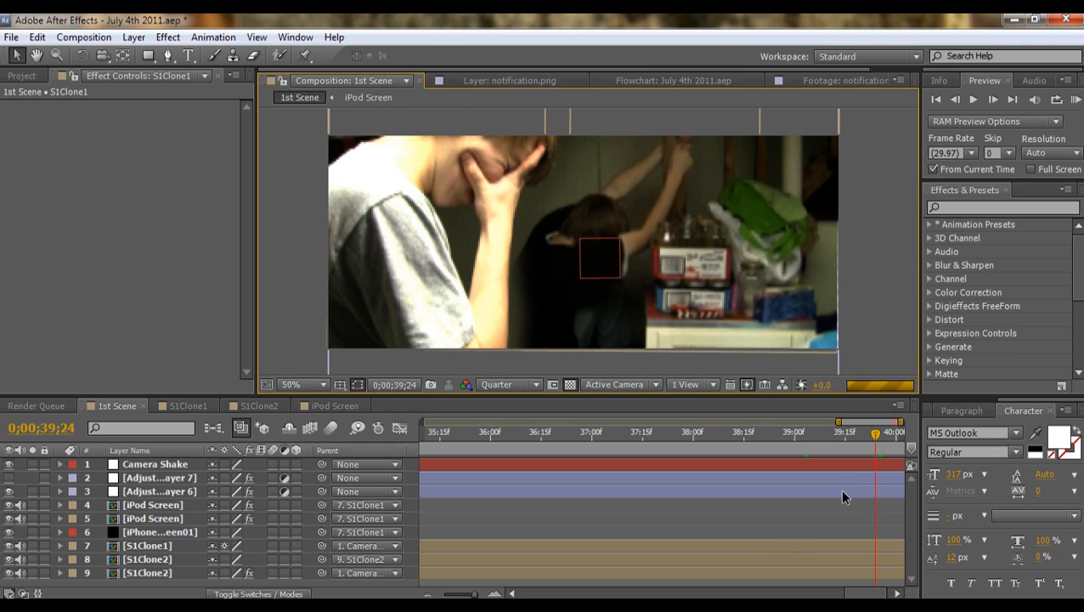
{"action": "left_click", "coordinate": [806, 435]}
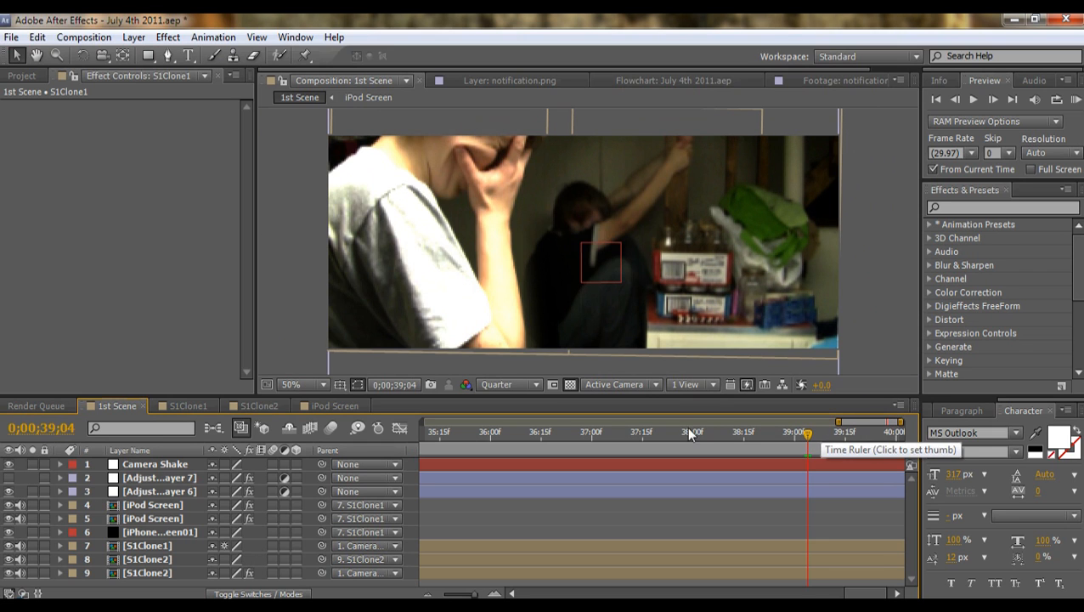
{"action": "left_click", "coordinate": [711, 444]}
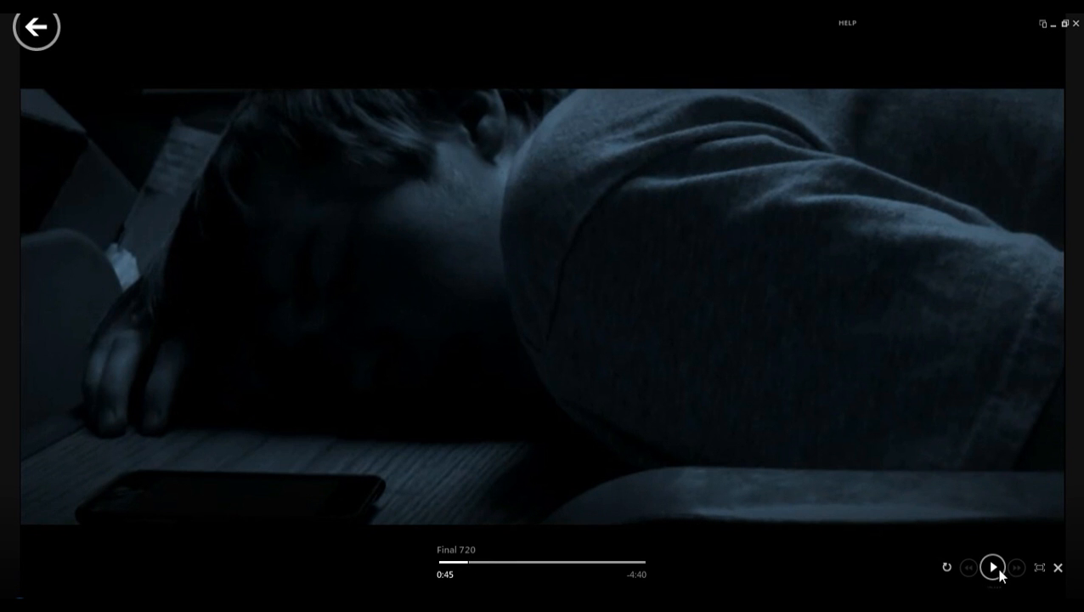
- Play the Final 720 video in the media player from 0:45, skip to 1:07, and pause at 1:09
{"action": "left_click", "coordinate": [994, 569]}
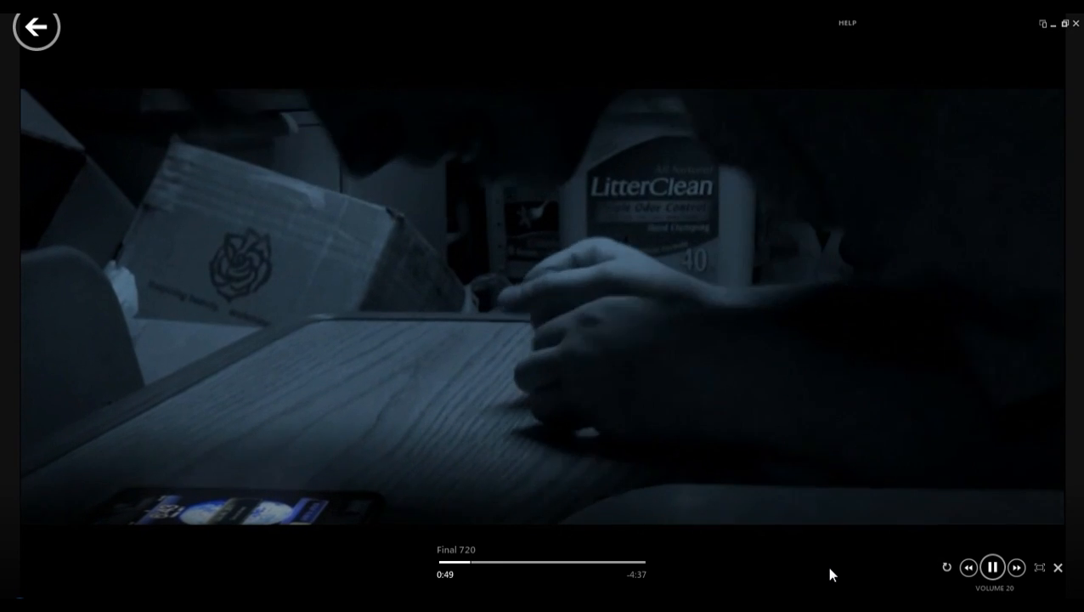
{"action": "left_click", "coordinate": [482, 561]}
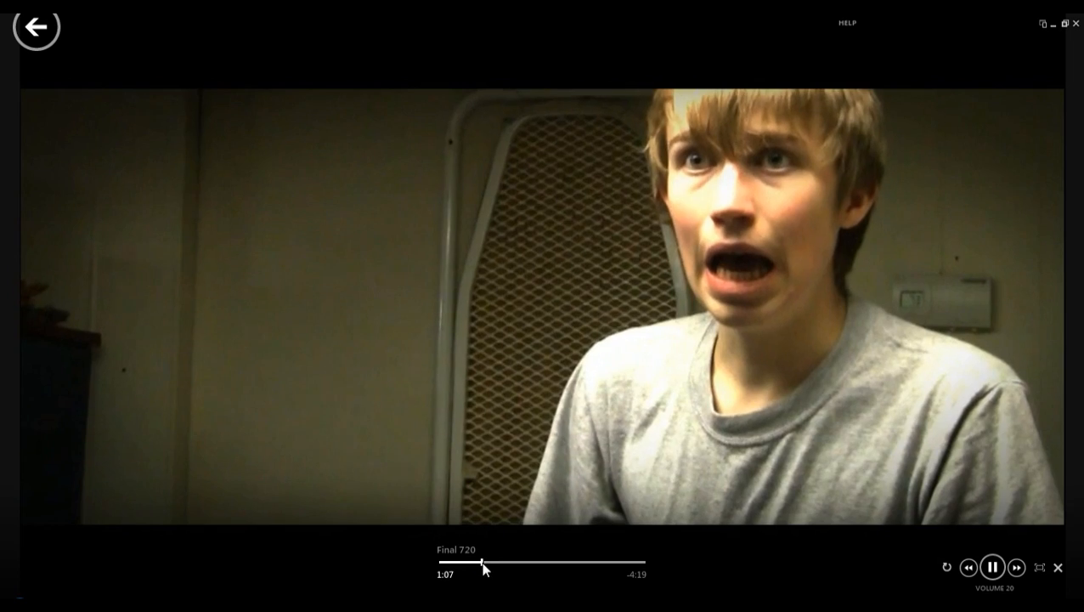
{"action": "left_click", "coordinate": [987, 571]}
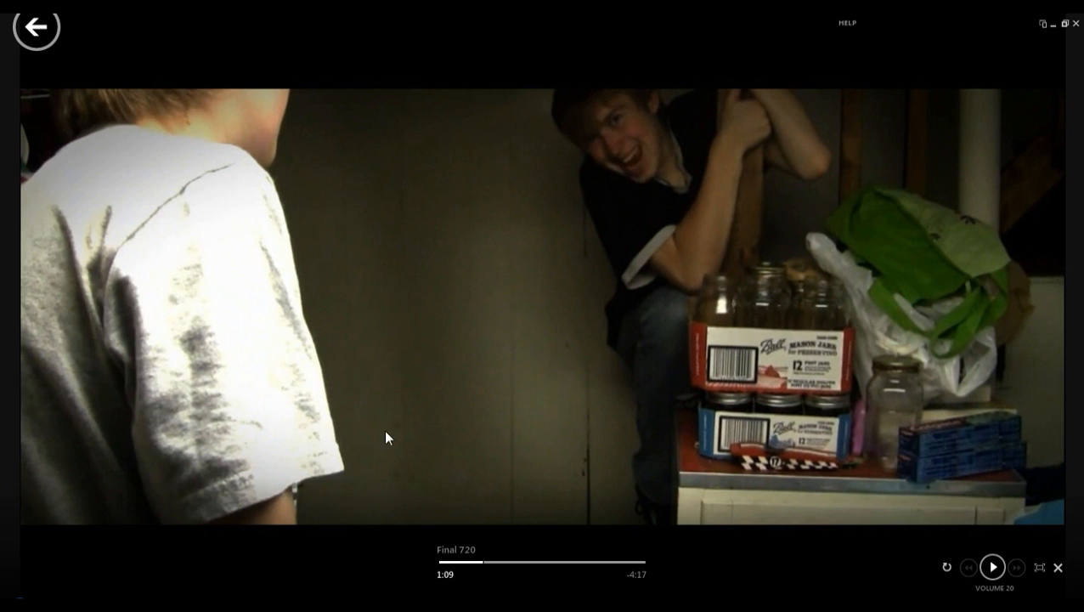
- Continue playing Final 720 through the aerial shot to the "The Clones July 4th 2011" title, pausing and resuming playback
{"action": "left_click", "coordinate": [992, 568]}
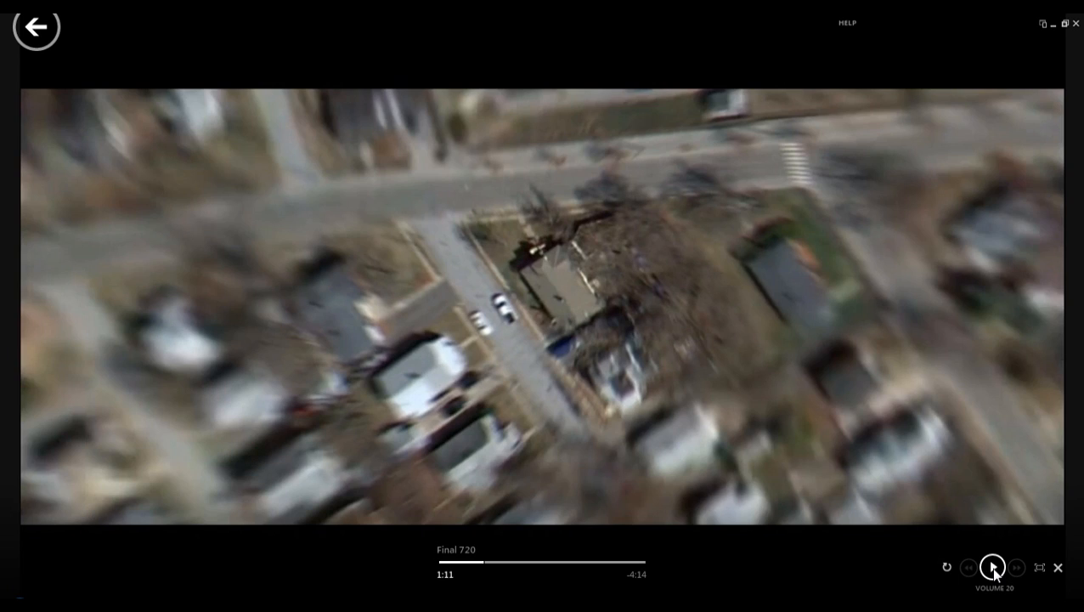
{"action": "left_click", "coordinate": [993, 568]}
{"action": "left_click", "coordinate": [993, 567]}
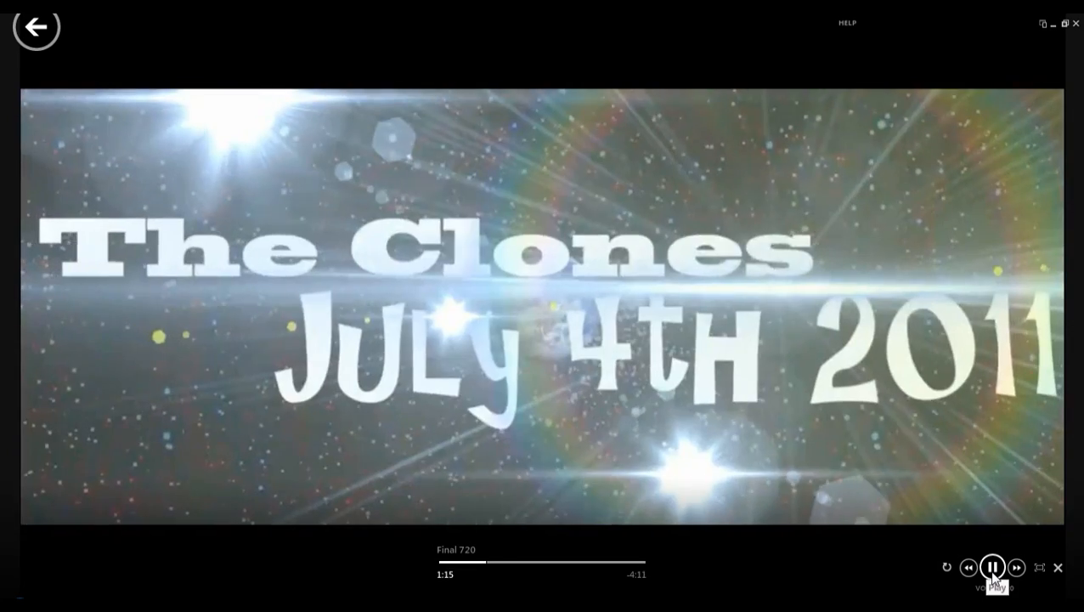
{"action": "left_click", "coordinate": [992, 571]}
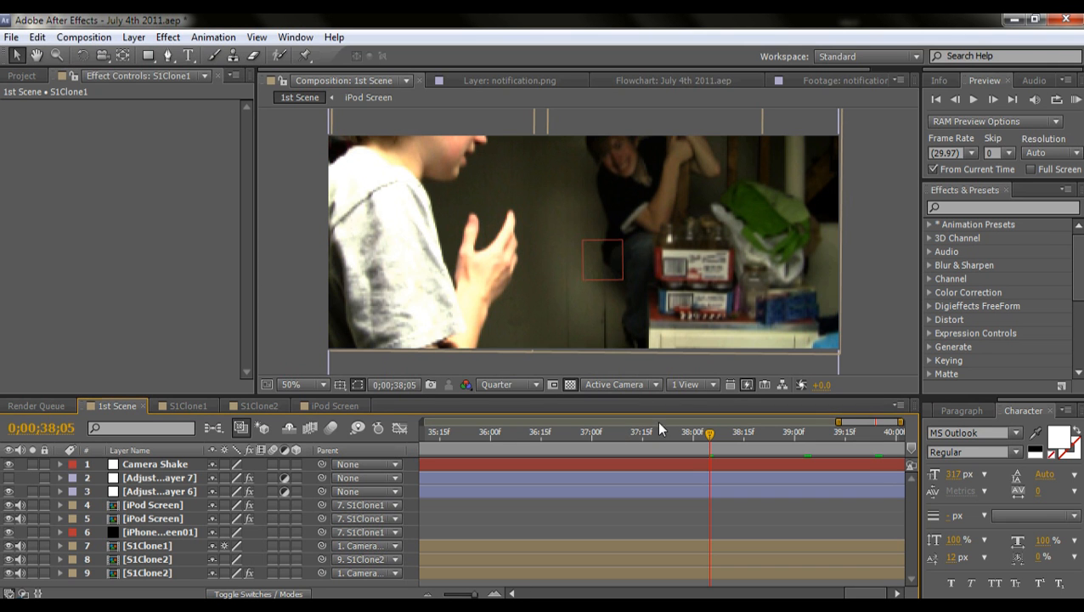
- In After Effects, move 1st Scene to 0;00;38;06 and open the S1Clone1 composition from its layer
{"action": "left_click_drag", "start_coordinate": [711, 432], "coordinate": [714, 432]}
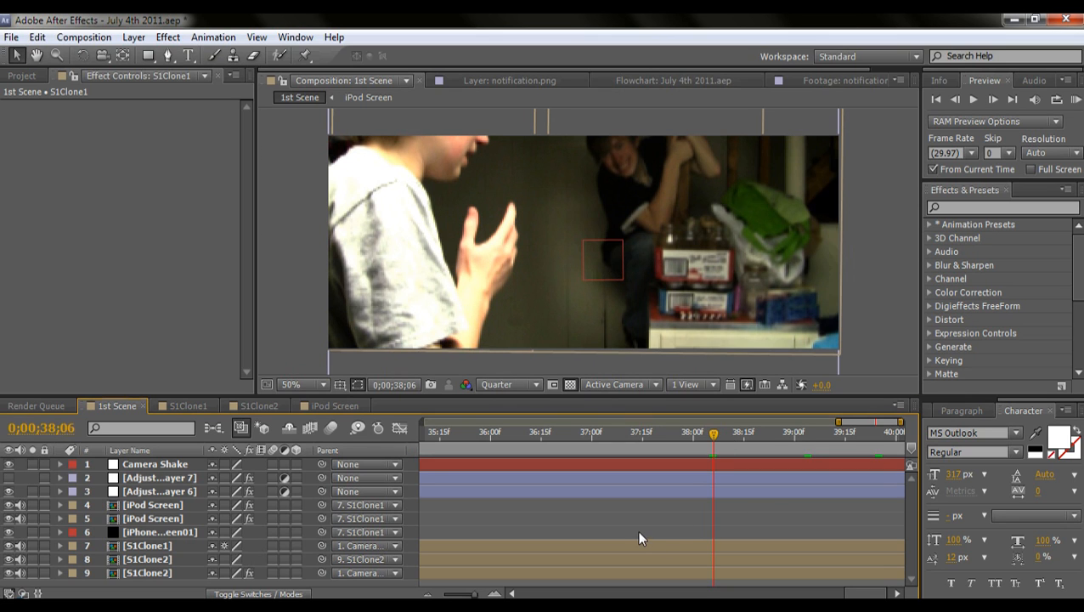
{"action": "key", "text": "grave"}
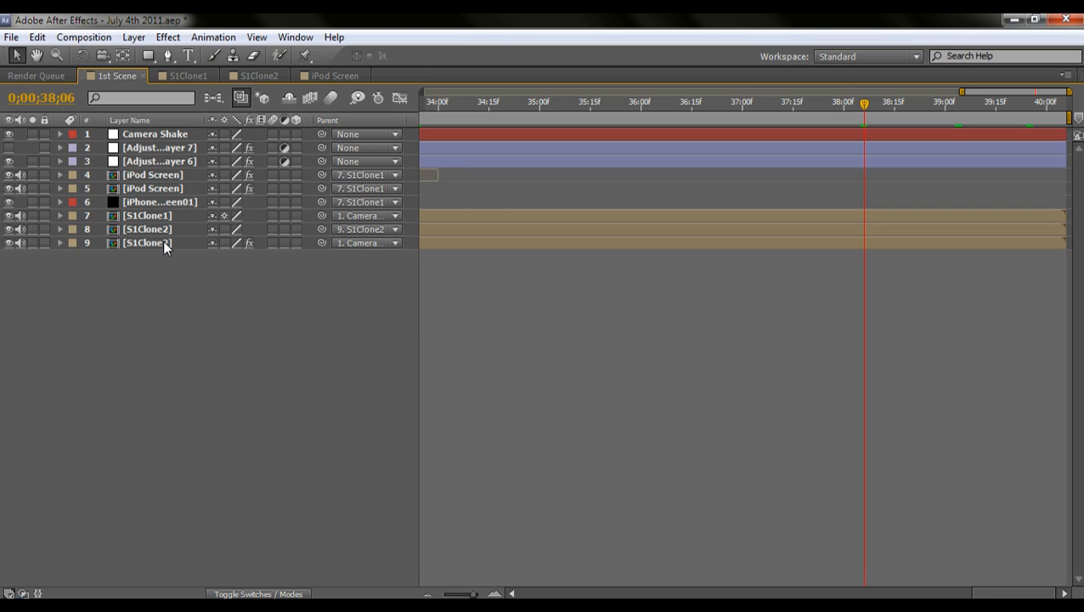
{"action": "key", "text": "grave"}
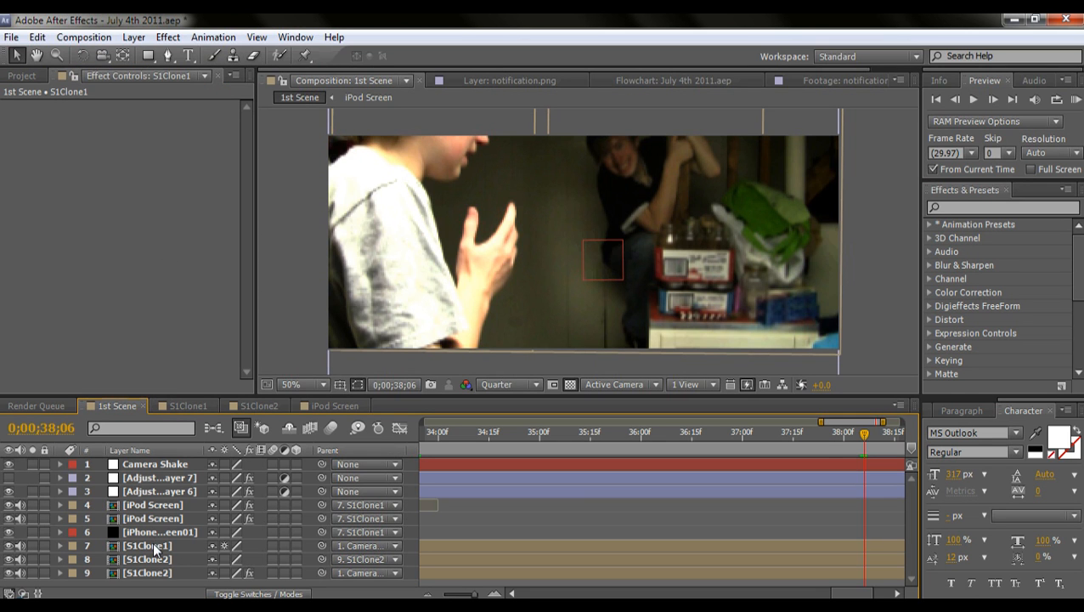
{"action": "left_click", "coordinate": [154, 546]}
{"action": "double_click", "coordinate": [153, 547]}
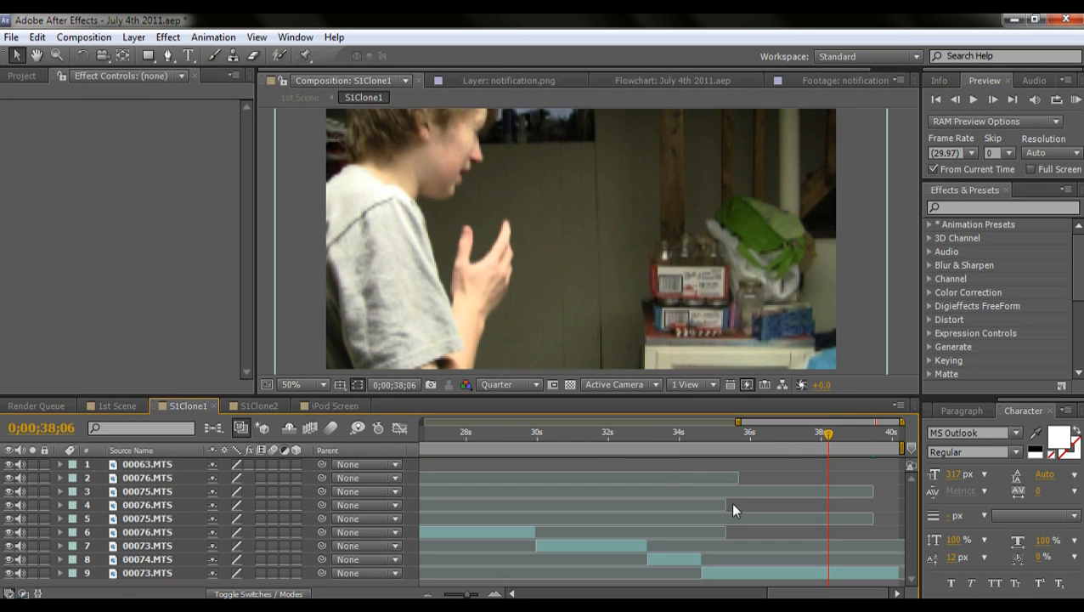
- Bring the earlier clips of S1Clone1 into view and move to 0;00;18;27
{"action": "left_click_drag", "start_coordinate": [476, 593], "coordinate": [455, 590]}
{"action": "left_click_drag", "start_coordinate": [559, 592], "coordinate": [652, 578]}
{"action": "left_click", "coordinate": [740, 431]}
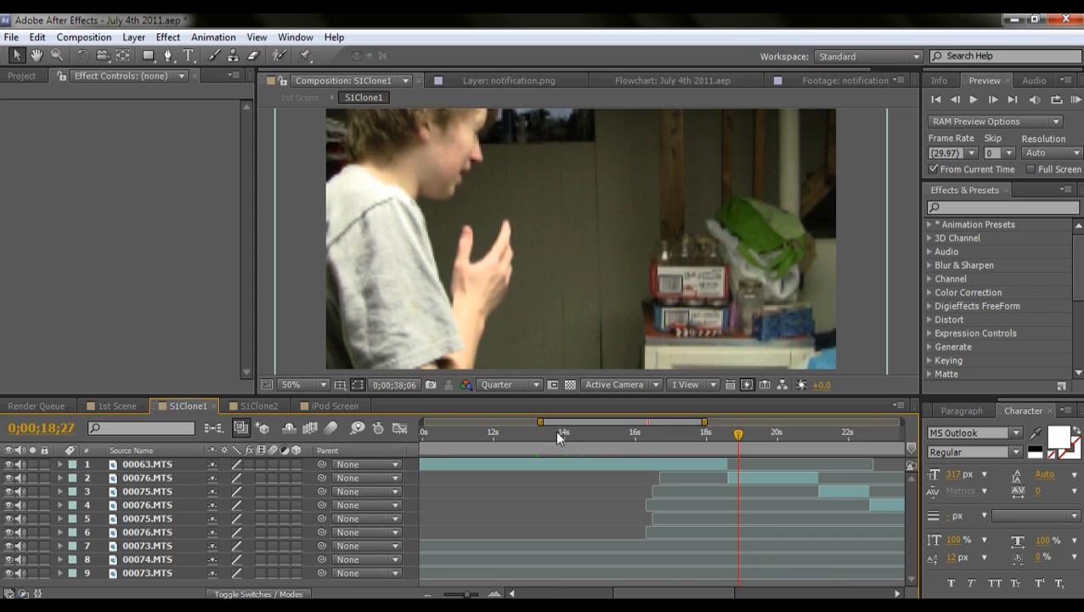
{"action": "key", "text": "super"}
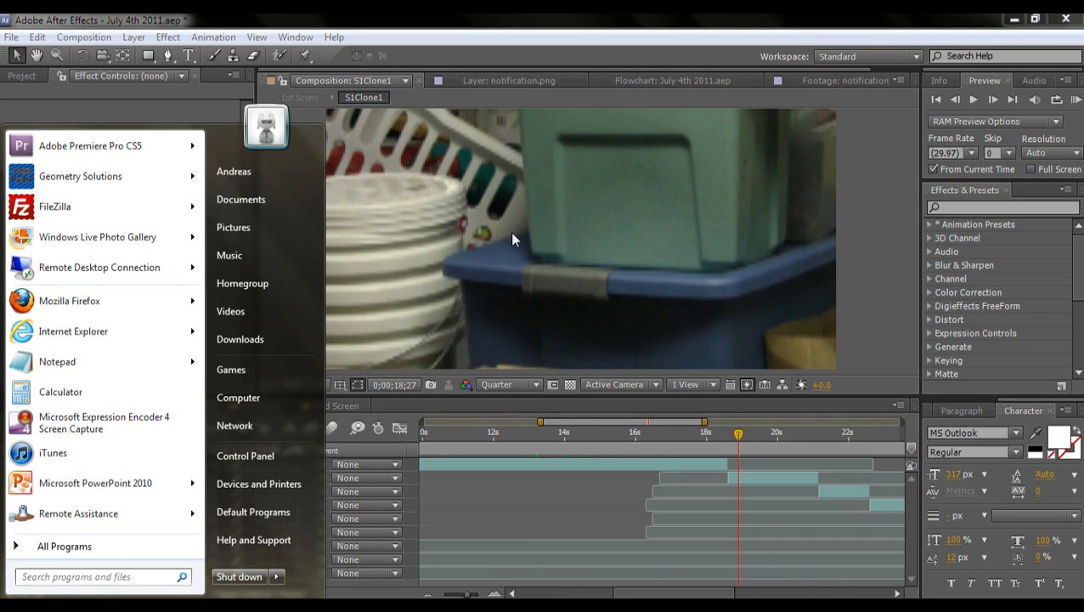
{"action": "left_click", "coordinate": [556, 18]}
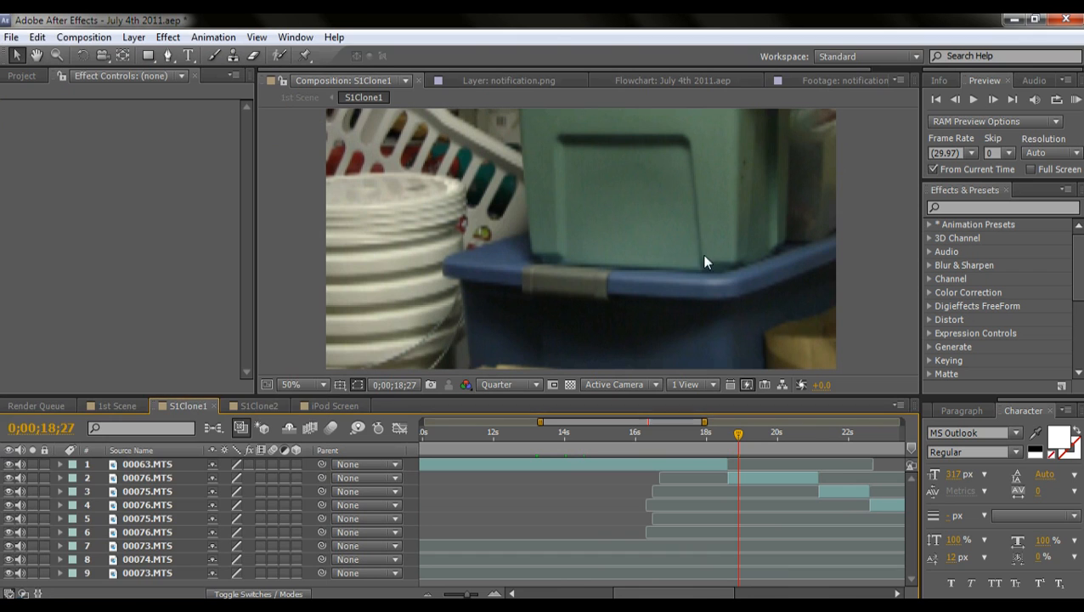
{"action": "left_click", "coordinate": [844, 330]}
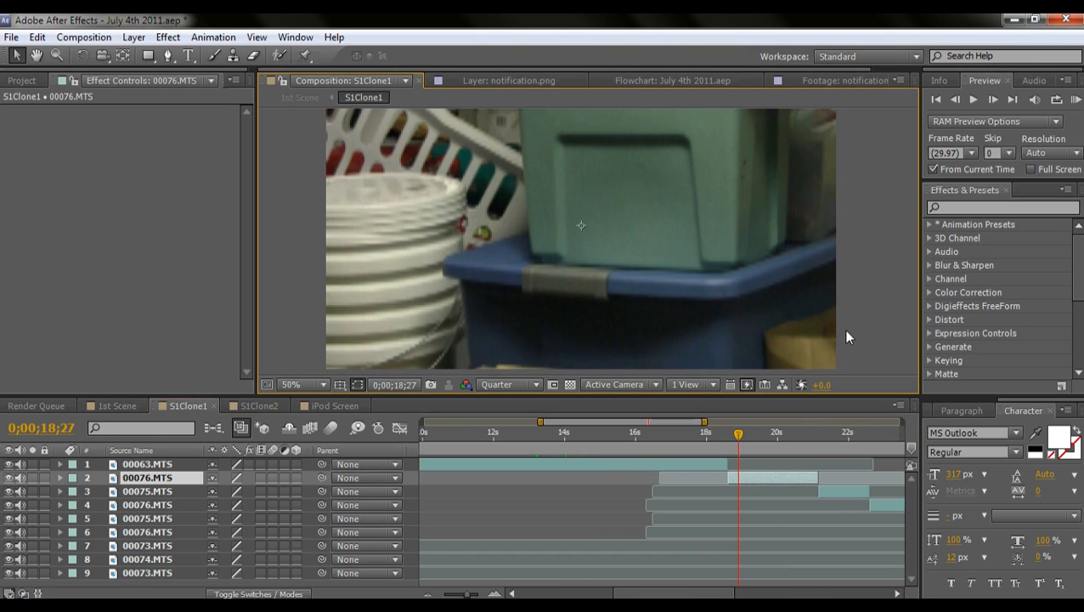
- Return to the 1st Scene composition and minimize both After Effects and the media player to show the desktop
{"action": "left_click", "coordinate": [120, 405]}
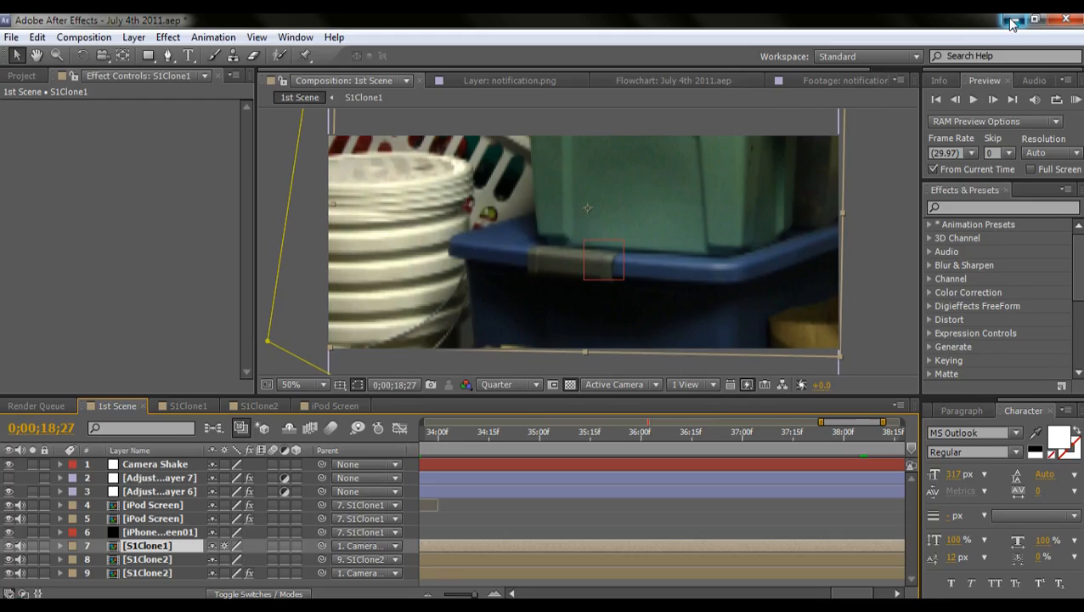
{"action": "left_click", "coordinate": [1011, 24]}
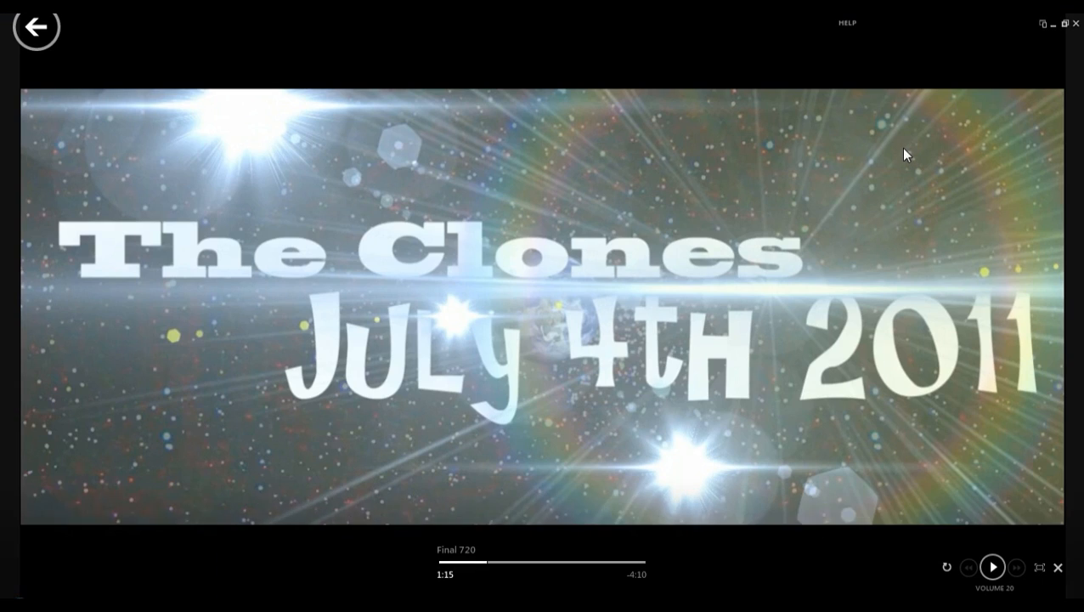
{"action": "left_click", "coordinate": [1055, 25]}
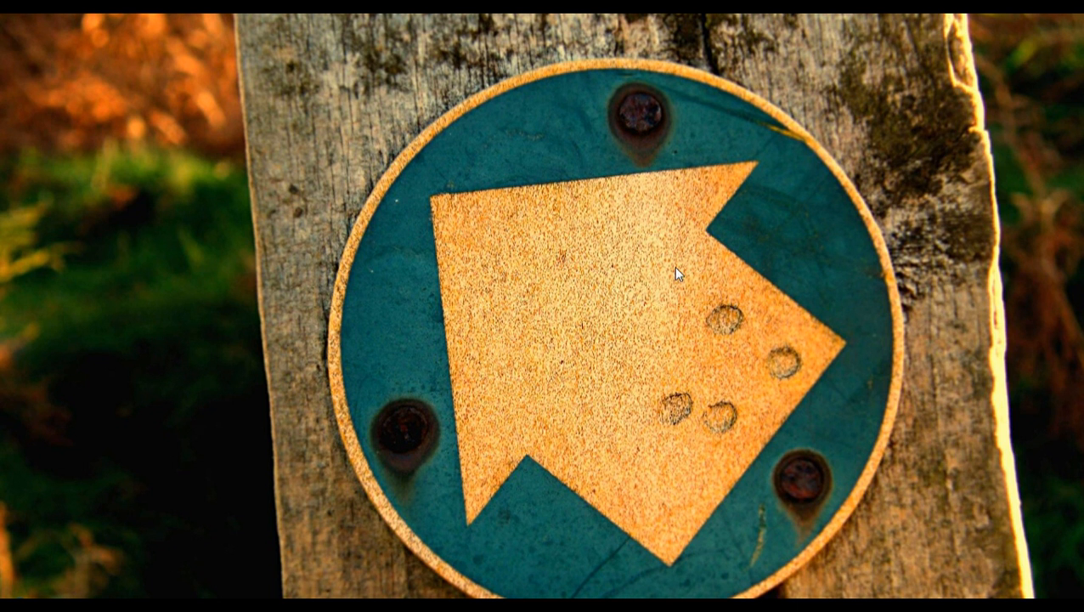